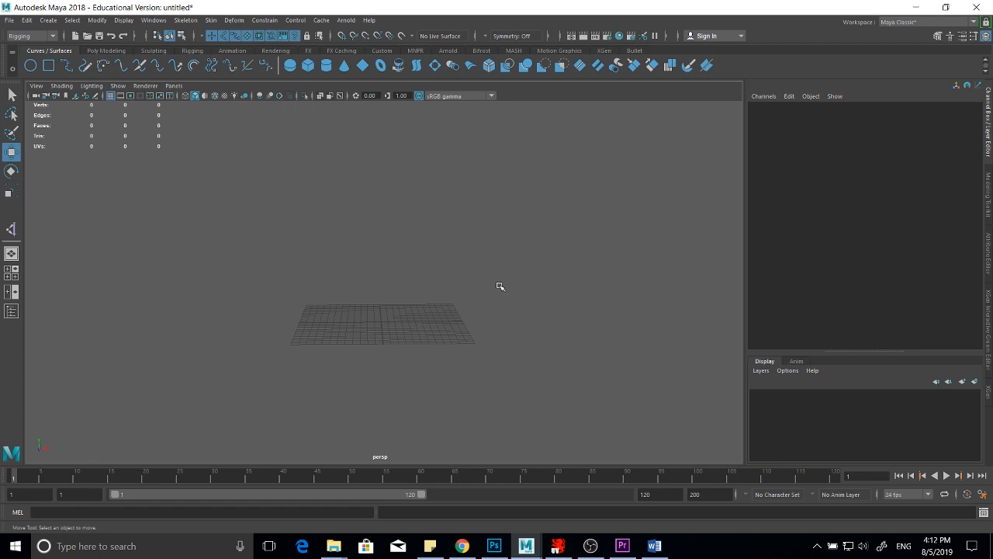
- Draw a three-joint leg chain in the side view, from a hip at about Y 17.1 down through a forward-bent knee to the ankle
key("space")
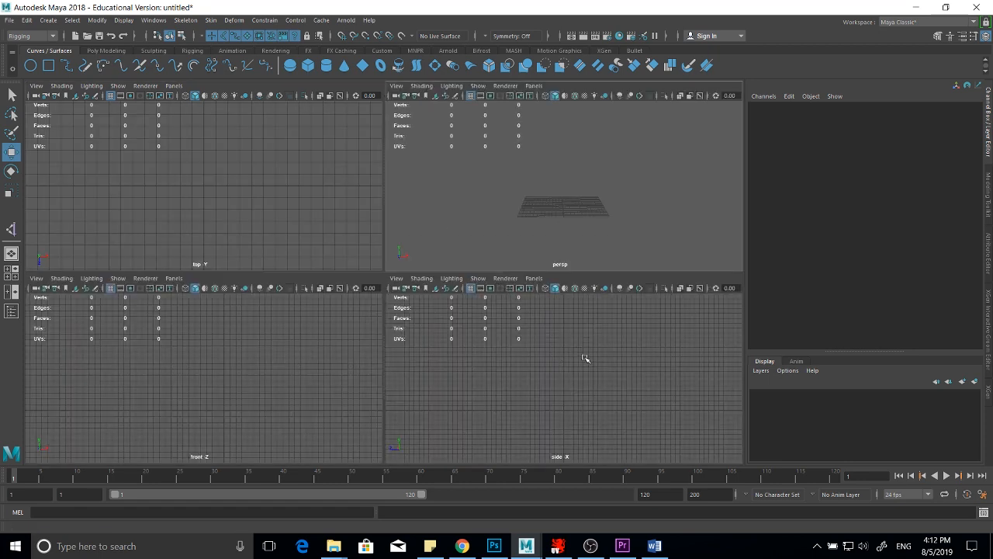
key("space")
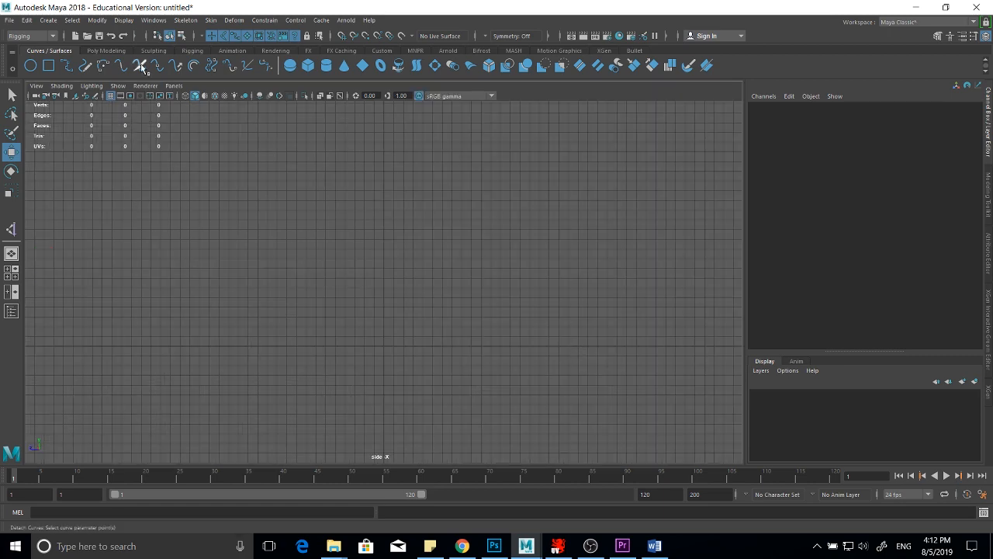
left_click(194, 52)
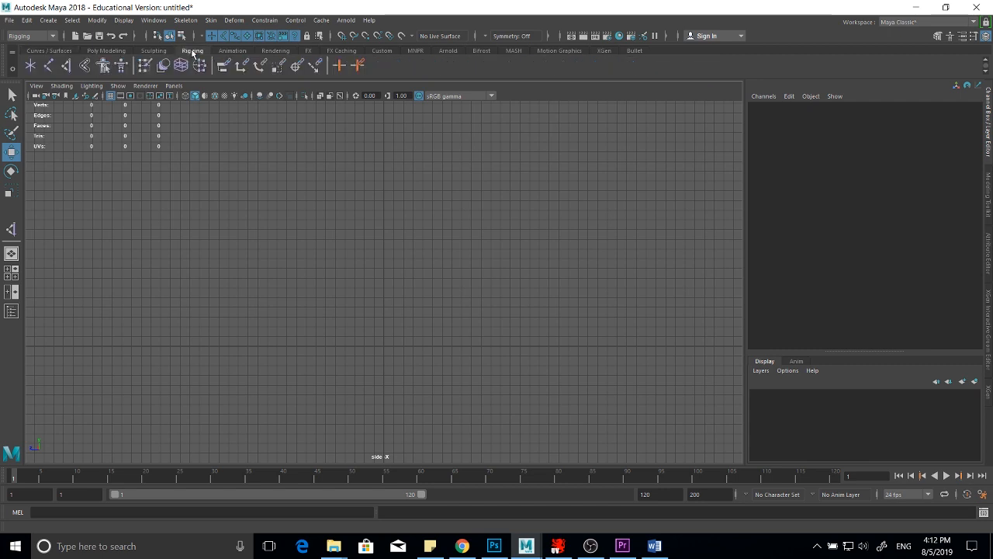
left_click(49, 67)
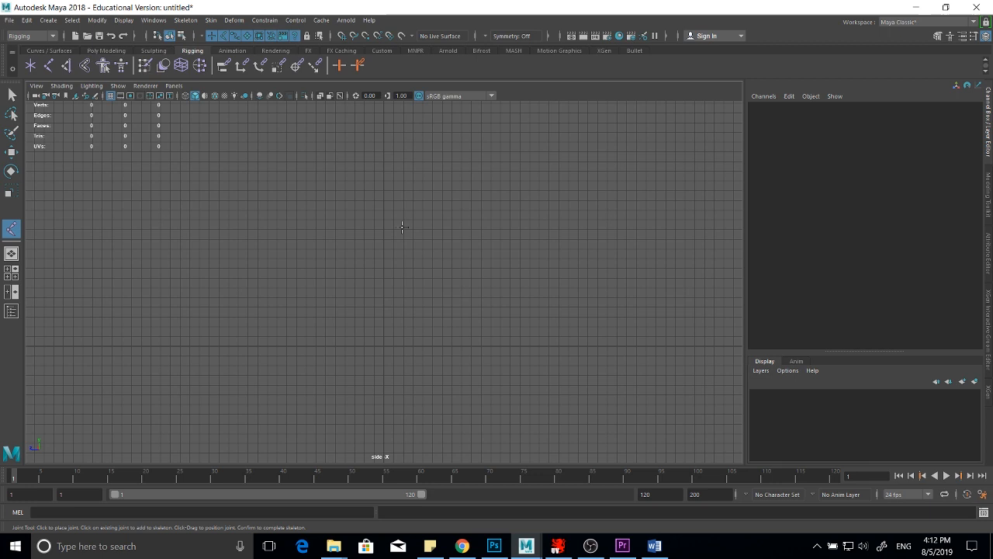
left_click(383, 178)
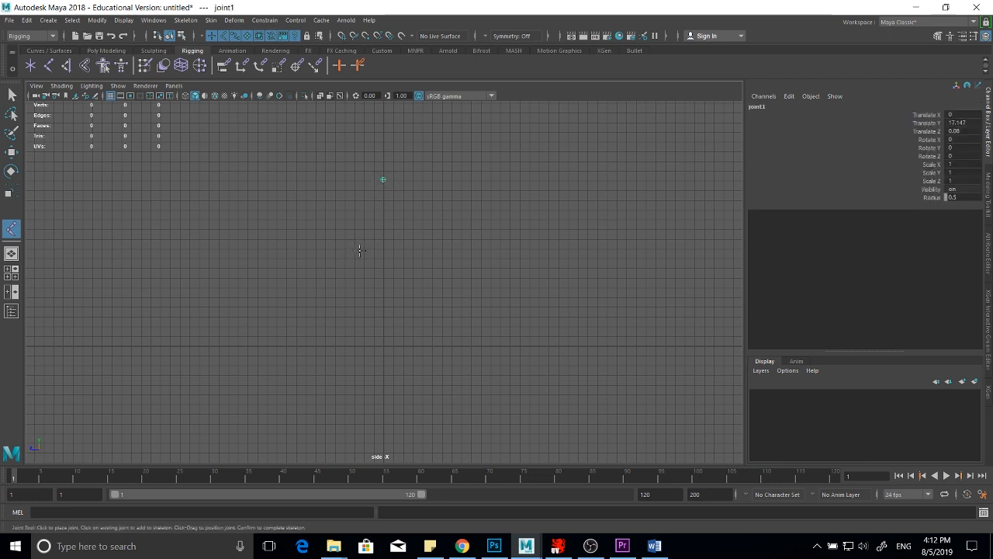
left_click(359, 250)
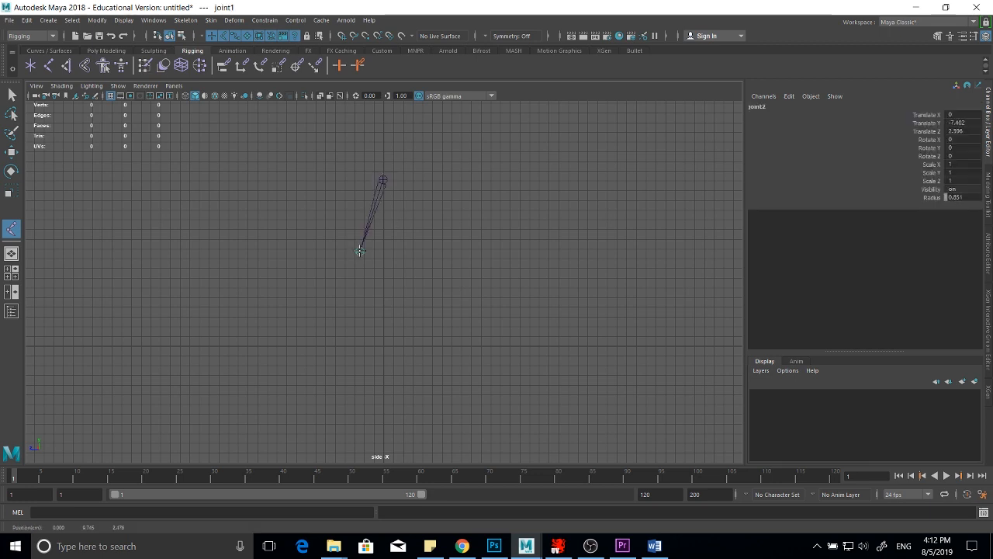
left_click(382, 327)
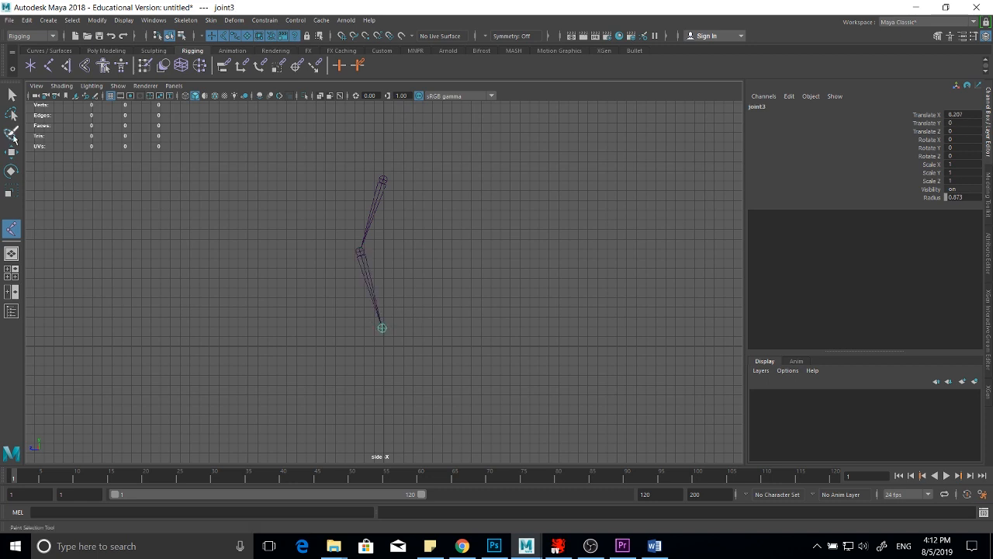
left_click(12, 94)
- Draw a separate, slightly curved five-joint spine chain in the side view, starting at about Y 17.8, Z 2.1 and running upward above the leg
key("space")
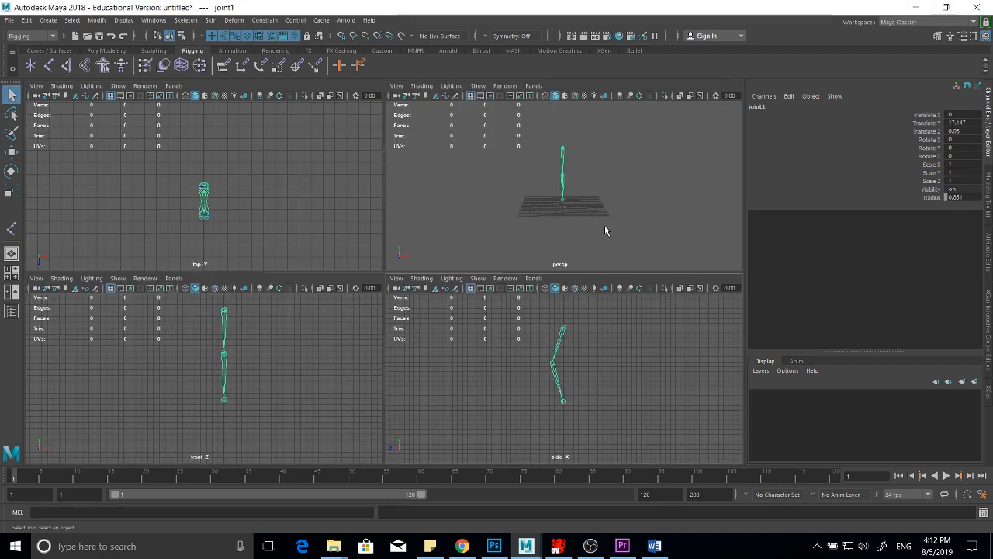
key("space")
left_click_drag(477, 259, 428, 269, "alt")
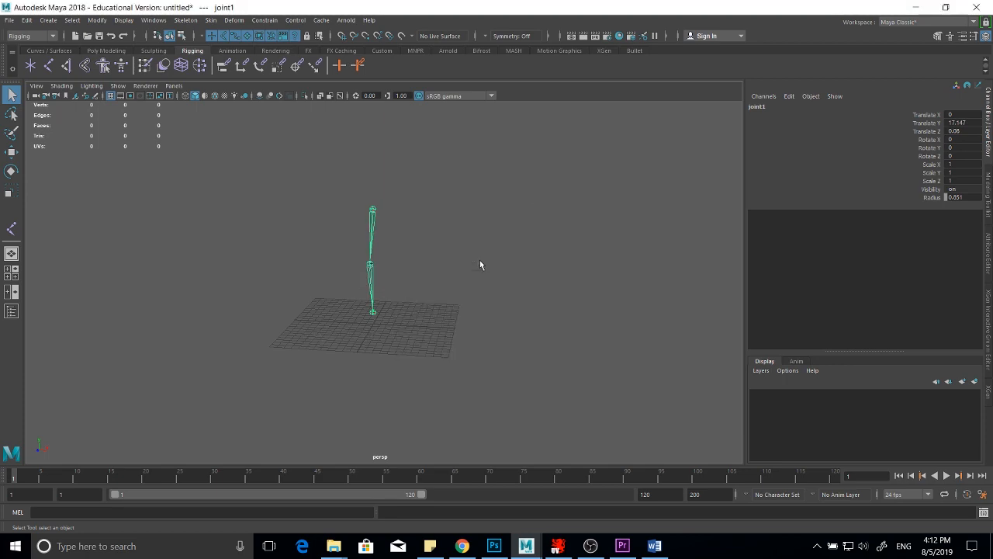
key("space")
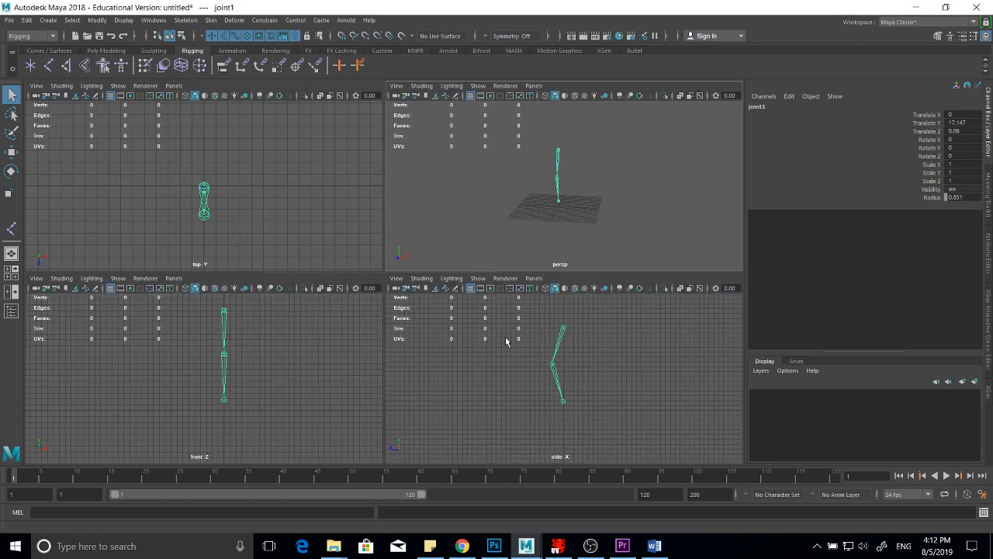
key("space")
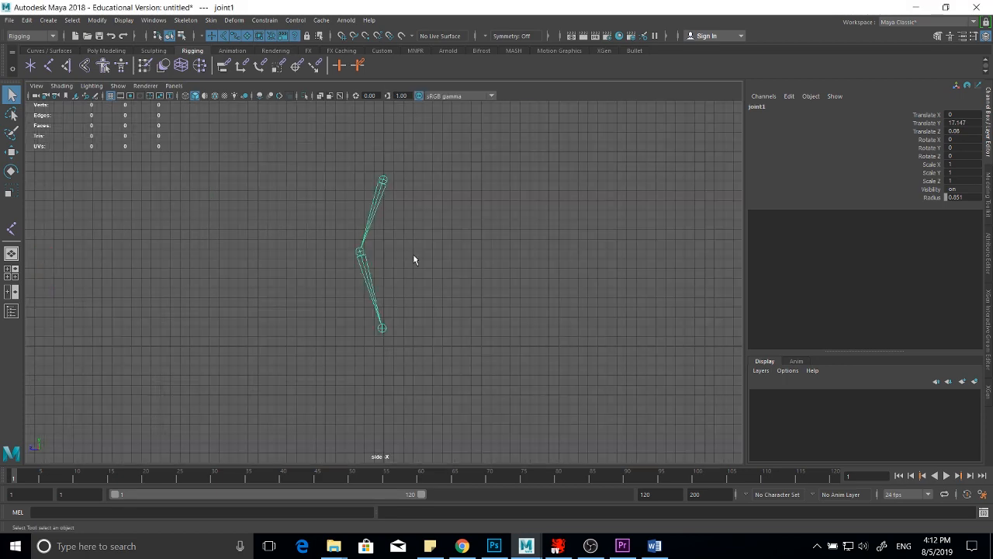
middle_click_drag(382, 217, 377, 260, "alt")
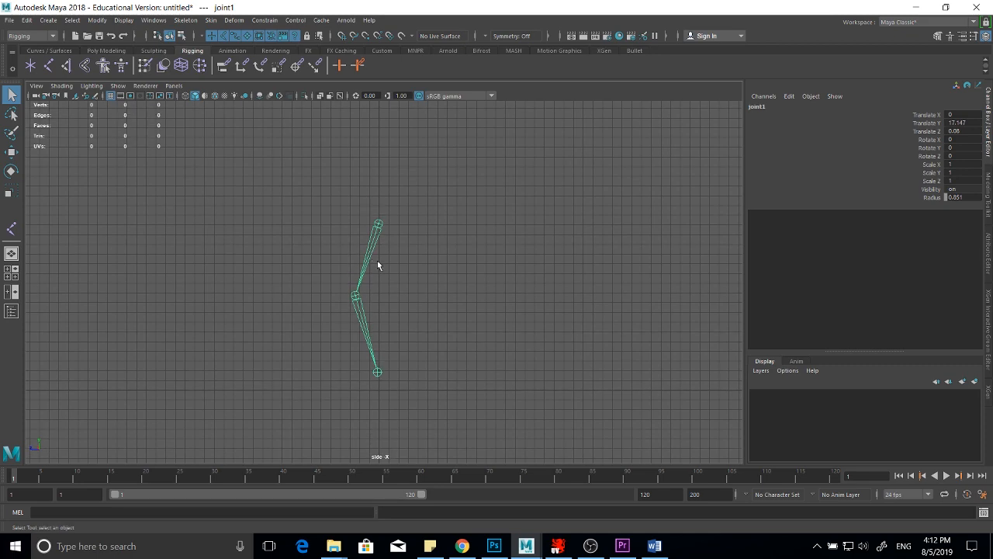
middle_click_drag(543, 239, 539, 284, "alt")
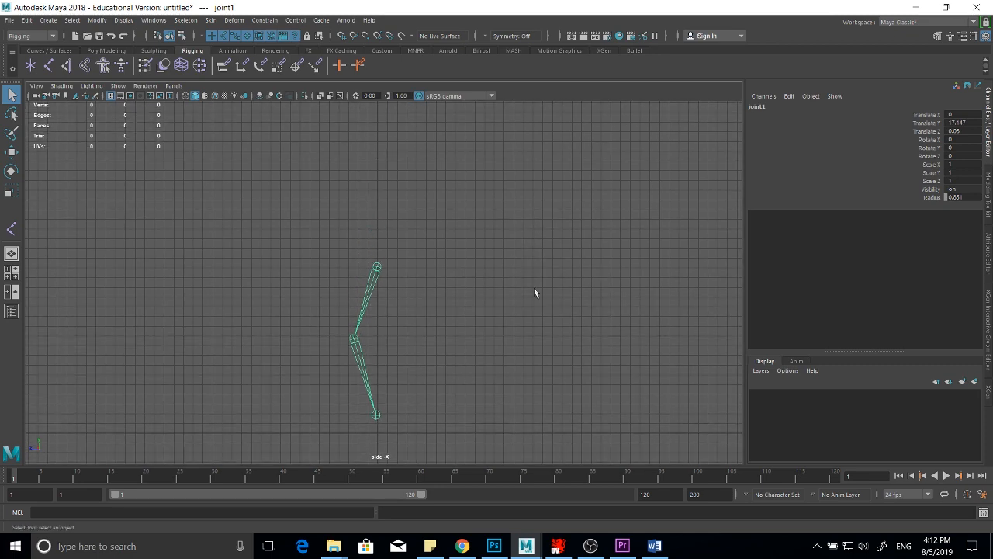
right_click_drag(534, 286, 496, 268, "alt")
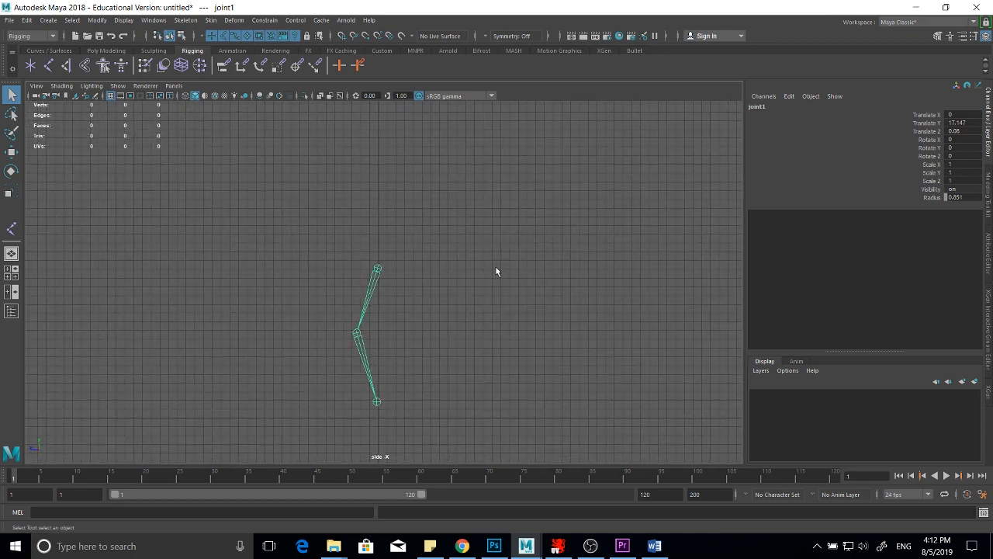
left_click(48, 65)
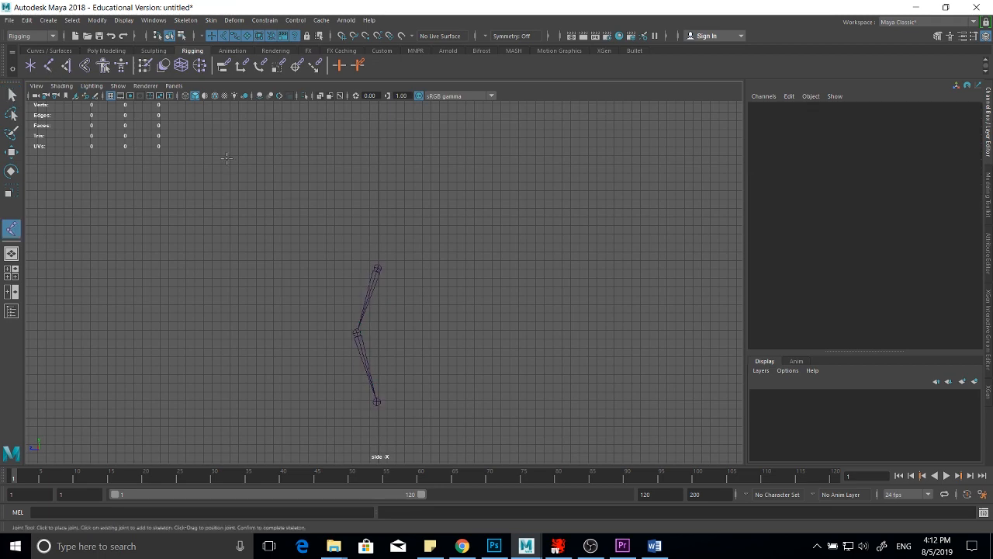
left_click(359, 261)
left_click(357, 236)
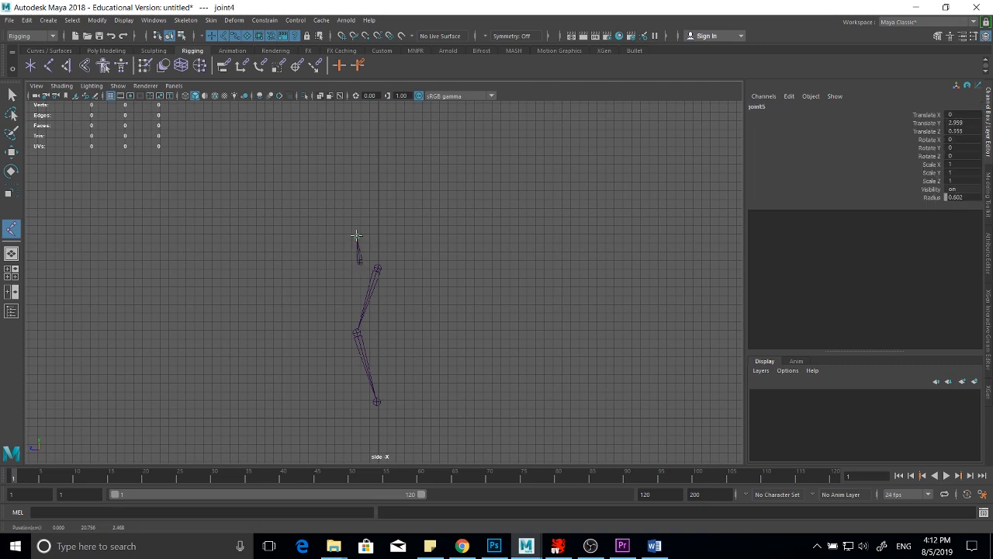
left_click(354, 207)
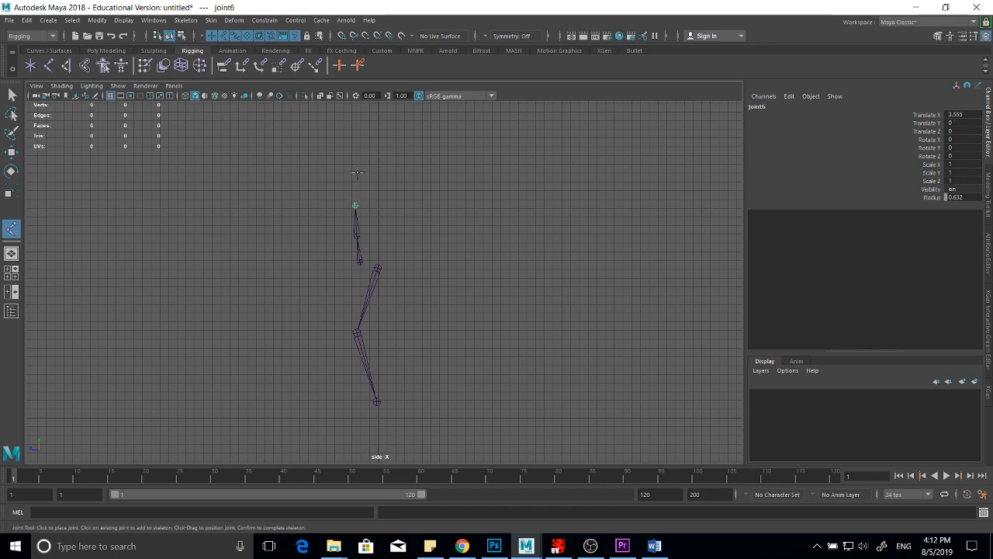
left_click(358, 171)
left_click(367, 149)
left_click(12, 94)
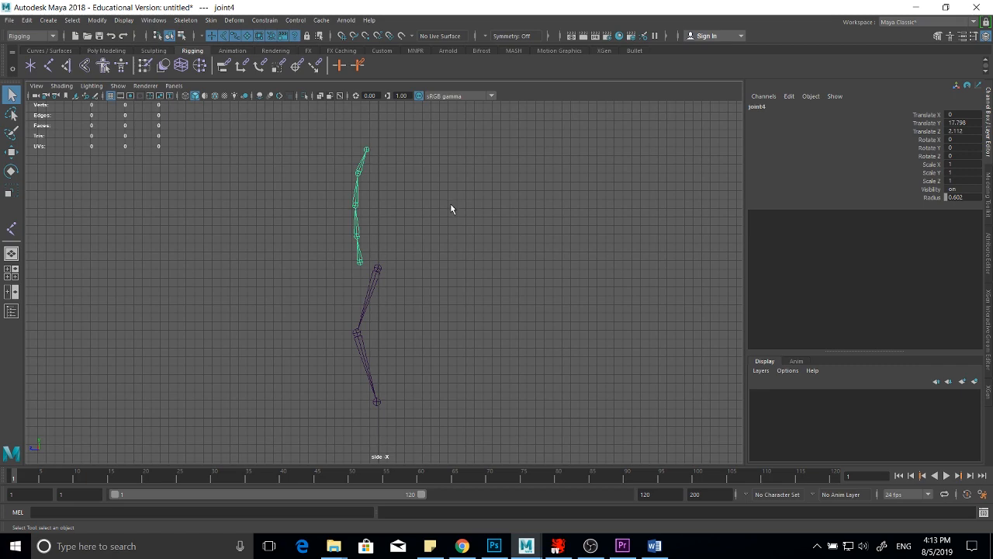
- Move the whole spine chain in the perspective view to about X -1.9 and Y 19.5, away from the leg
key("space")
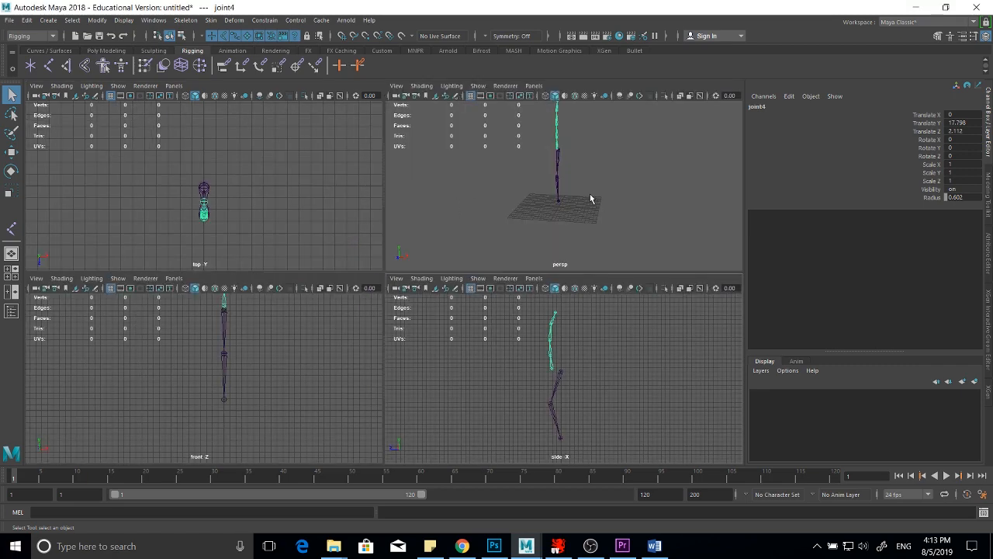
key("space")
left_click_drag(385, 248, 426, 224, "alt")
left_click(11, 152)
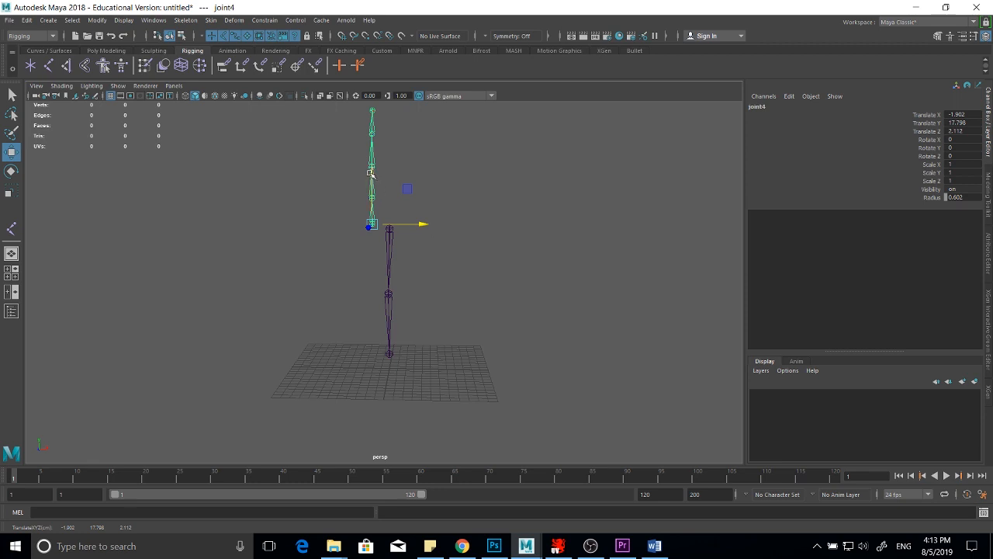
left_click_drag(371, 172, 370, 158)
- Parent the leg chain's hip joint to the base joint of the spine chain
left_click_drag(466, 254, 419, 269, "alt")
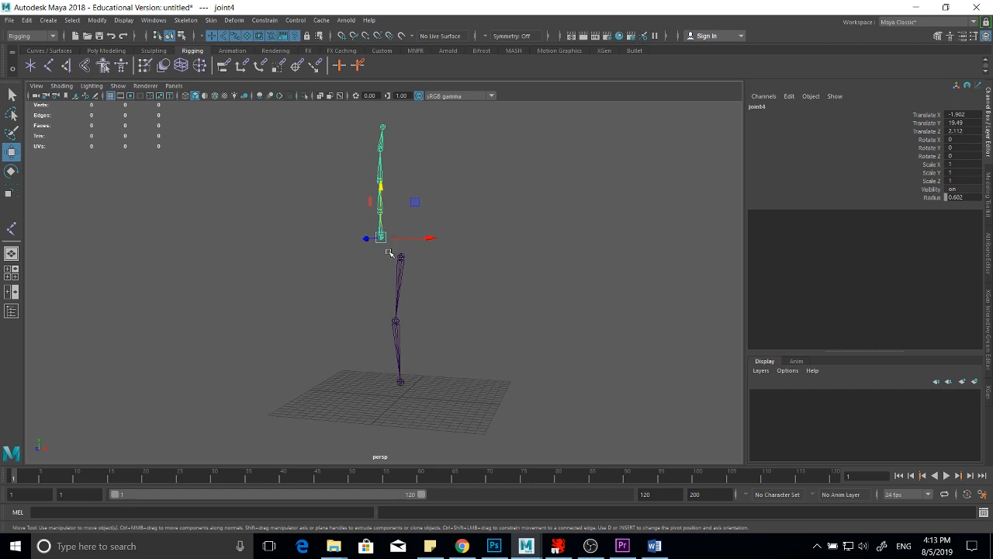
left_click(401, 257)
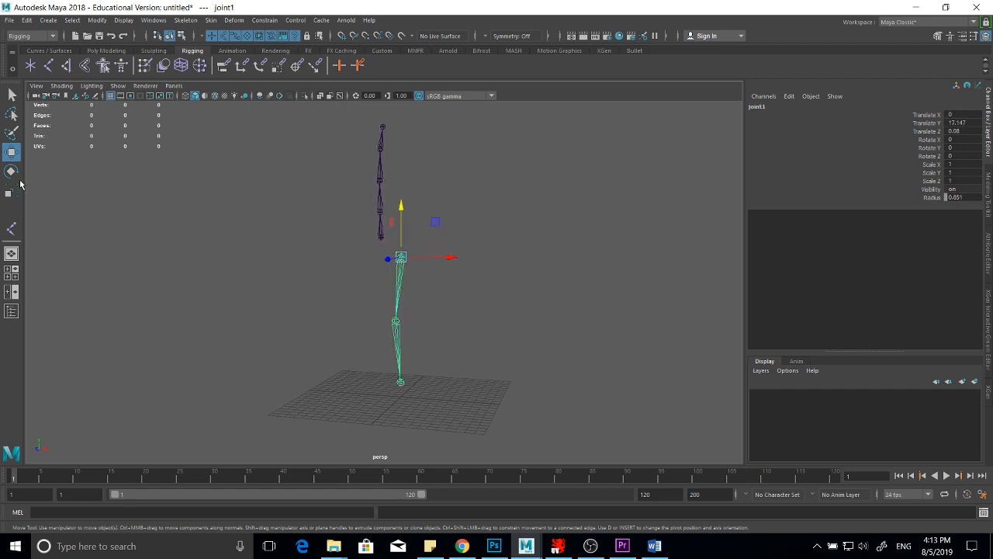
left_click(12, 94)
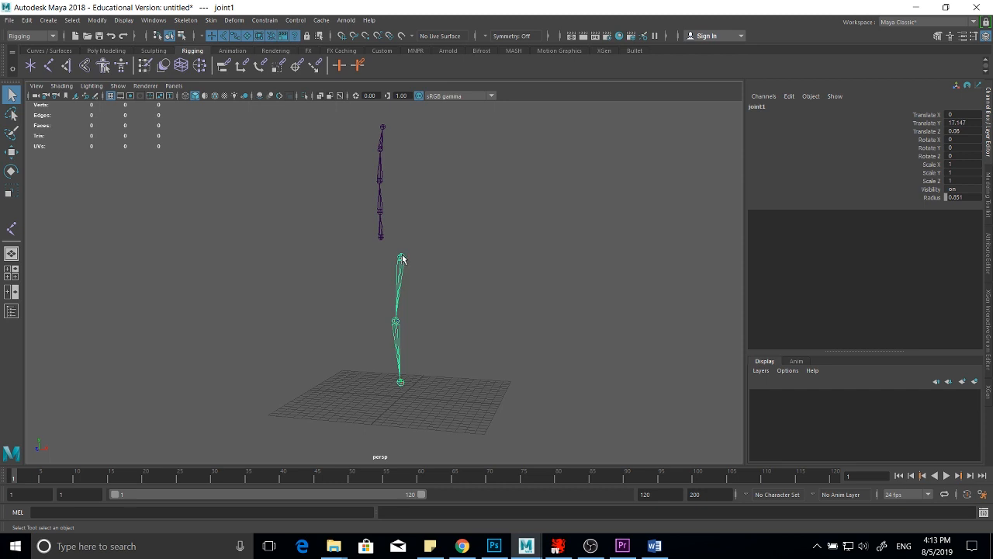
left_click(381, 240)
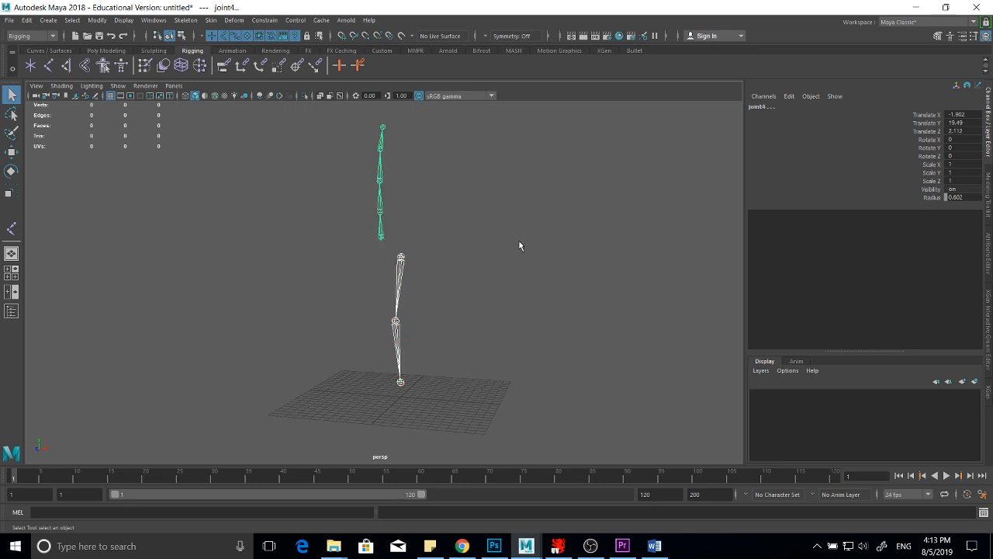
key("p")
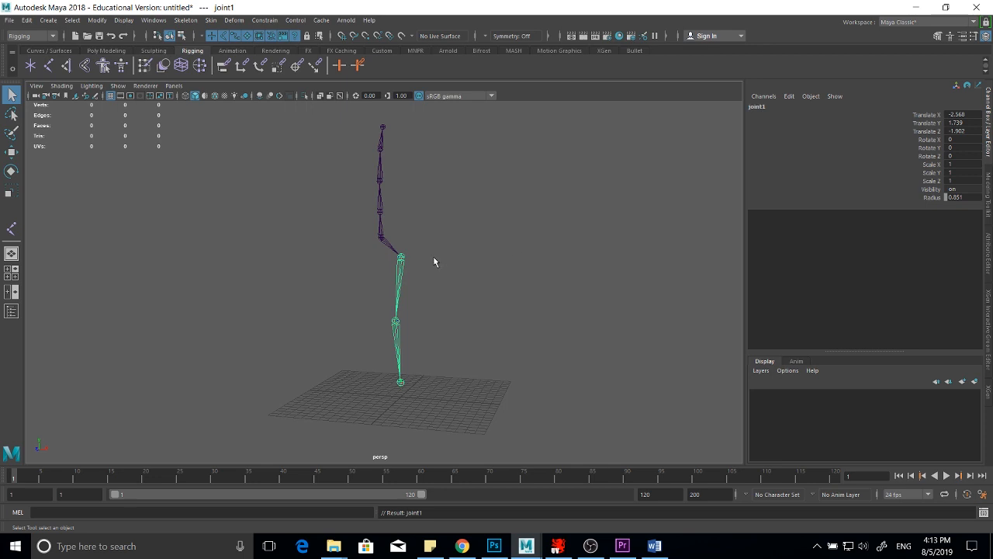
- Move the leg chain sideways from the spine at its hip joint, to a Translate Z of about -3.0
left_click_drag(434, 261, 473, 268, "alt")
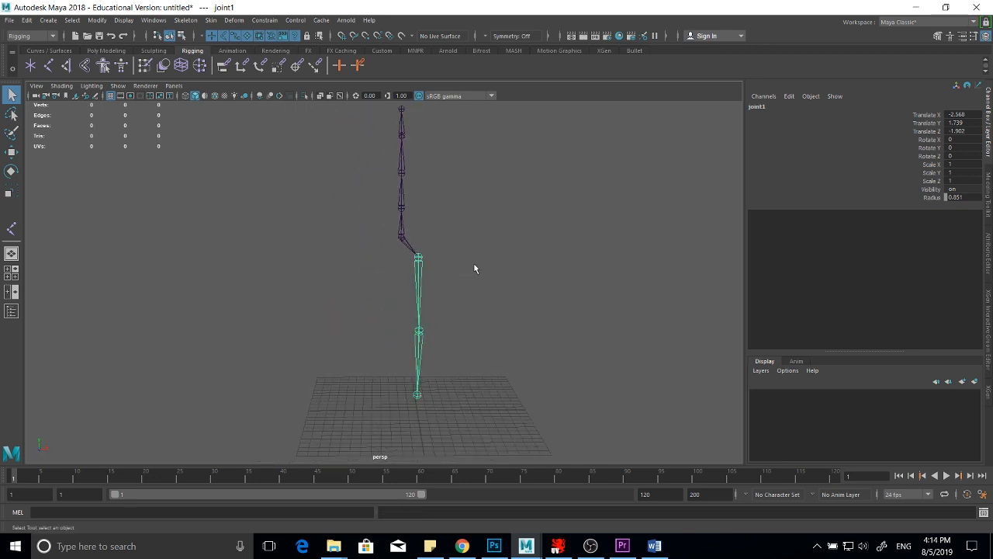
left_click(400, 242)
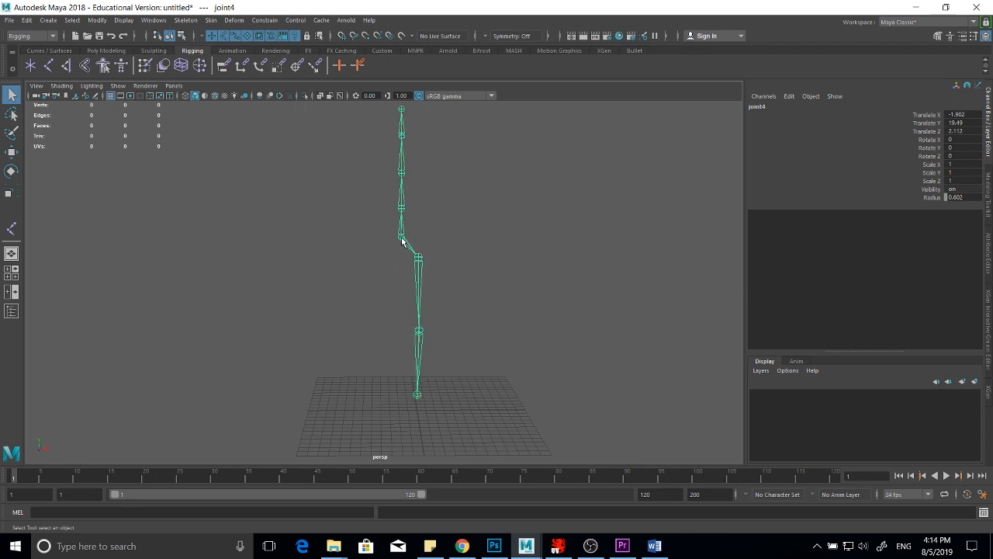
left_click(420, 259)
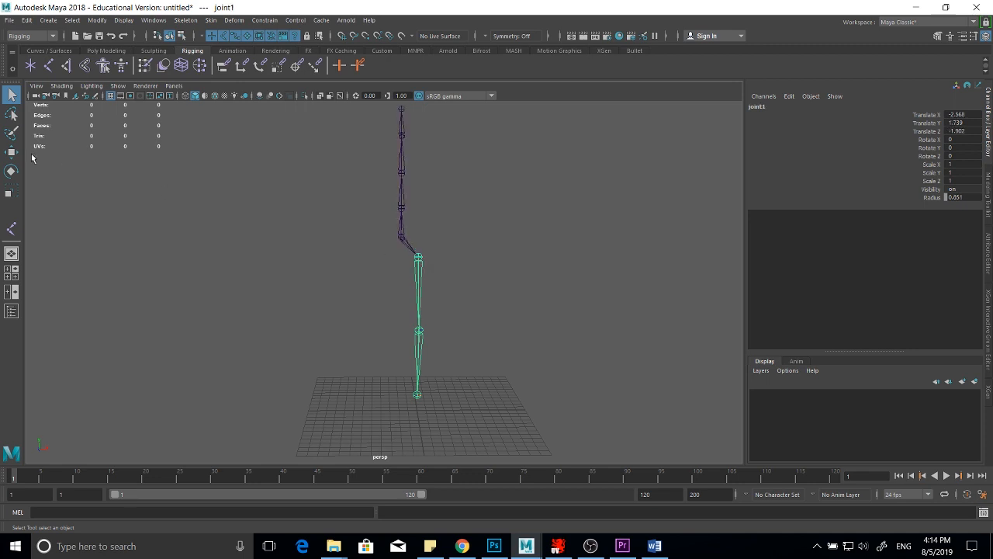
key("w")
left_click_drag(468, 257, 477, 257)
left_click(11, 94)
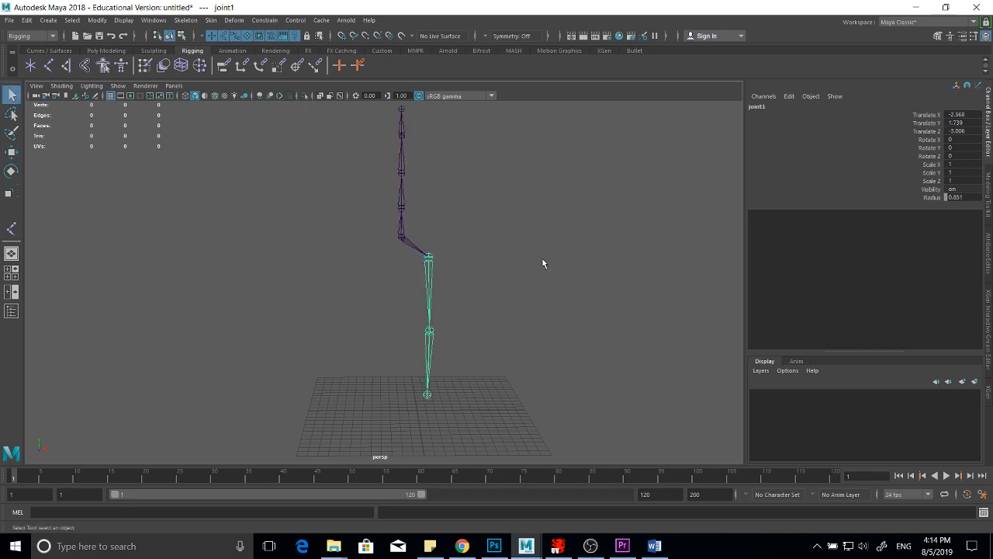
- Draw a horizontal three-joint arm chain in the front view, starting beside the upper spine at about Y 29.4 and extending outward
key("space")
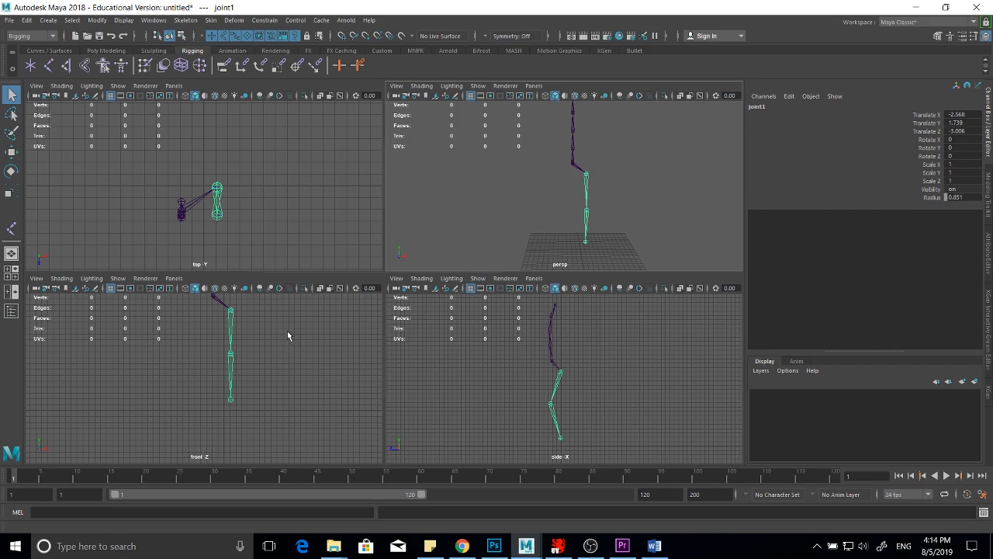
key("space")
middle_click_drag(504, 249, 496, 357, "alt")
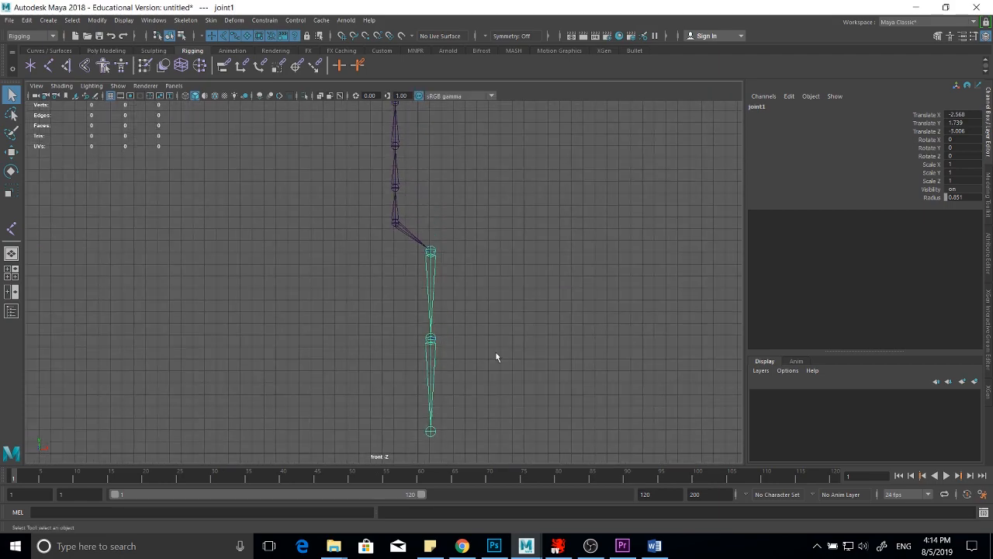
right_click_drag(497, 357, 404, 299, "alt")
middle_click_drag(398, 267, 400, 303, "alt")
scroll(400, 303, "down", 1)
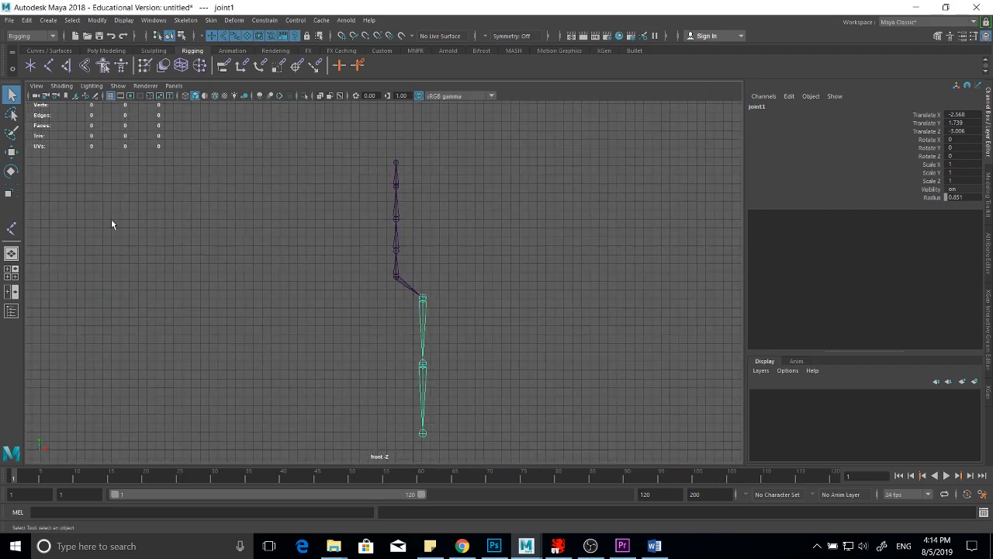
left_click(12, 229)
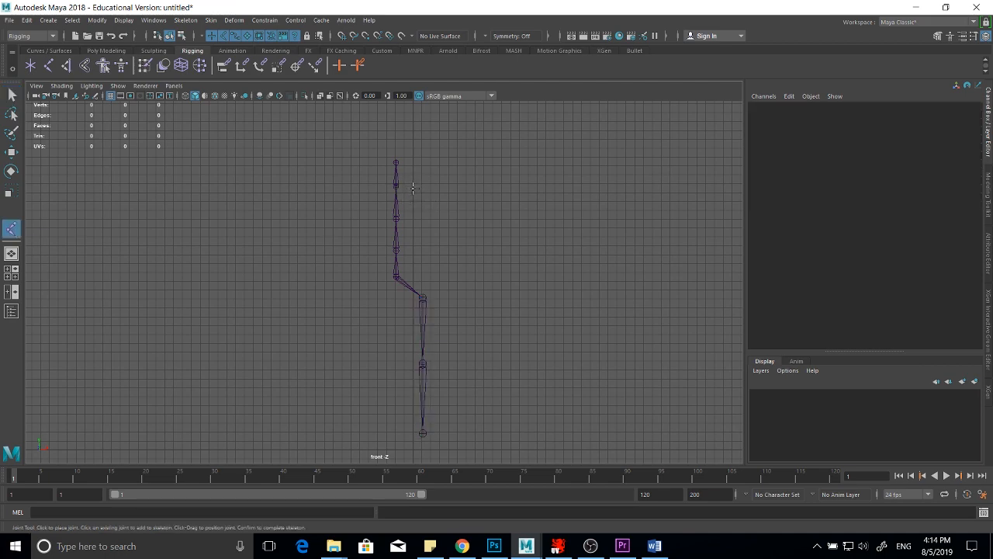
left_click(414, 189)
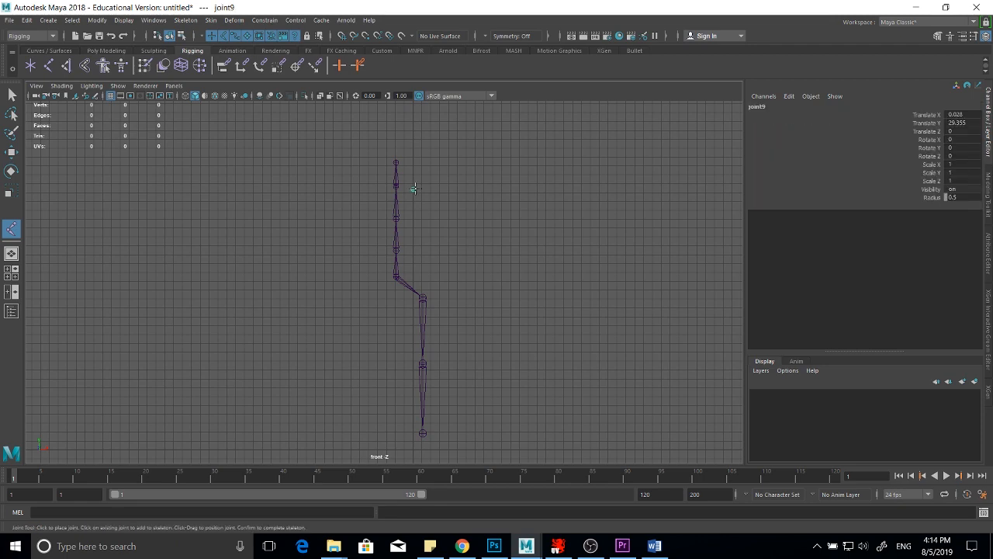
left_click(466, 189)
left_click(514, 189)
key("Return")
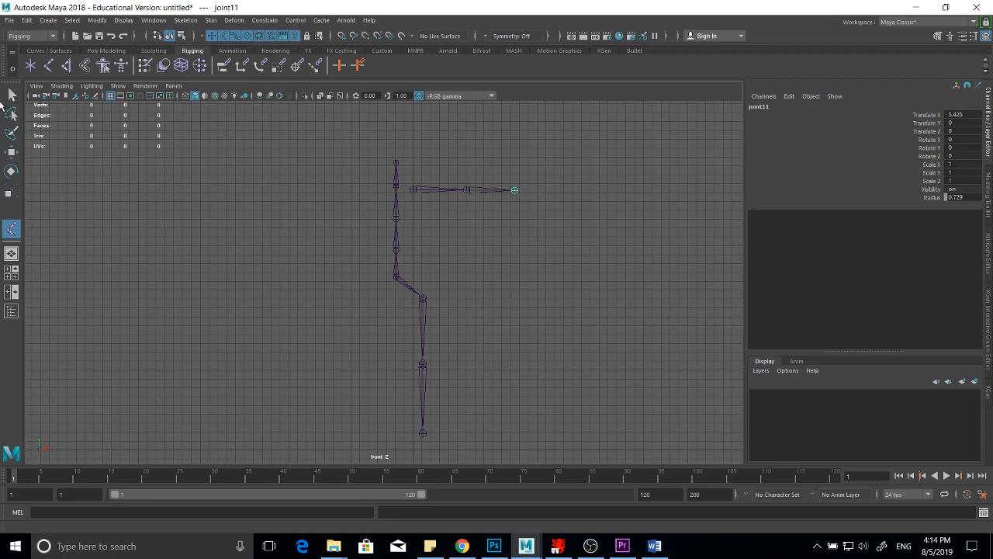
- Bend the arm chain in the top view by moving the elbow joint slightly backward and the wrist joint forward to a Translate Z of 0.78
key("space")
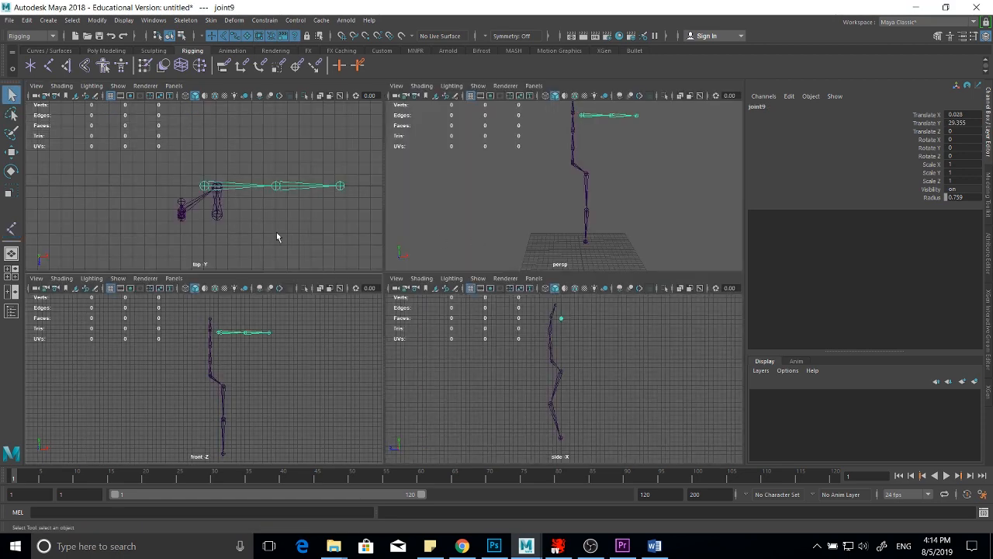
key("space")
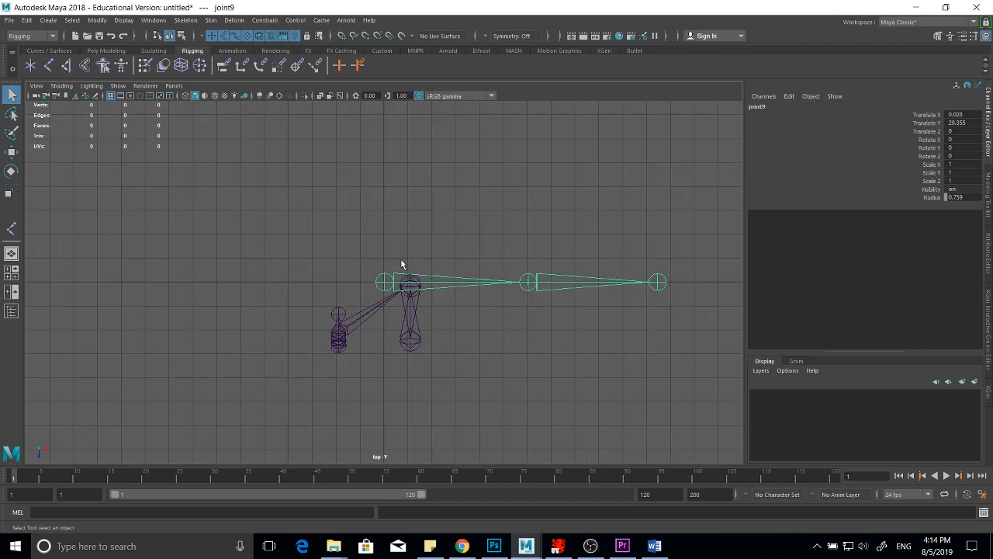
left_click(528, 282)
left_click(11, 153)
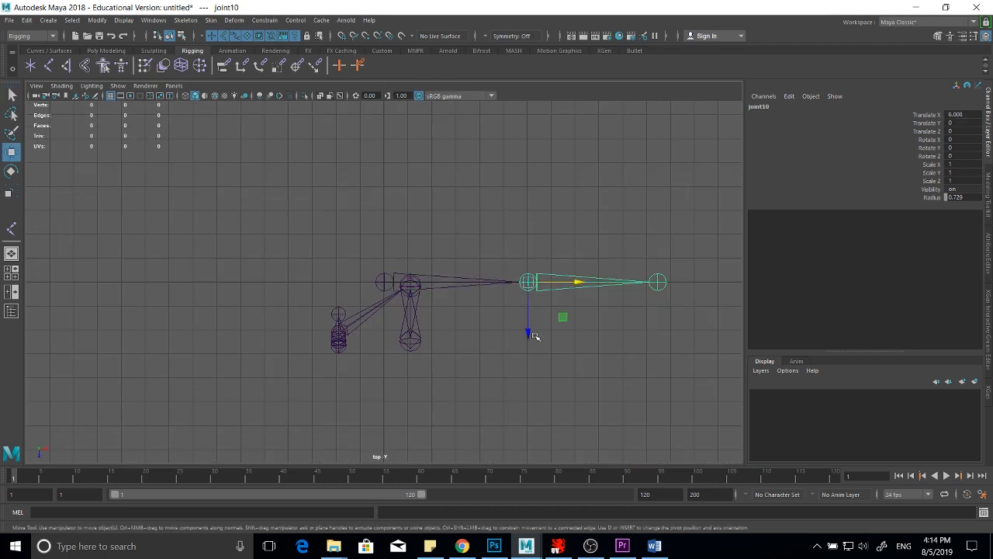
left_click_drag(528, 334, 532, 312)
left_click(664, 266)
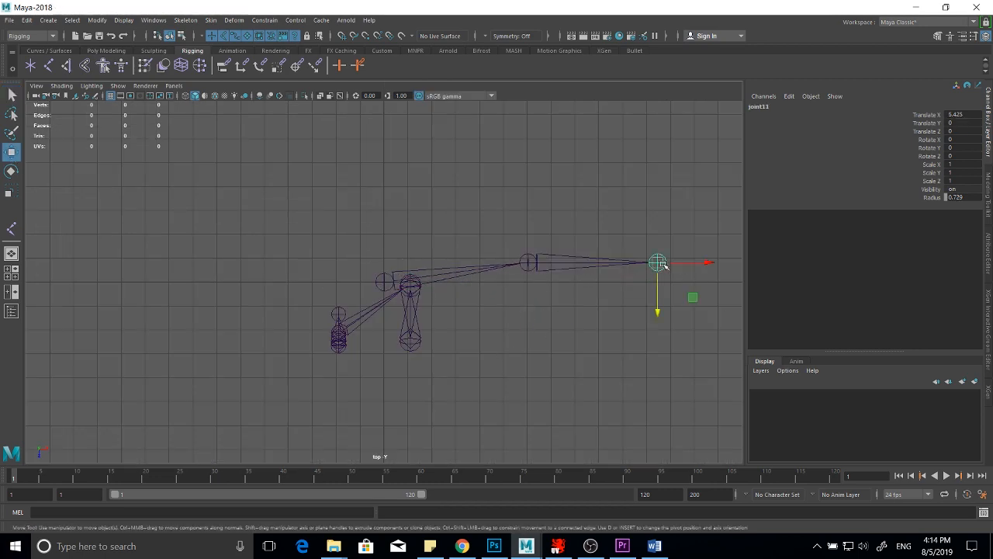
left_click_drag(657, 311, 656, 334)
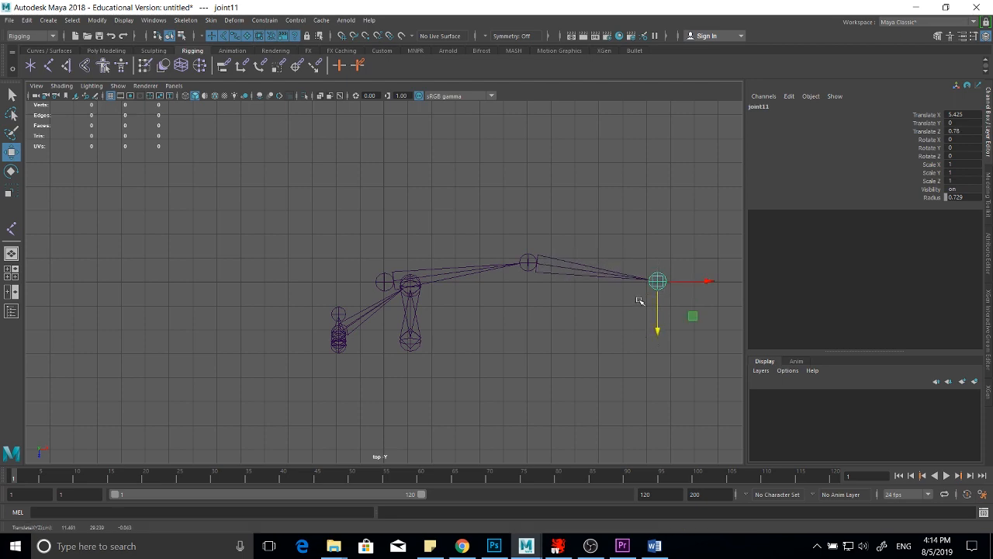
- Move the whole arm chain at its shoulder joint in the perspective view to about Translate Y 27.9 and Translate Z 4.4
key("space")
key("space")
left_click_drag(590, 213, 448, 189, "alt")
left_click(362, 203)
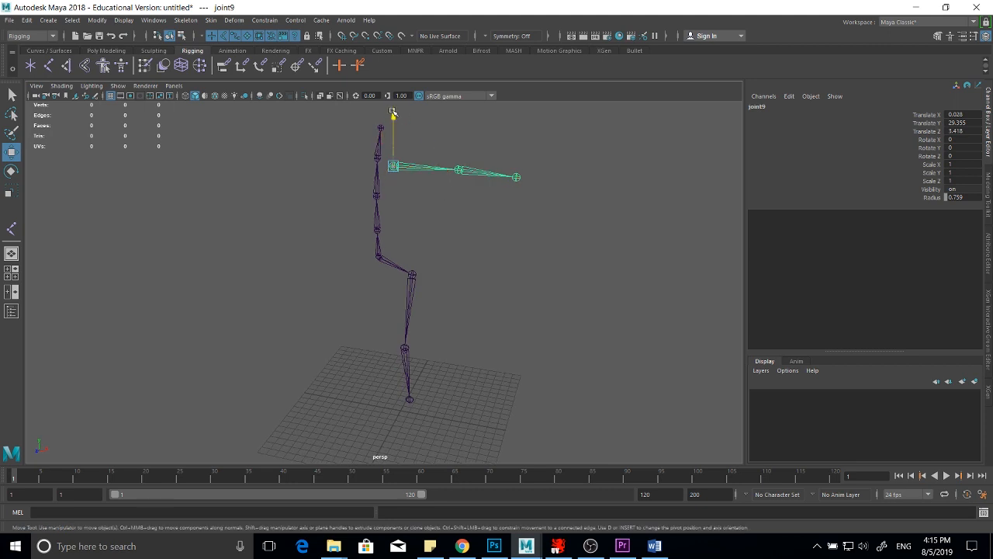
left_click_drag(394, 114, 393, 130)
left_click_drag(541, 159, 503, 269, "alt")
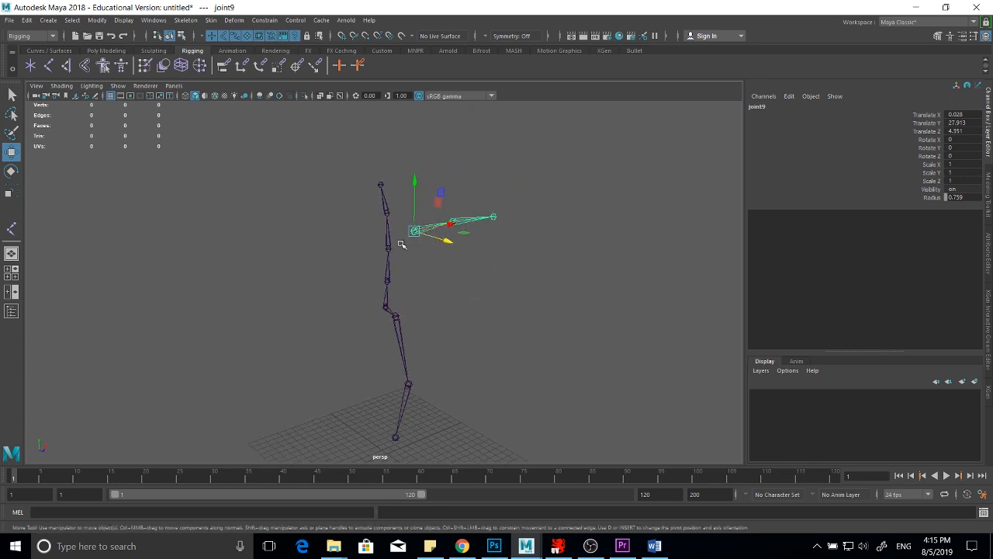
- Parent the arm chain's shoulder joint to the upper spine joint just below it
left_click(11, 94)
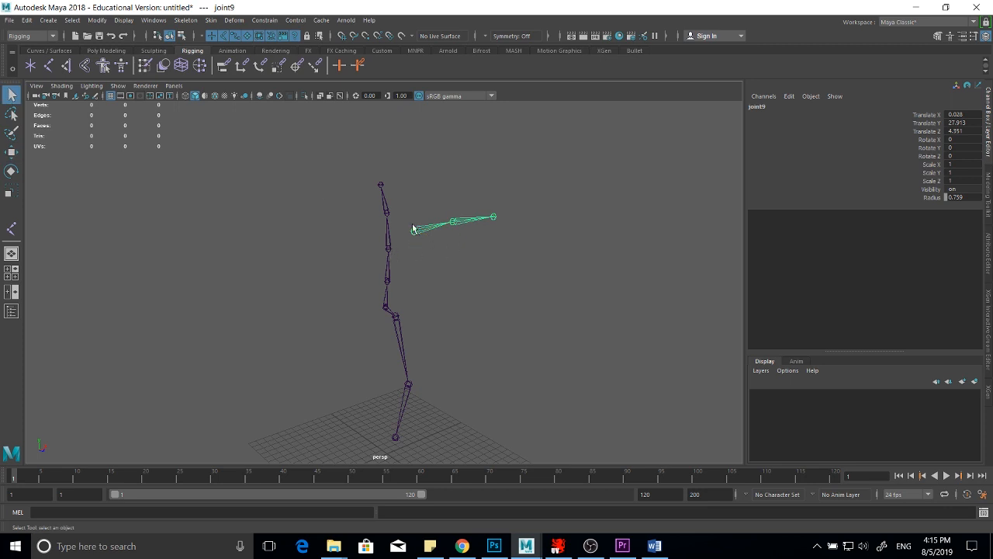
right_click_drag(412, 230, 464, 236, "alt")
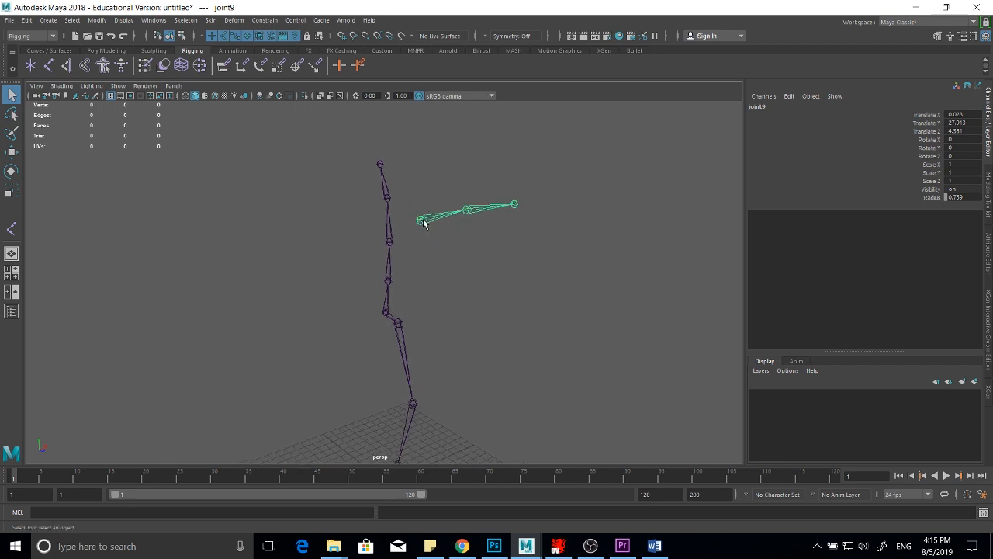
left_click(389, 243, "shift")
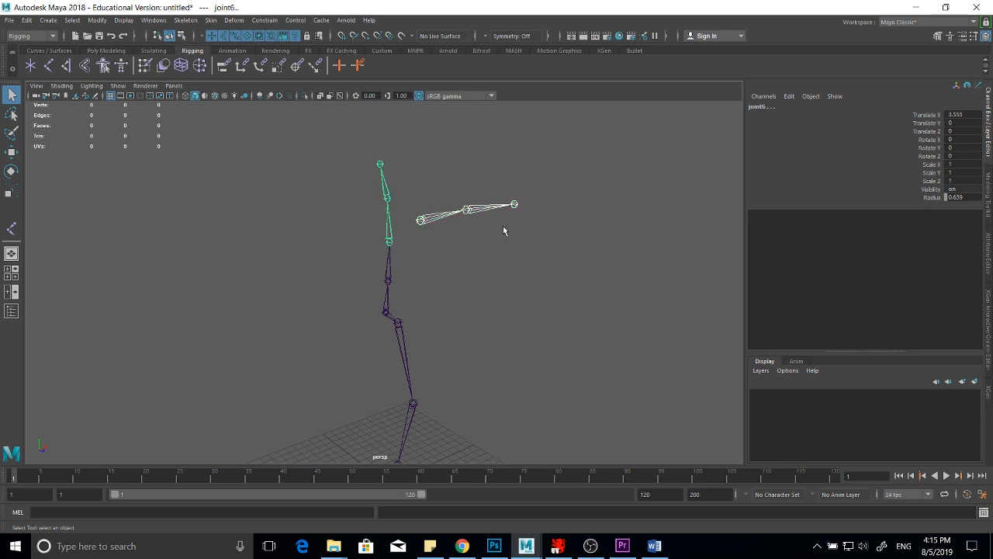
key("p")
left_click_drag(503, 226, 469, 269, "alt")
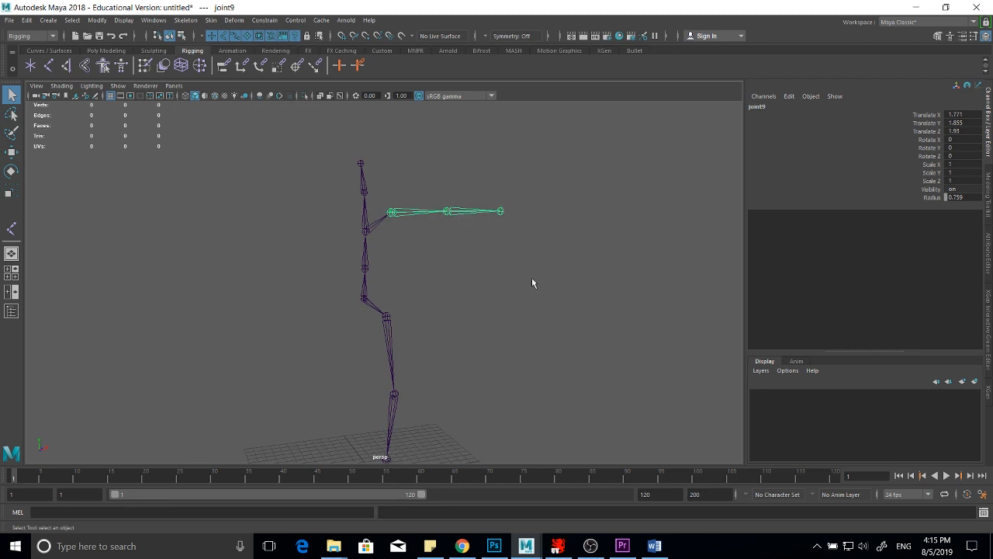
- Mirror the arm chain from its shoulder joint across the YZ plane with the Behavior mirror function
left_click_drag(532, 281, 432, 249, "alt")
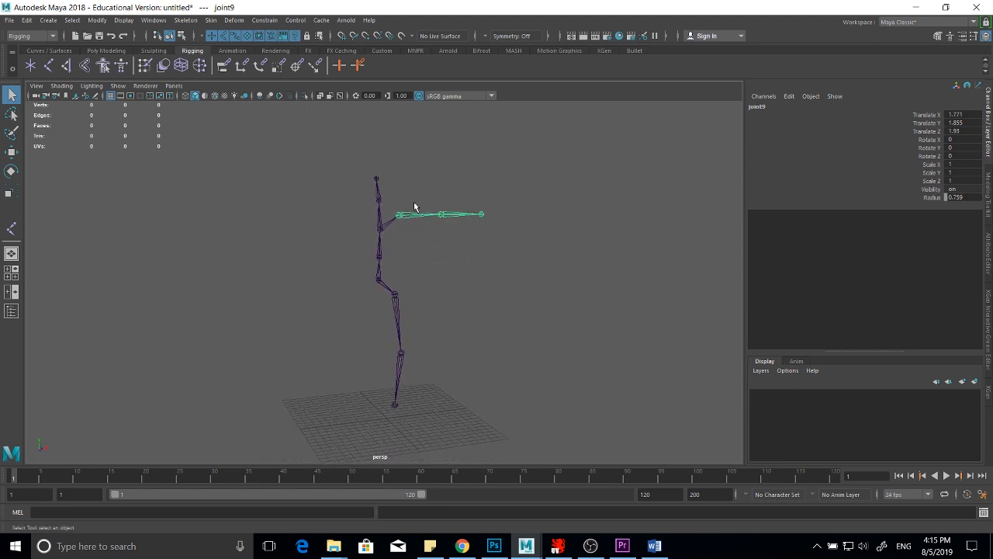
left_click_drag(482, 298, 457, 304, "alt")
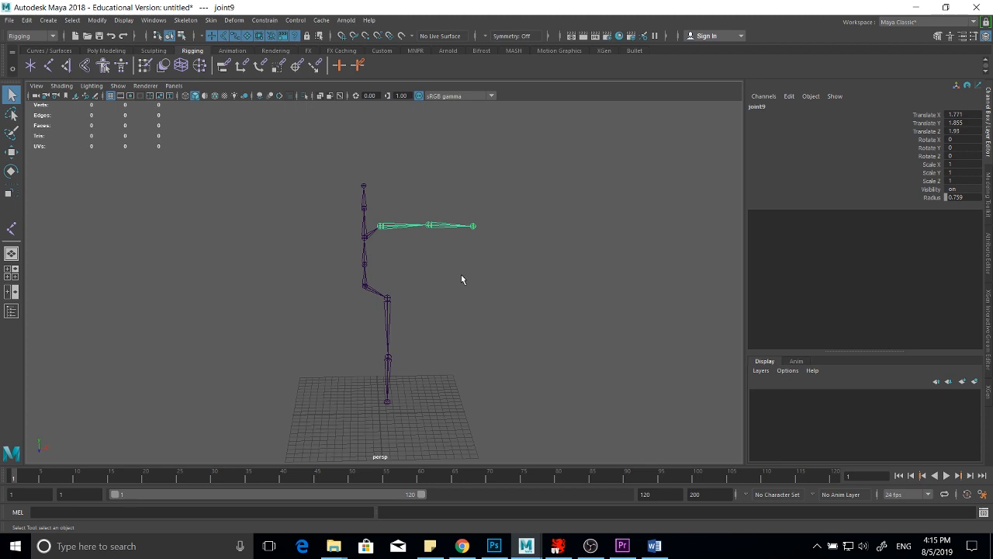
left_click_drag(474, 290, 438, 268, "alt")
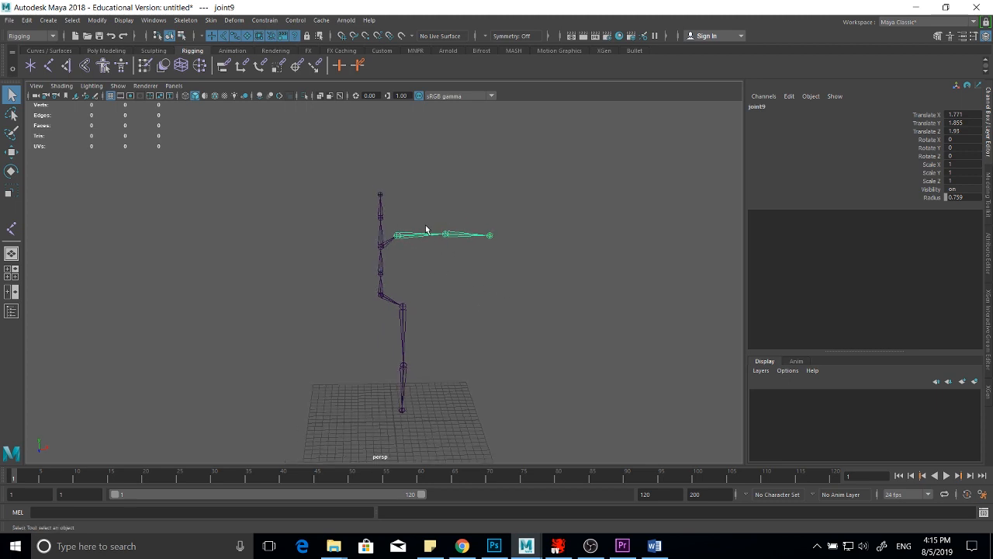
left_click(382, 253)
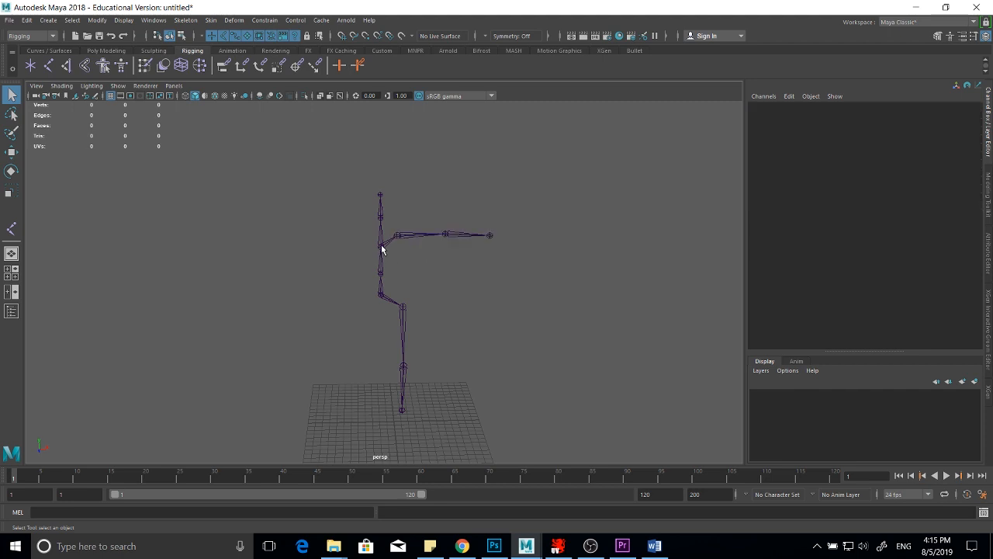
left_click(381, 247)
left_click(396, 237)
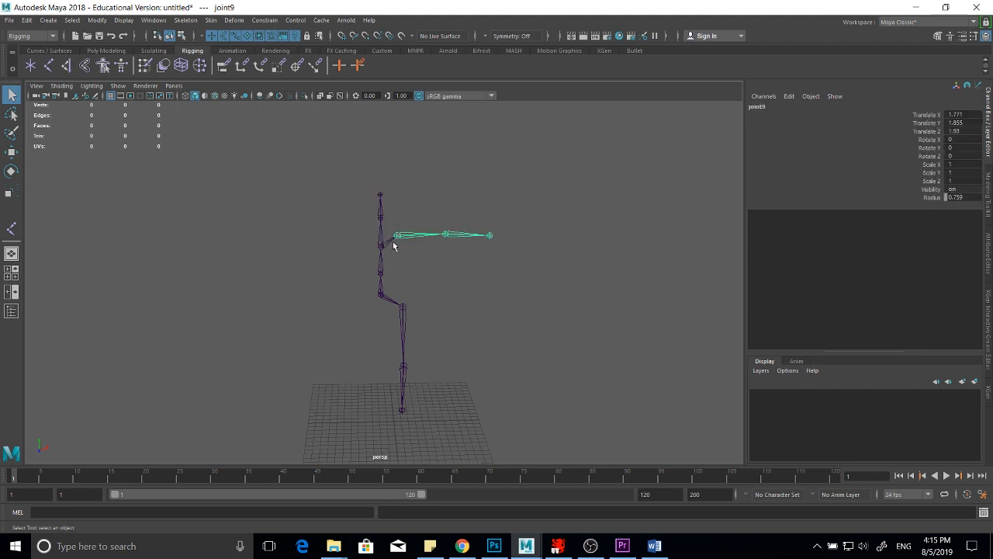
left_click(185, 21)
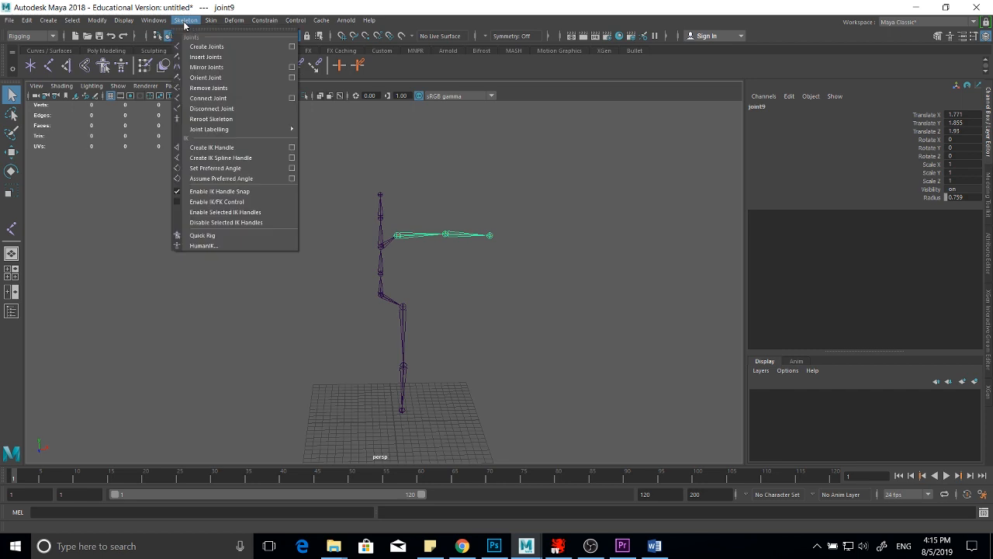
left_click(292, 67)
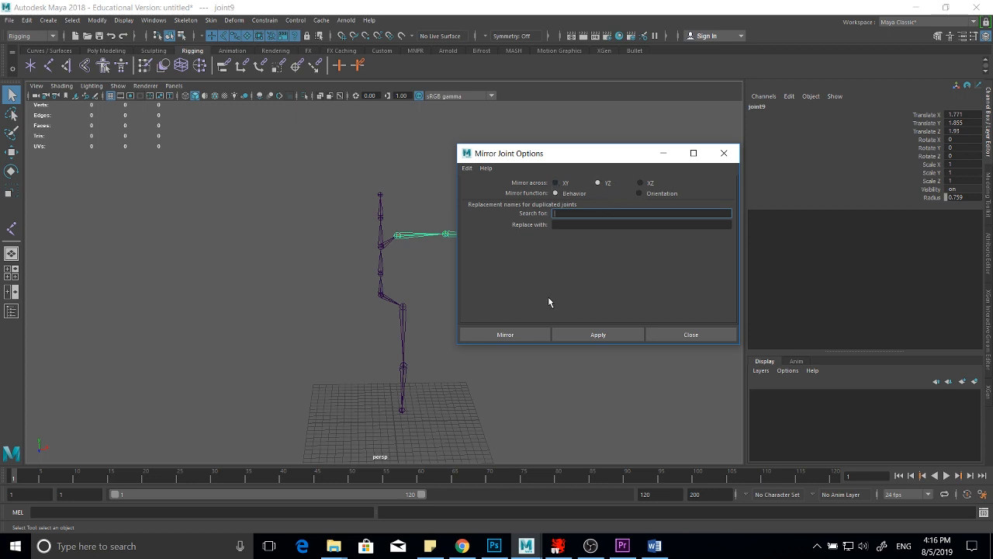
left_click(515, 335)
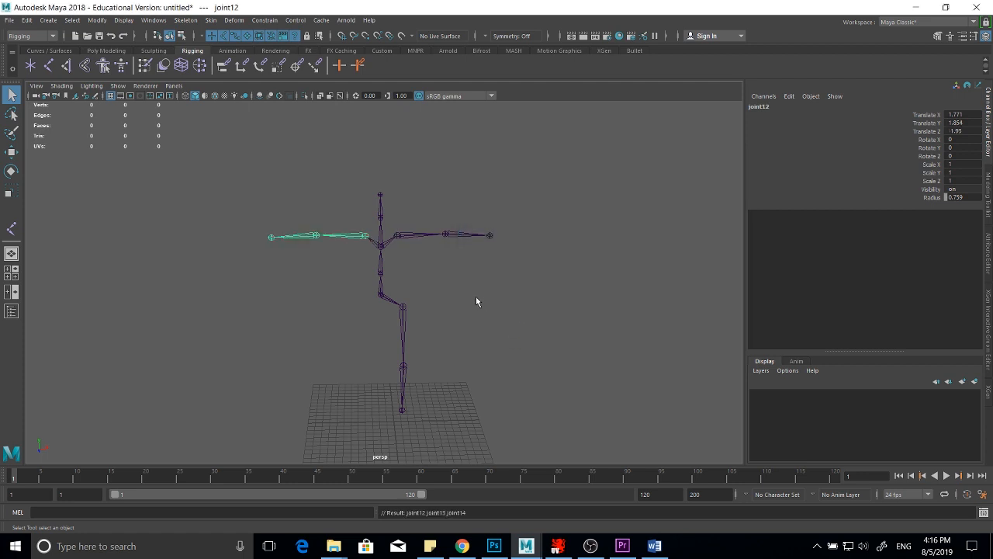
- Mirror the leg chain from its hip joint across YZ by repeating the Mirror Joints command
left_click_drag(476, 295, 425, 281, "alt")
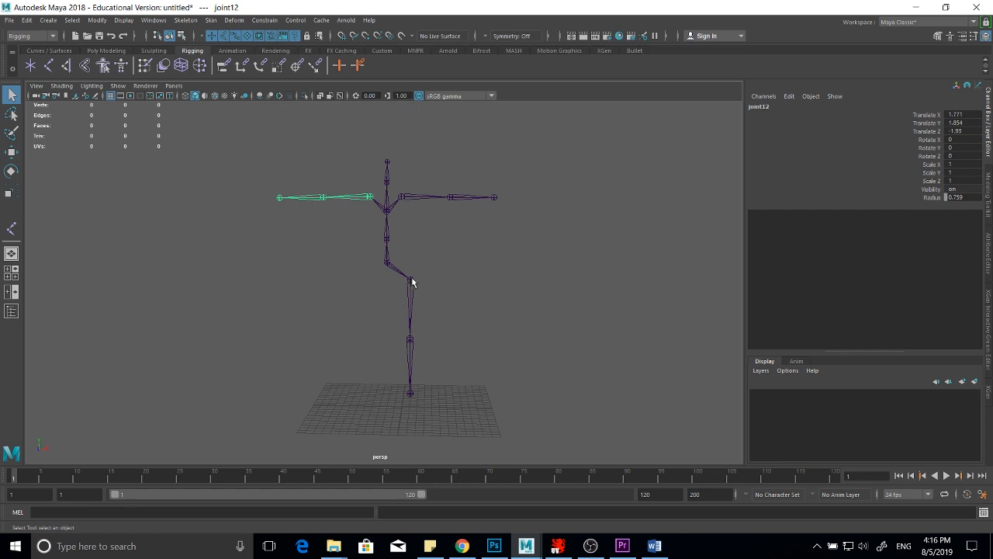
left_click(411, 282)
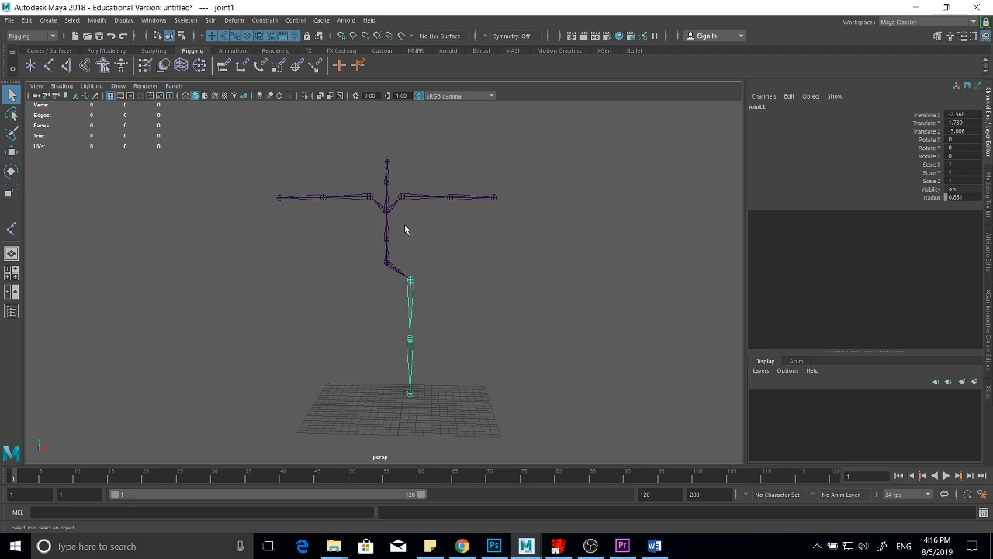
key("g")
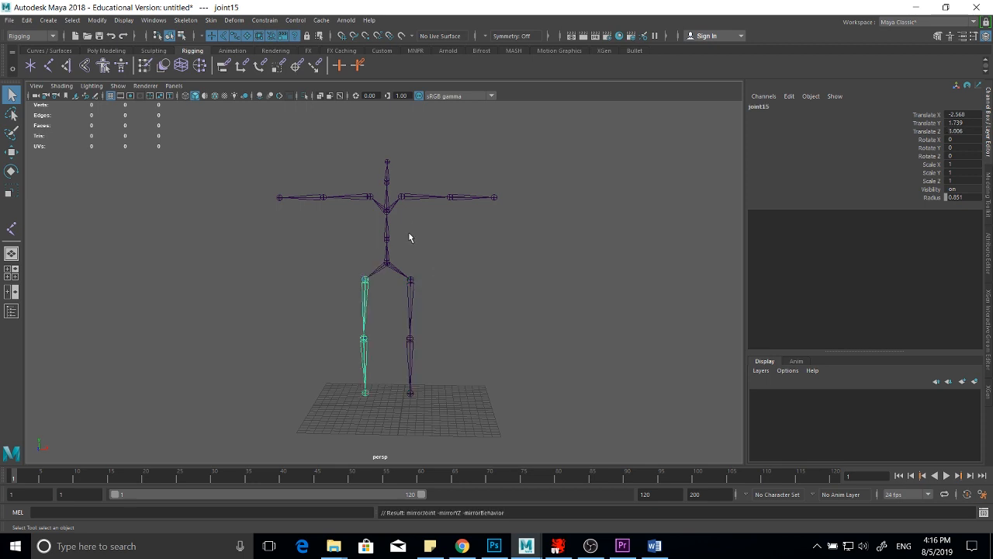
- Create an IK handle with the Rotate-Plane Solver from the hip to the ankle of the mirrored leg
left_click_drag(408, 231, 422, 295, "alt")
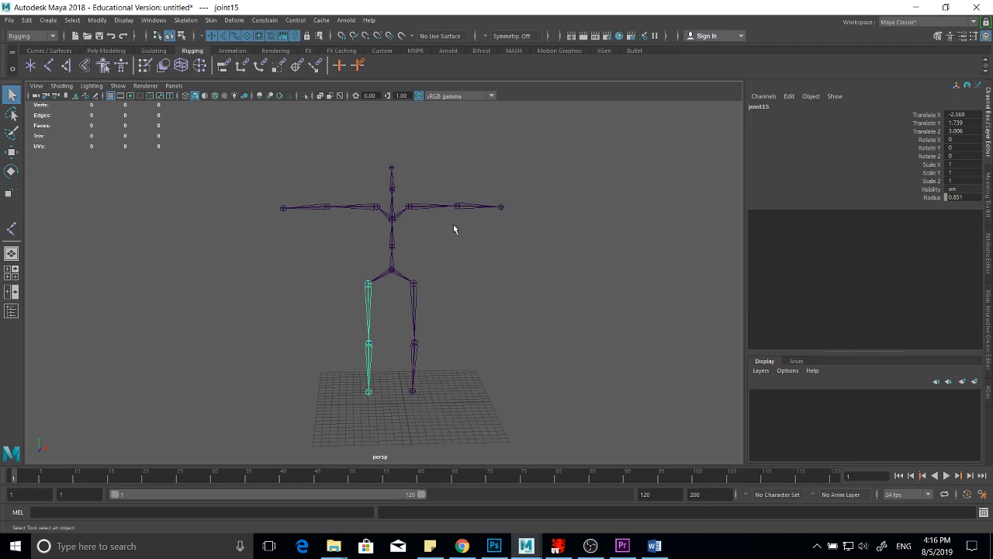
left_click_drag(454, 229, 479, 257, "alt")
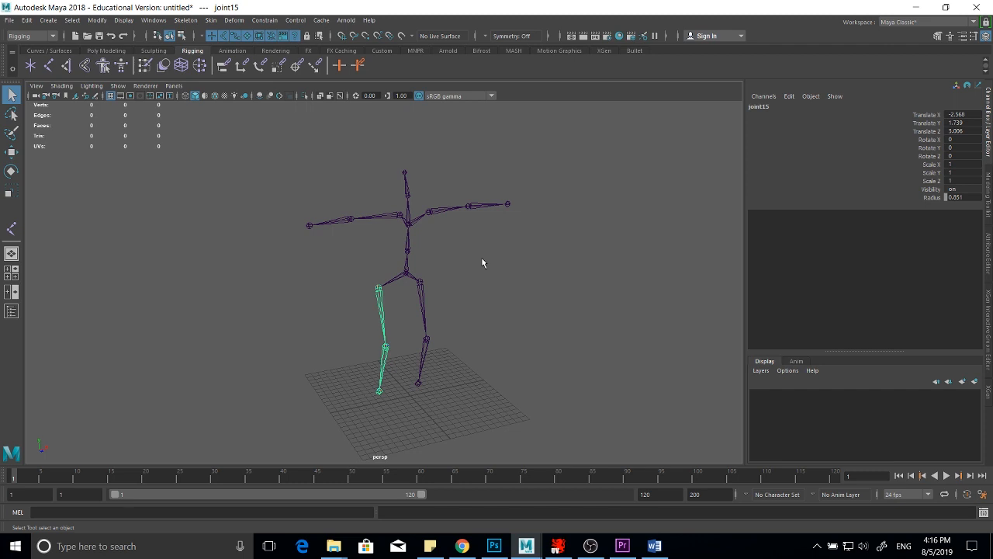
left_click_drag(477, 264, 436, 267, "alt")
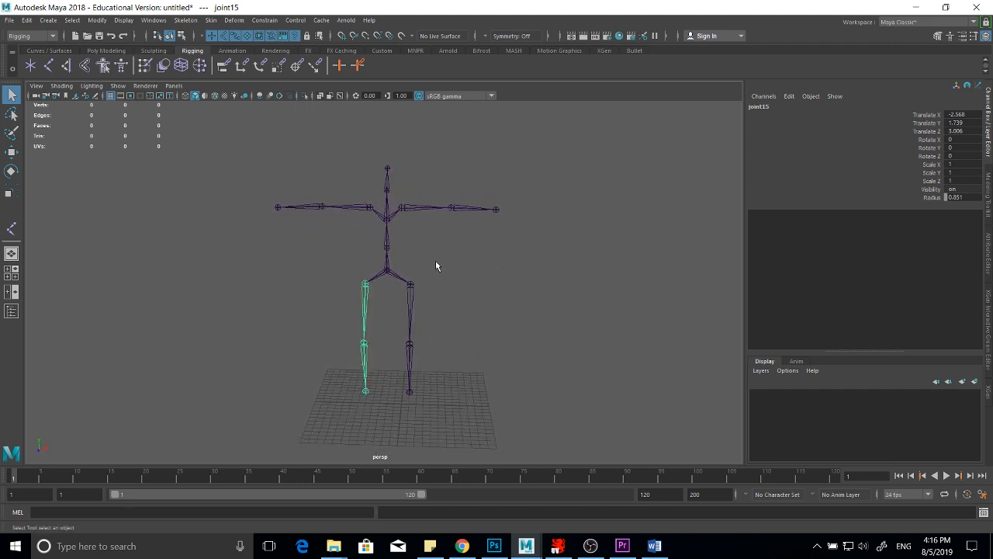
double_click(67, 65)
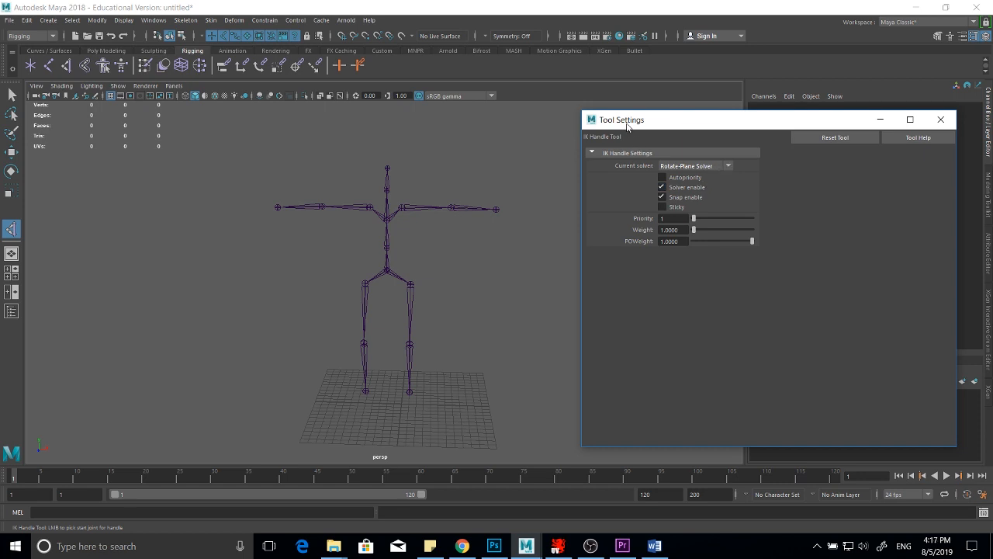
left_click(722, 168)
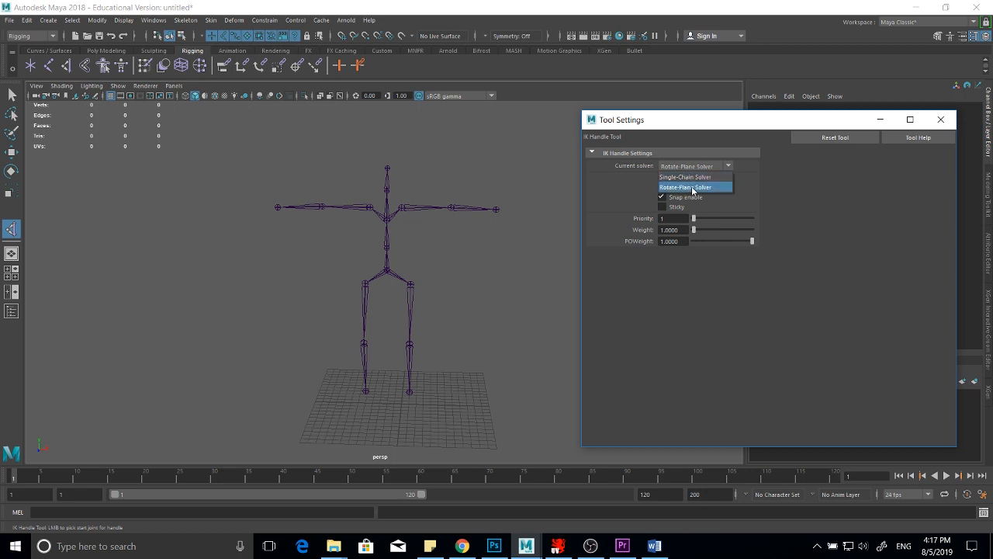
left_click(693, 188)
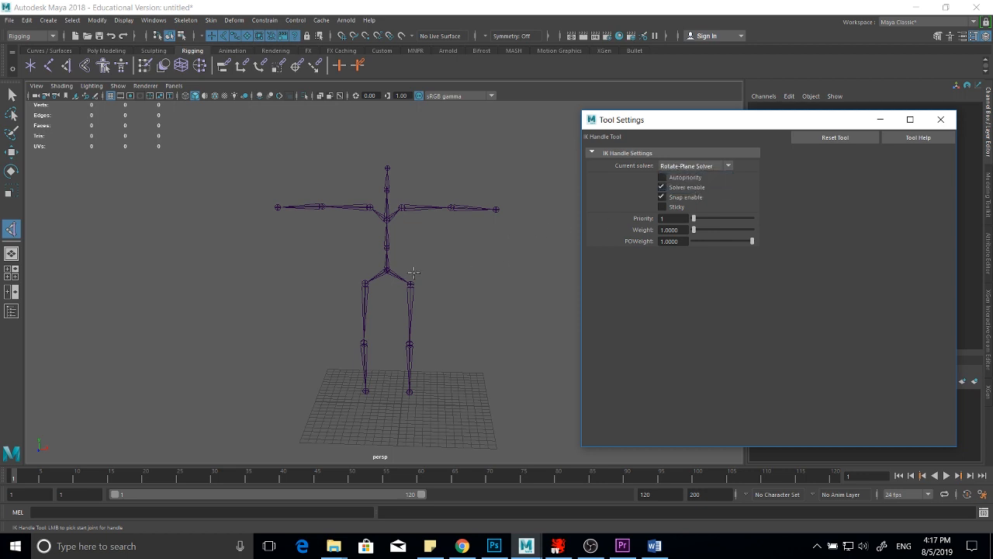
left_click_drag(413, 276, 450, 239, "alt")
scroll(446, 244, "up", 3)
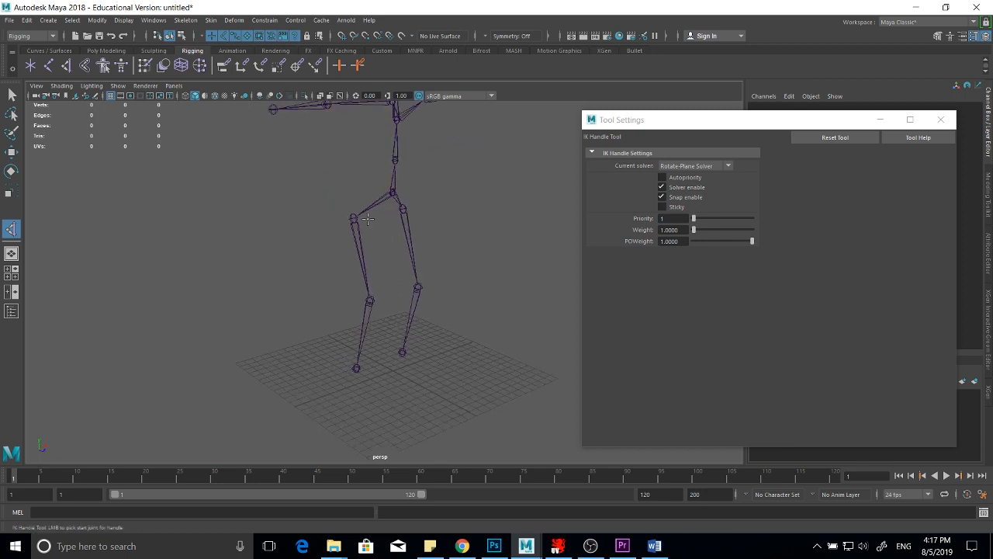
left_click(354, 219)
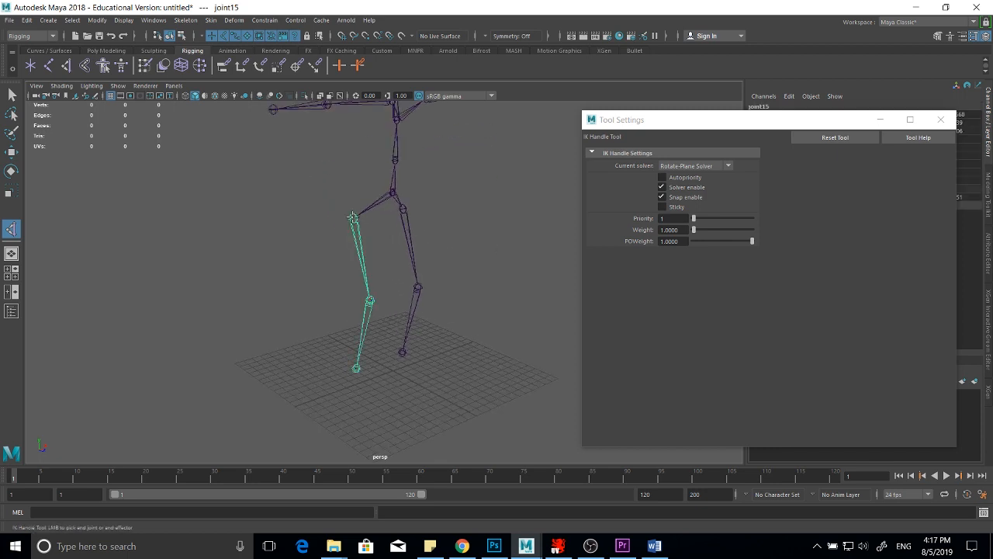
left_click(355, 370)
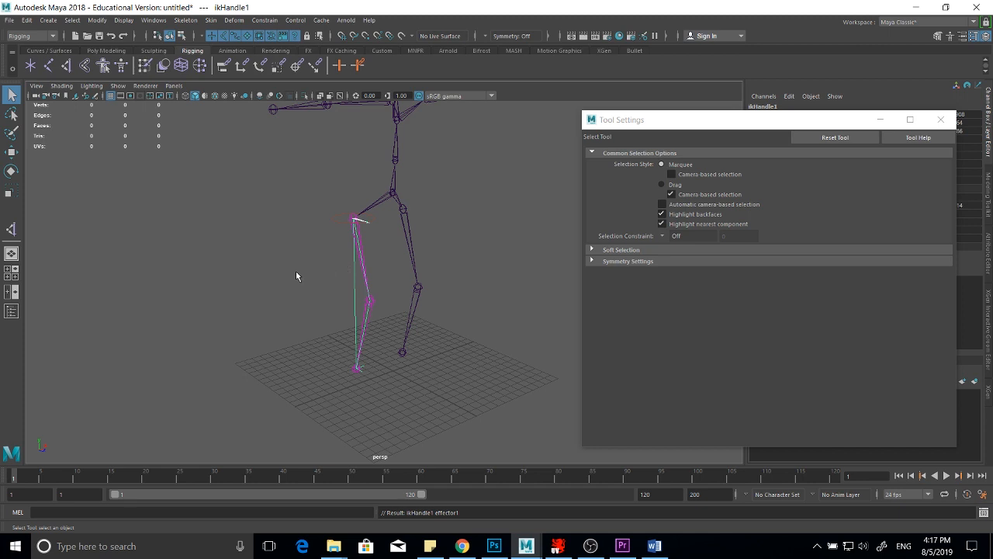
- Create a second Rotate-Plane Solver IK handle from the hip to the ankle of the original leg
left_click(11, 229)
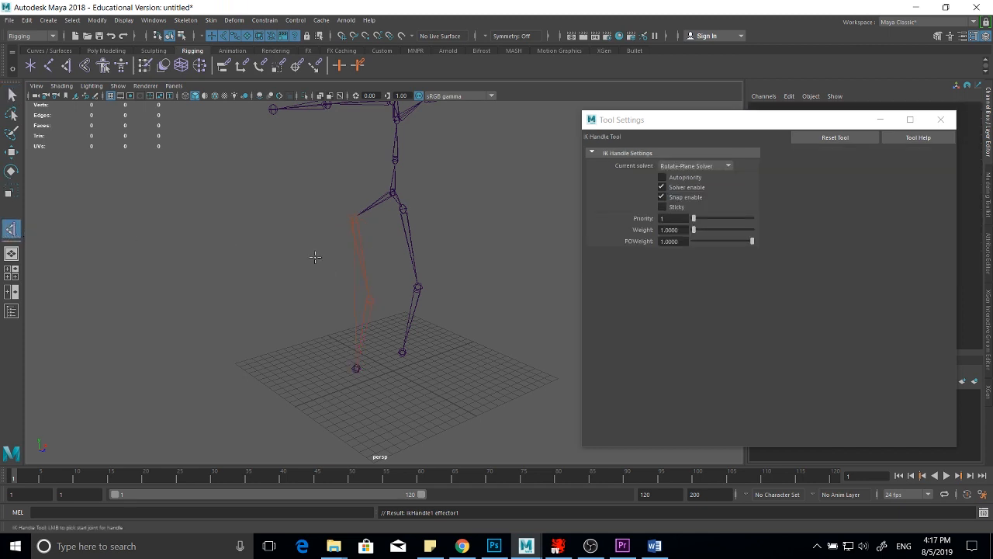
left_click_drag(443, 252, 402, 227, "alt")
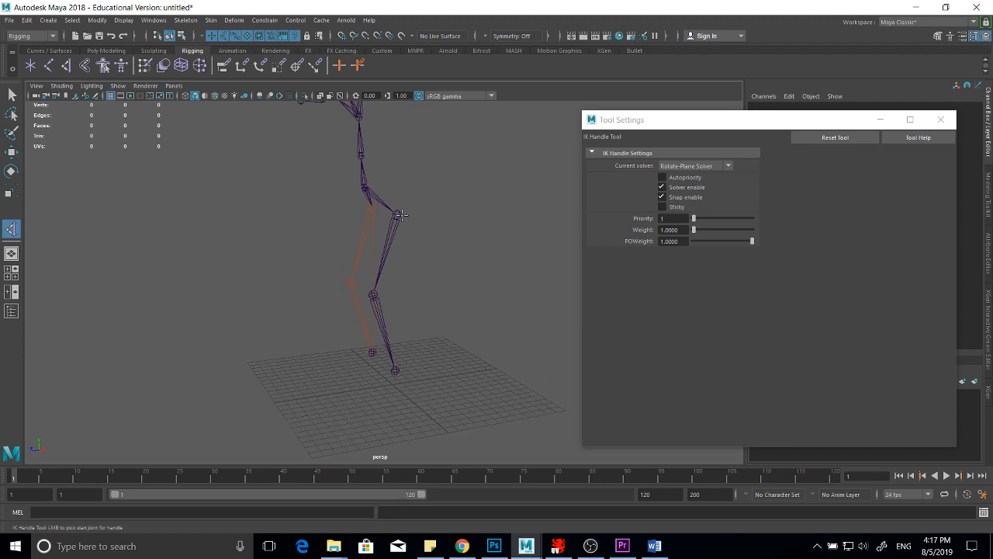
left_click(397, 215)
left_click(395, 371)
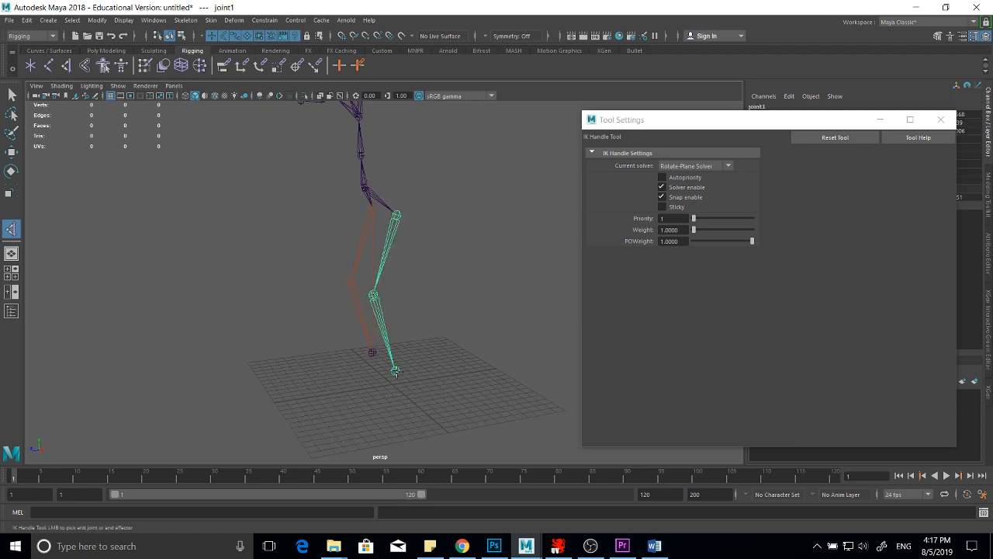
key("q")
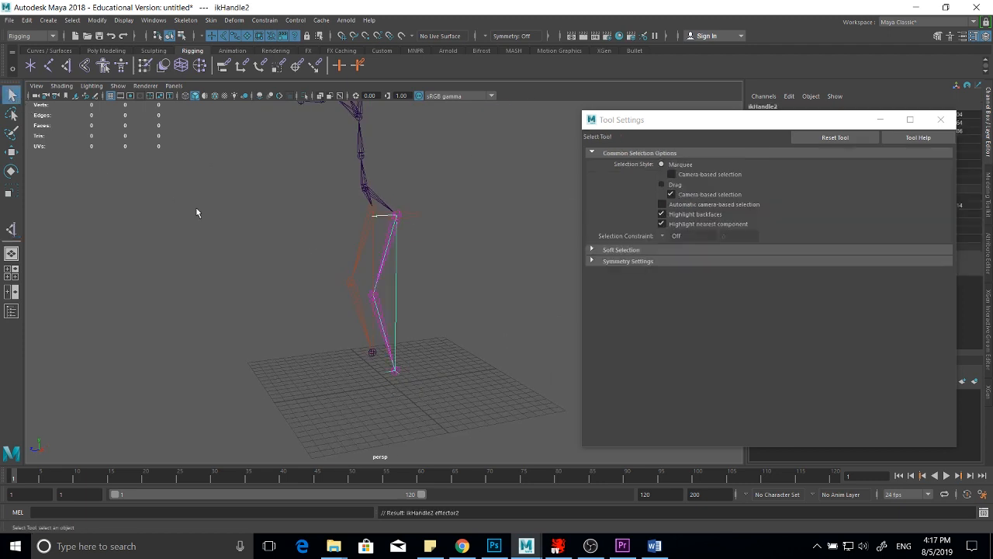
- Create a Rotate-Plane Solver IK handle from the shoulder to the wrist of the character's right arm chain
left_click_drag(197, 210, 378, 268, "alt")
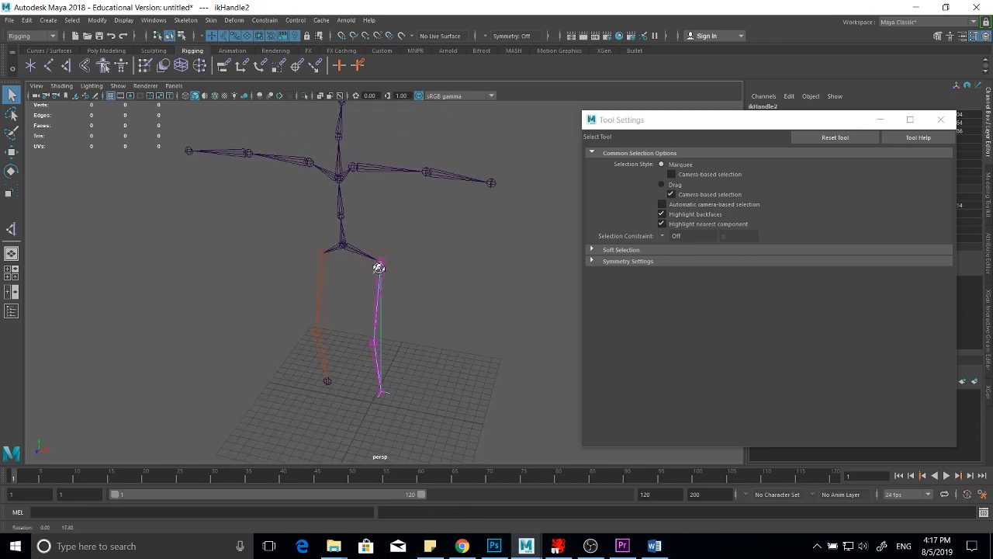
left_click(11, 229)
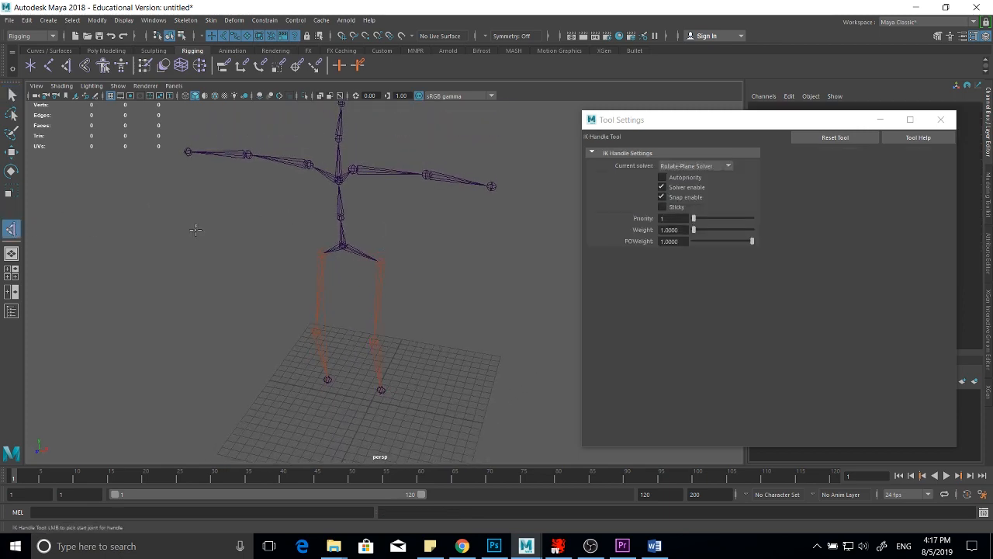
left_click_drag(432, 221, 457, 237, "alt")
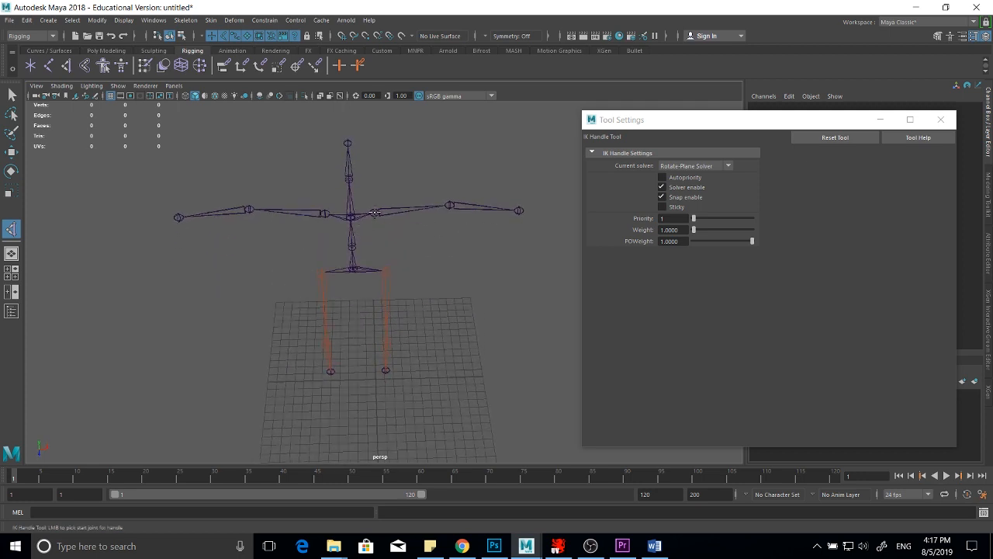
left_click(375, 211)
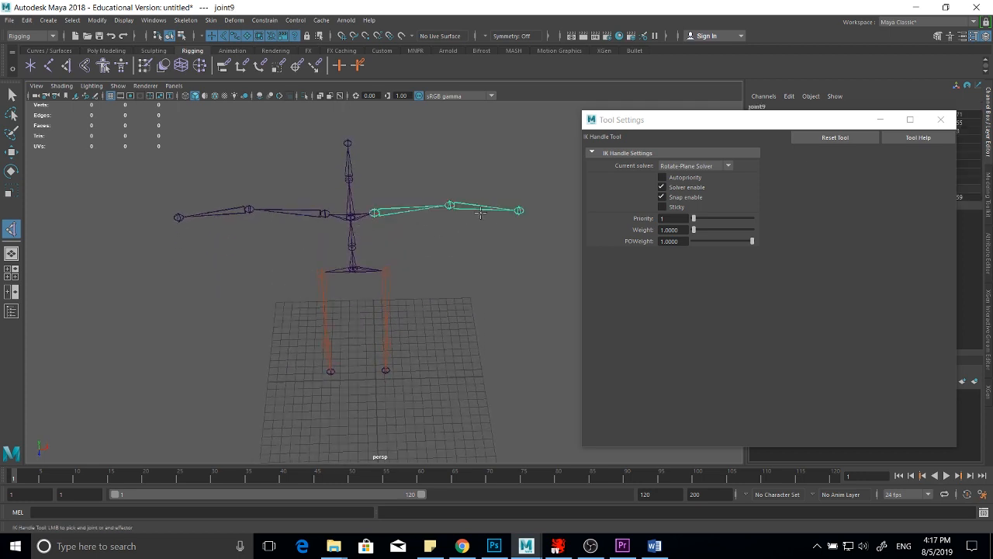
left_click(524, 215)
- Create a Rotate-Plane Solver IK handle from the shoulder to the wrist of the opposite arm chain
left_click(11, 229)
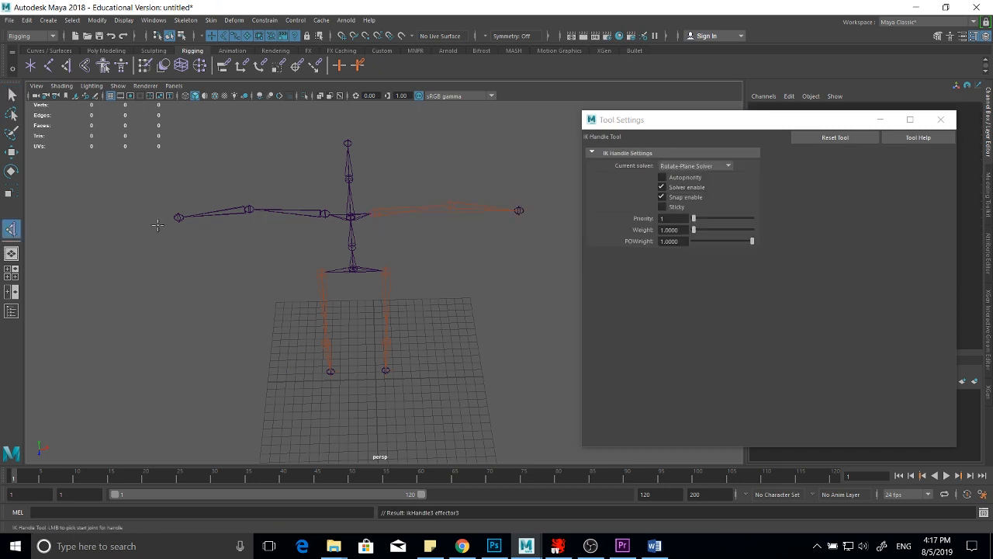
left_click(325, 214)
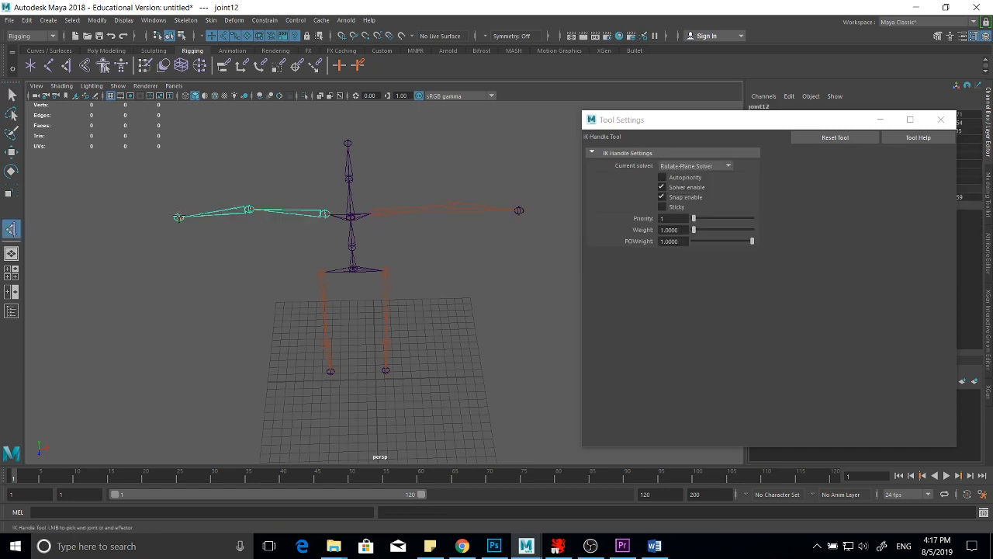
left_click(179, 216)
left_click(11, 94)
left_click_drag(400, 304, 446, 300, "alt")
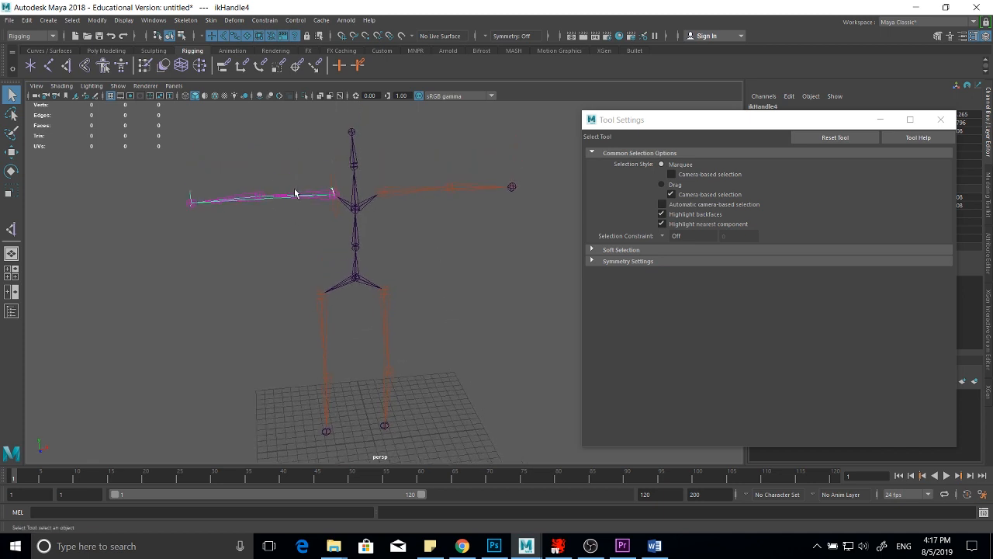
- Open and enlarge the Outliner, and select the IK handles one by one to identify the limb each controls
left_click(154, 21)
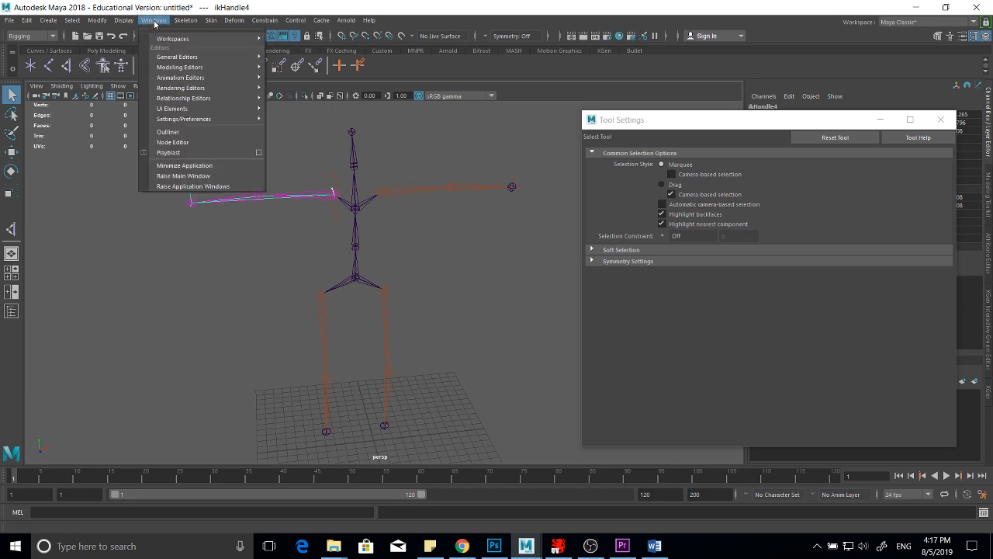
left_click(184, 133)
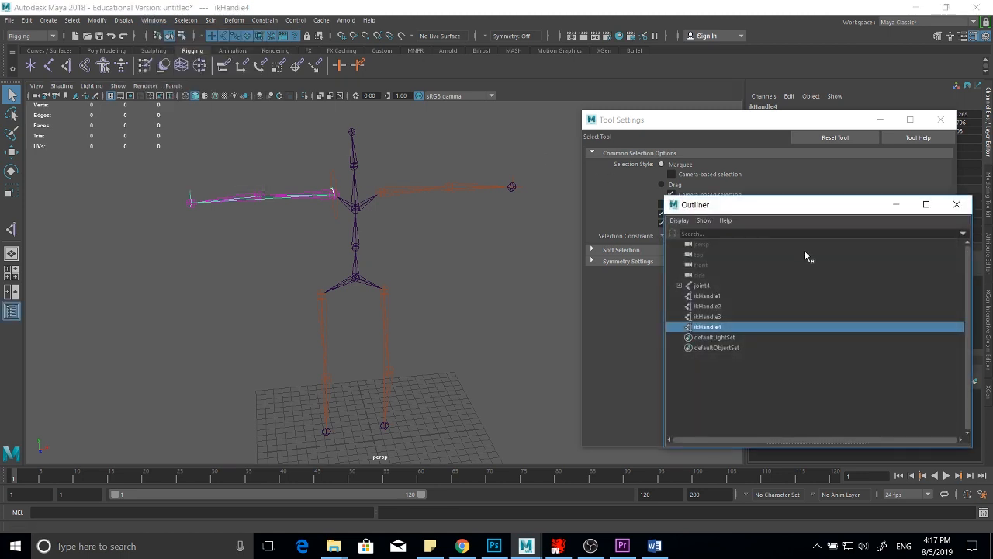
left_click_drag(793, 214, 723, 134)
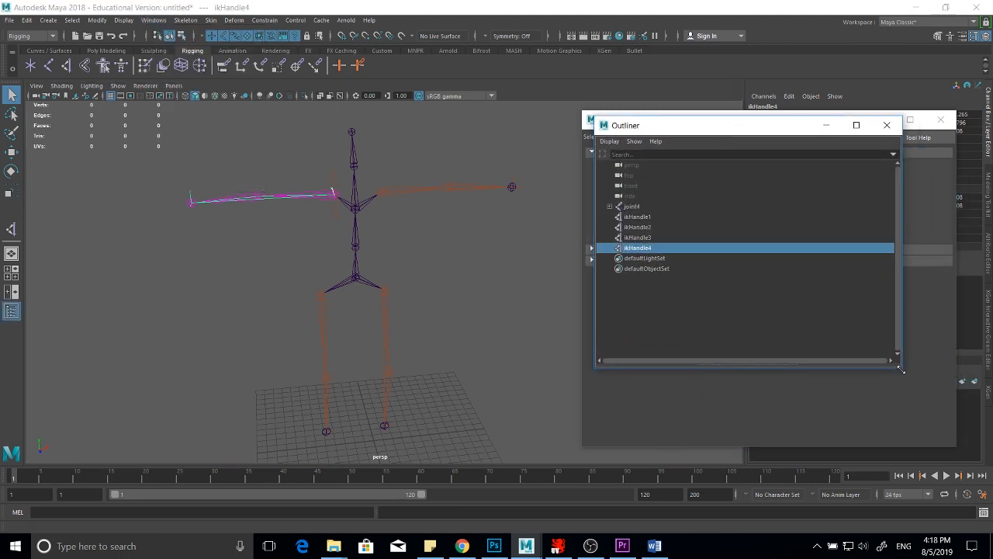
left_click_drag(901, 370, 939, 428)
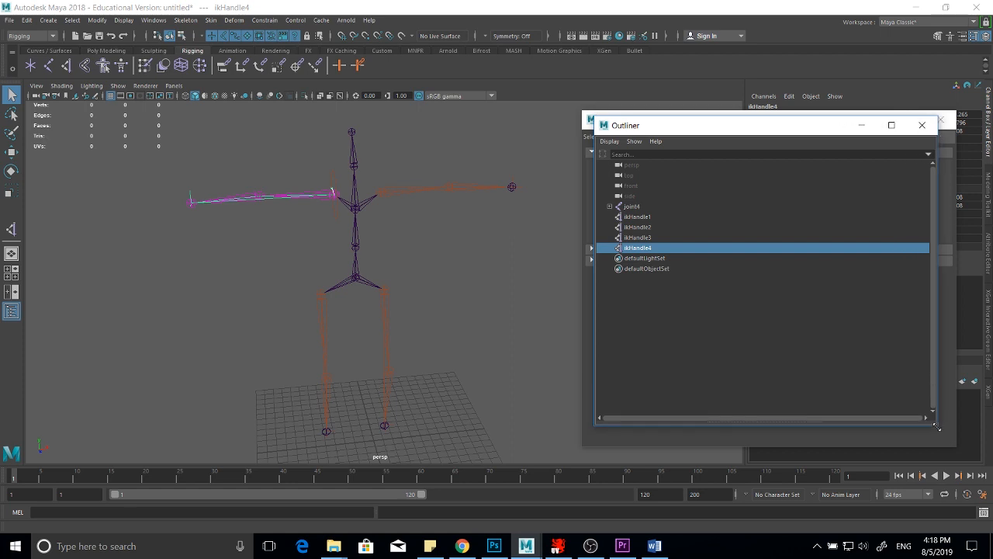
left_click(637, 237)
left_click(638, 227)
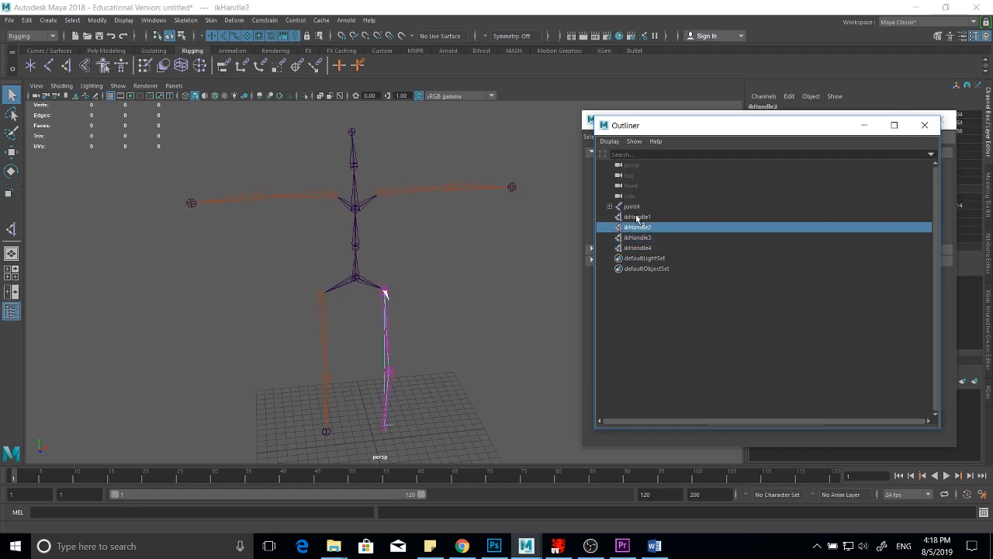
left_click(637, 217)
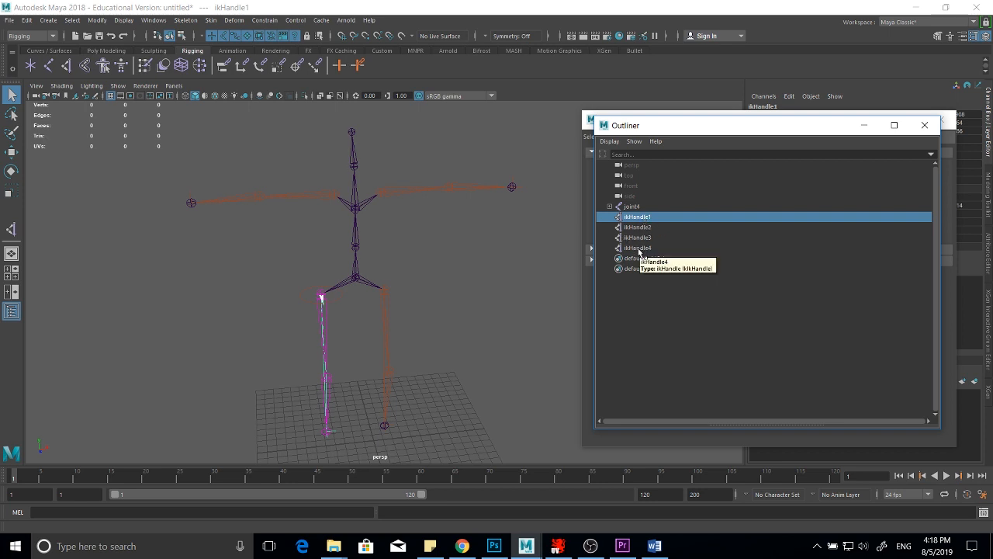
- Rename the arm IK handles: ikHandle4 as left_arm_ik and ikHandle3 as right_arm_ik
left_click(638, 249)
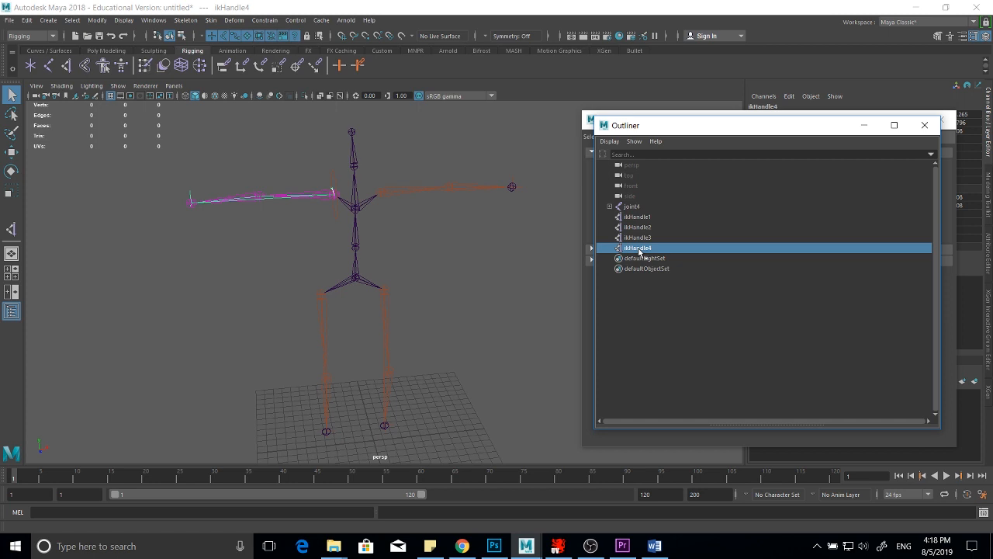
double_click(639, 249)
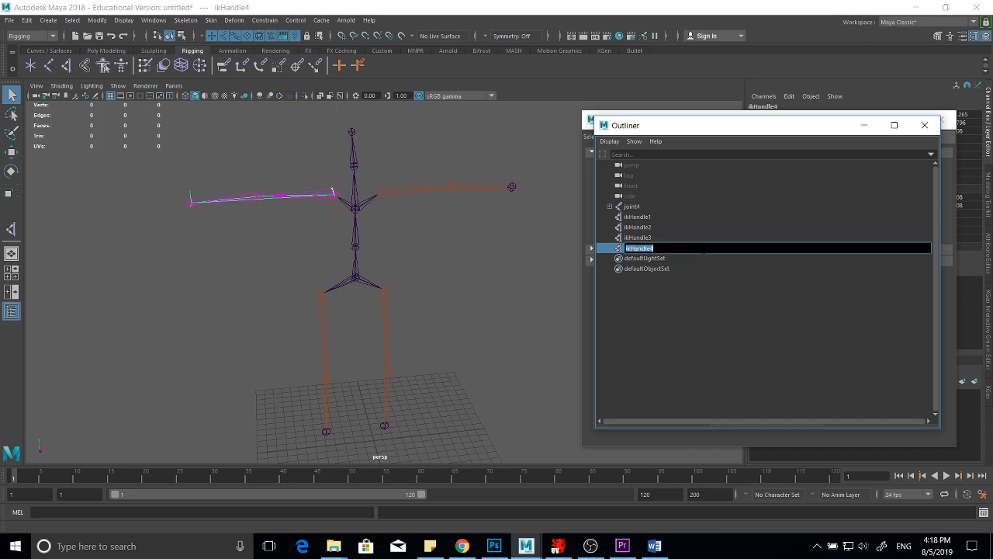
key("BackSpace")
left_click(643, 239)
double_click(644, 239)
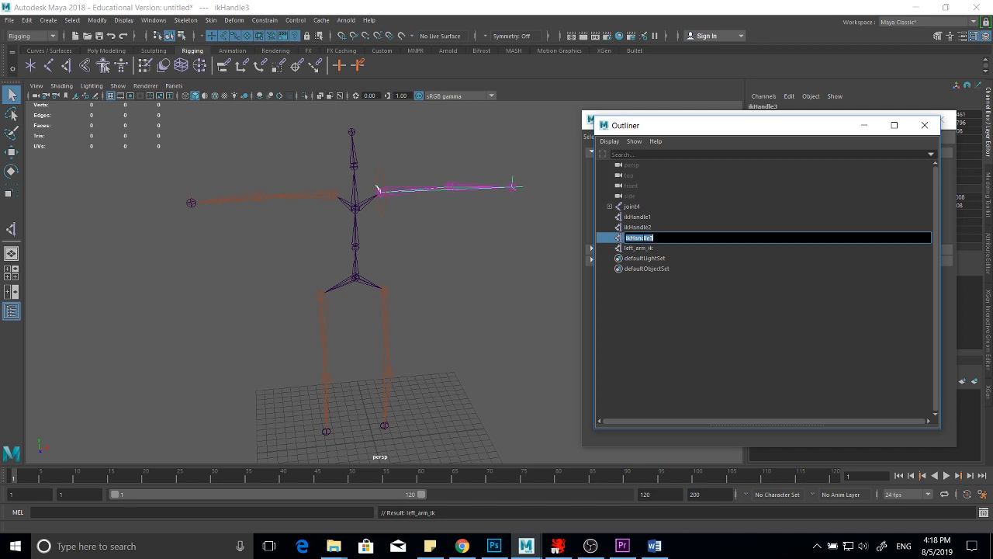
type("right_arm_ik")
- Rename the leg IK handles: ikHandle2 as right_leg_ik and ikHandle1 as left_leg_ik
left_click(647, 227)
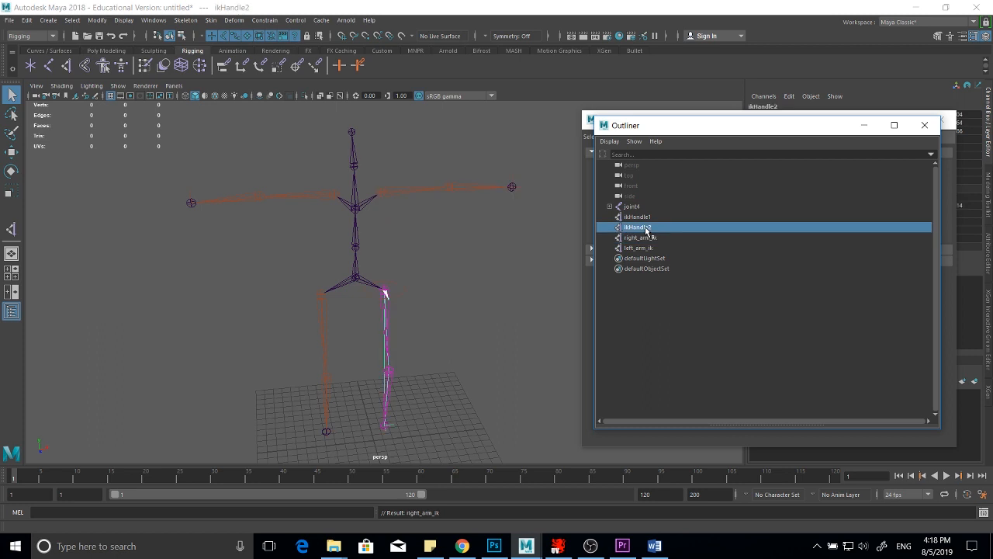
double_click(646, 227)
type("right_leg_ik")
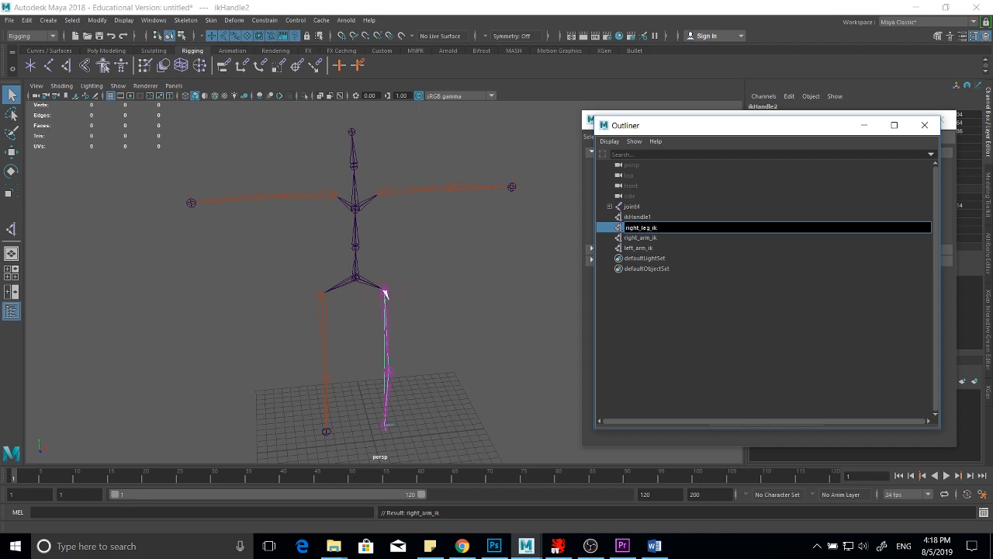
double_click(639, 216)
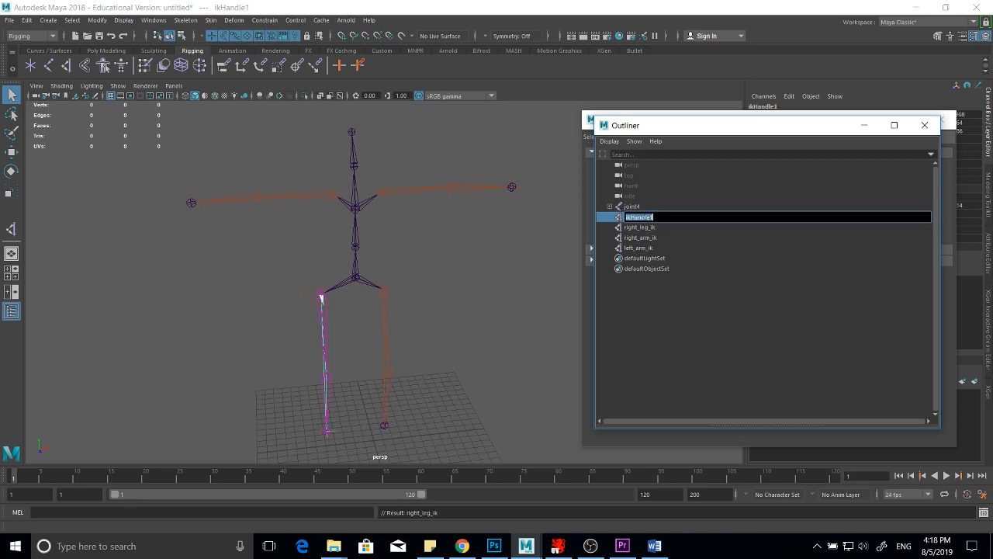
type("left_leg_ik")
key("Return")
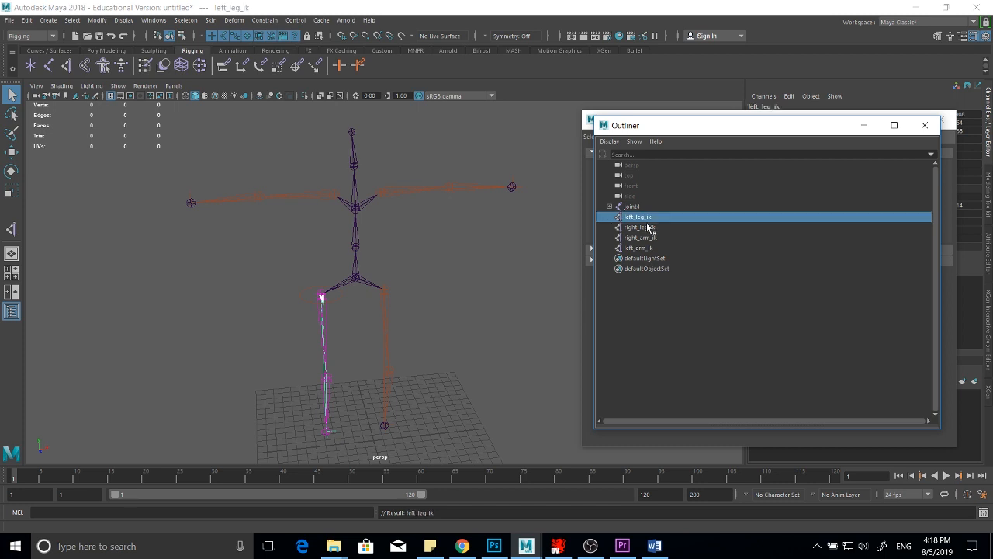
- Select the renamed IK handles in turn to check that each name matches its limb
left_click(648, 229)
left_click(647, 237)
left_click(654, 247)
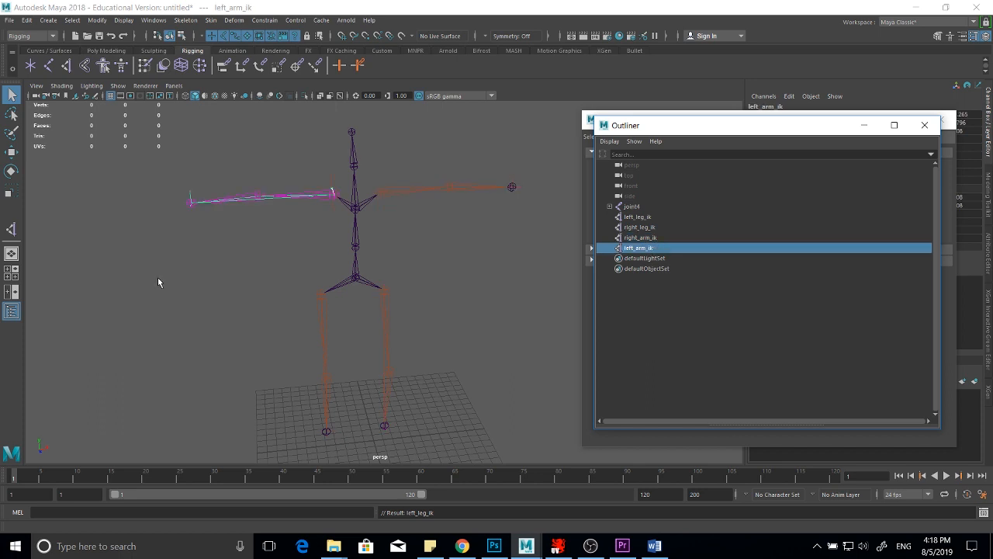
left_click_drag(428, 342, 406, 302, "alt")
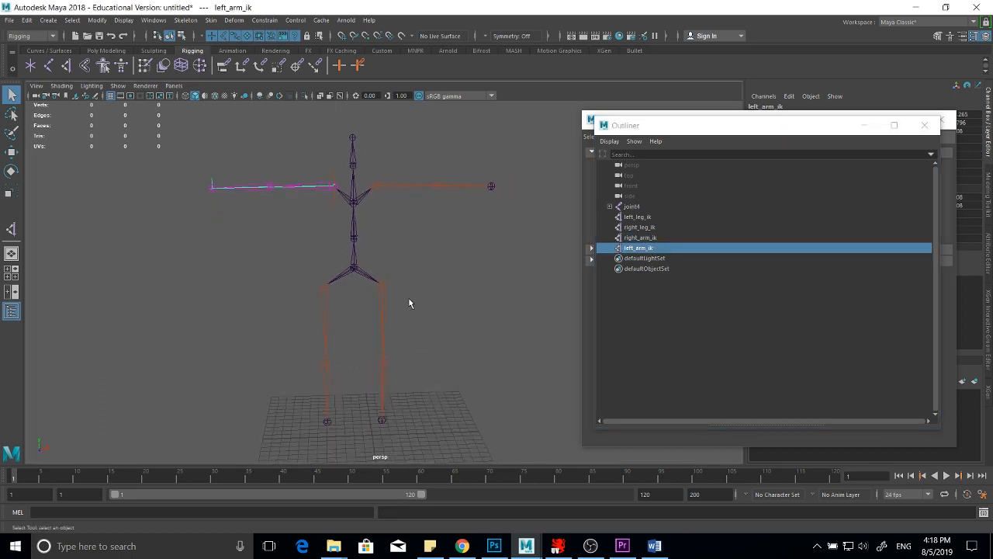
mouse_move(771, 126)
left_mouse_down()
mouse_move(776, 165)
mouse_move(772, 114)
left_mouse_up()
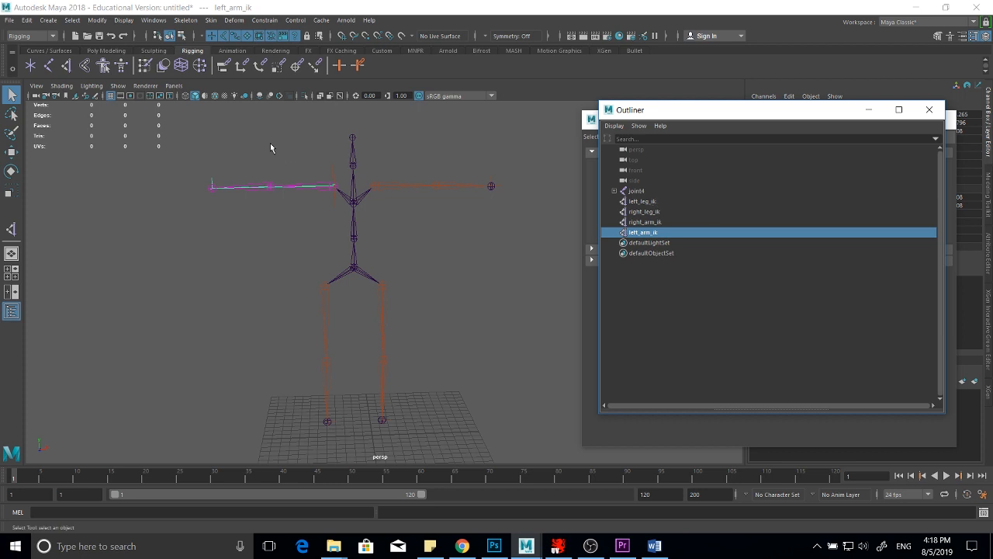
- Create a NURBS circle on the grid and scale it to about 1.34 in X, 2.17 in Y and 2.83 in Z
left_click(59, 51)
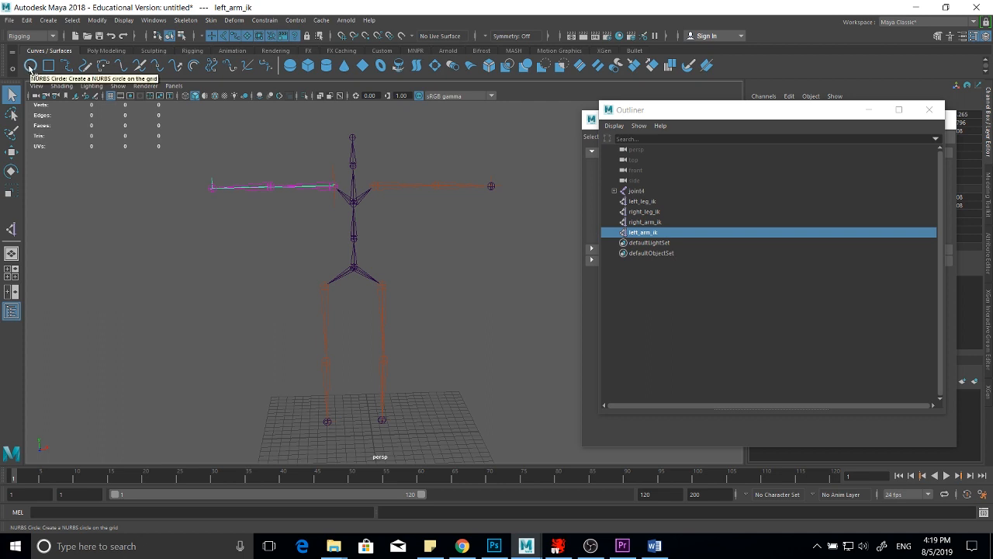
left_click(30, 66)
left_click_drag(402, 325, 417, 233, "alt")
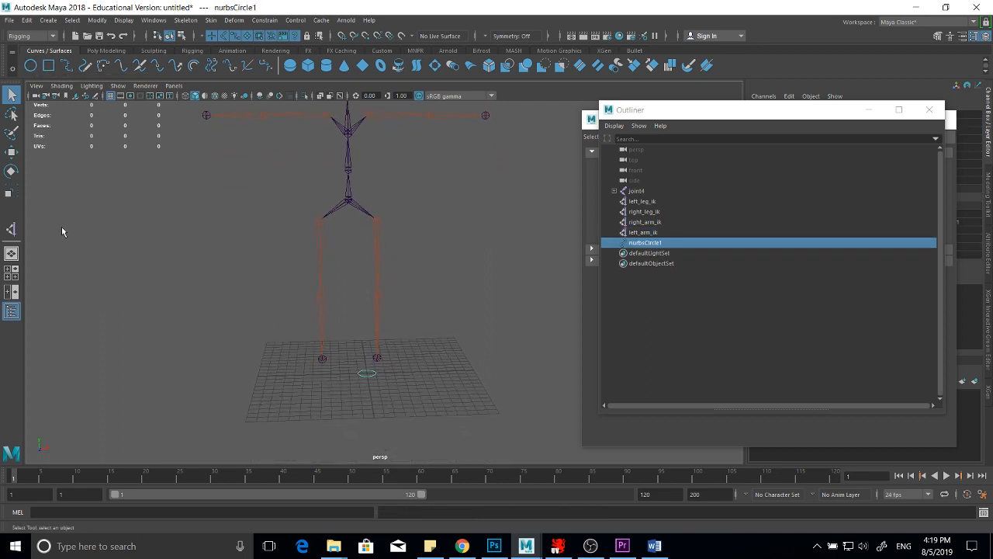
left_click(11, 191)
left_click_drag(368, 374, 385, 374)
left_click_drag(455, 398, 323, 383, "alt")
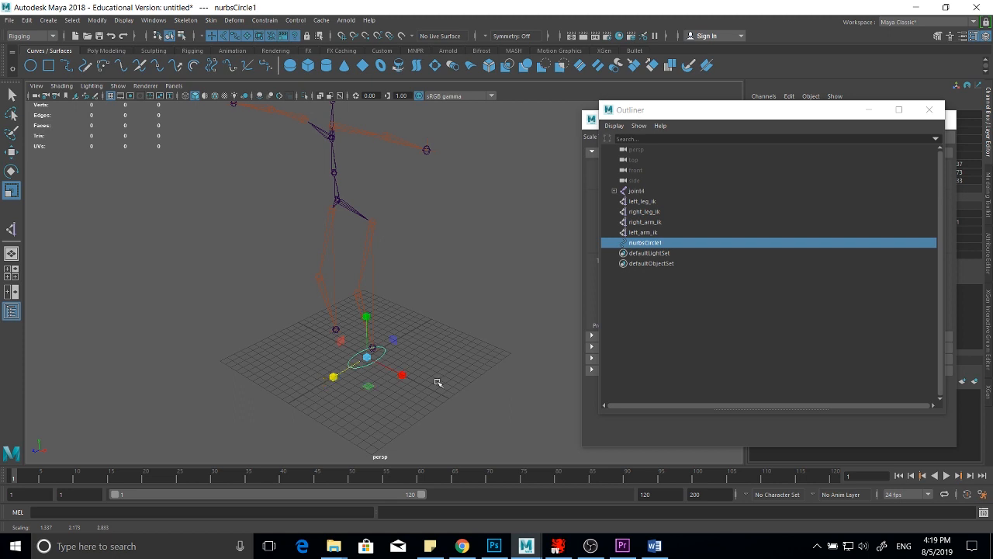
left_click_drag(438, 383, 468, 362, "alt")
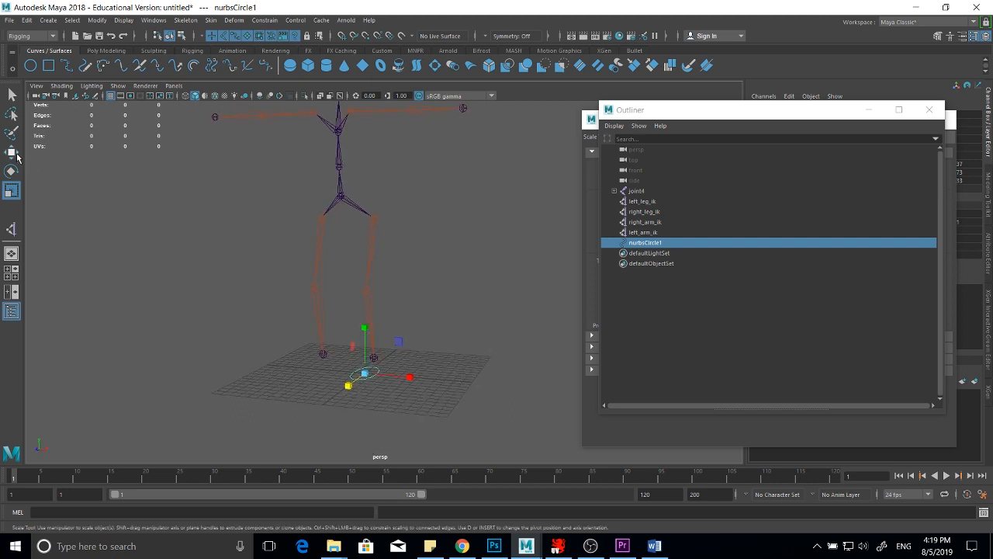
- Move the NURBS circle onto the right leg's ankle joint using point snapping
left_click(17, 157)
left_click_drag(380, 263, 463, 330, "alt")
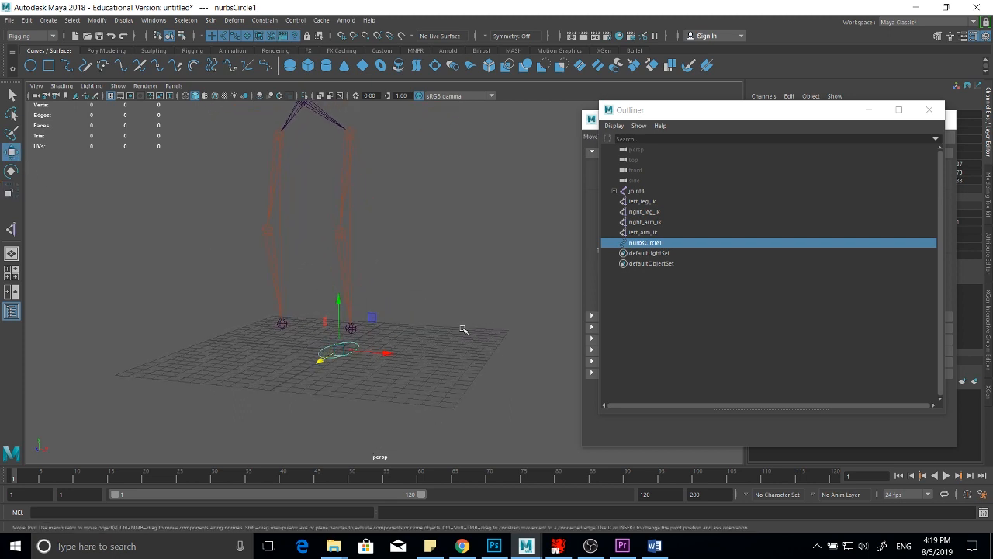
left_click(178, 346)
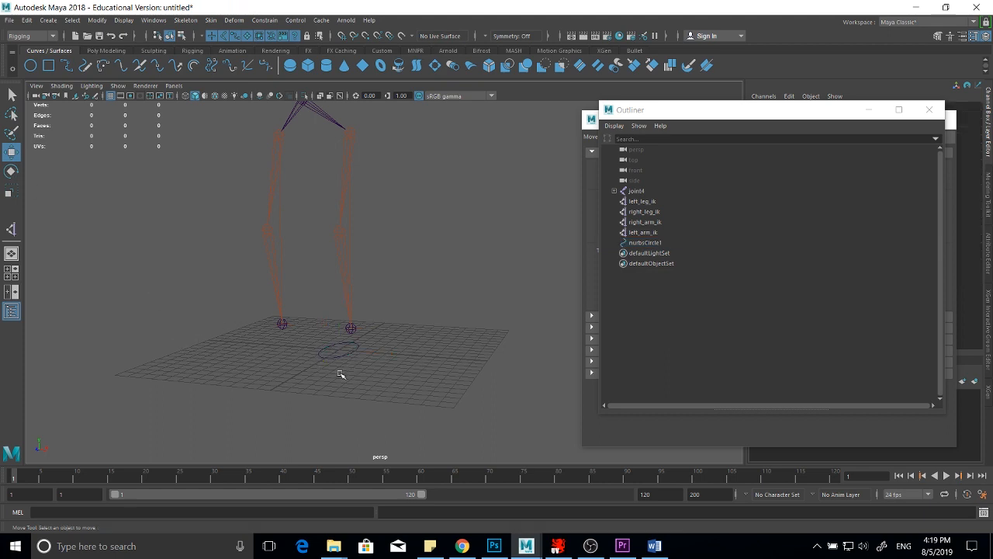
left_click(337, 355)
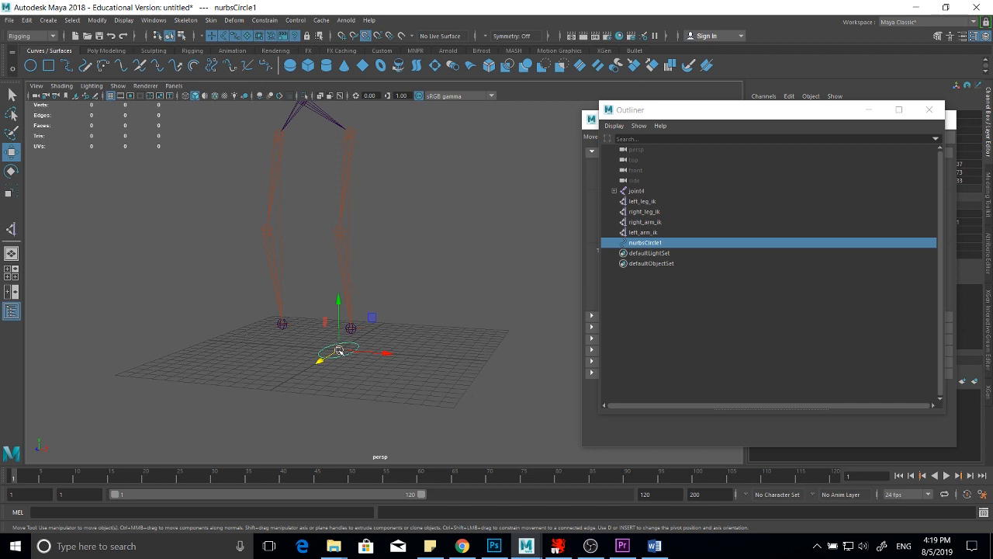
left_click_drag(339, 351, 371, 350)
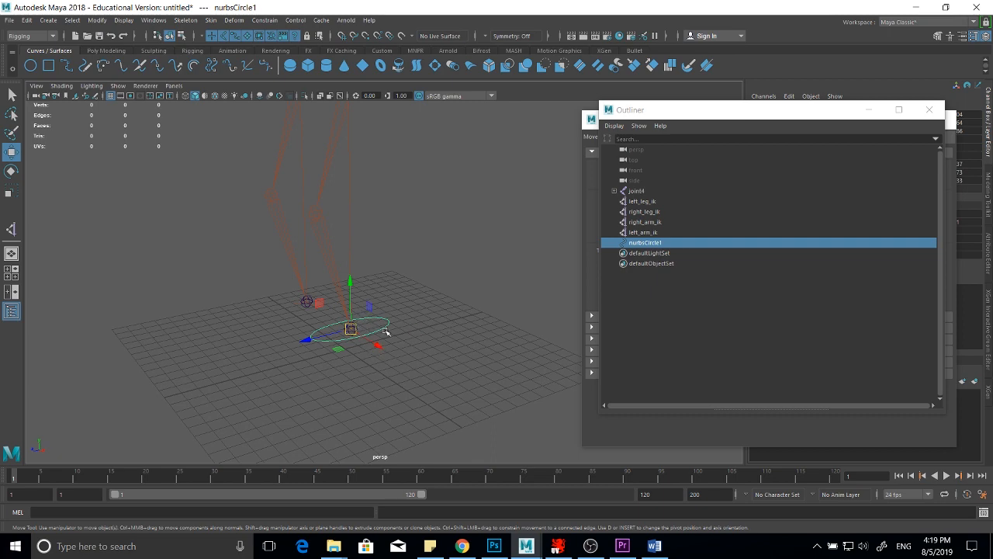
left_click_drag(387, 332, 422, 326, "alt")
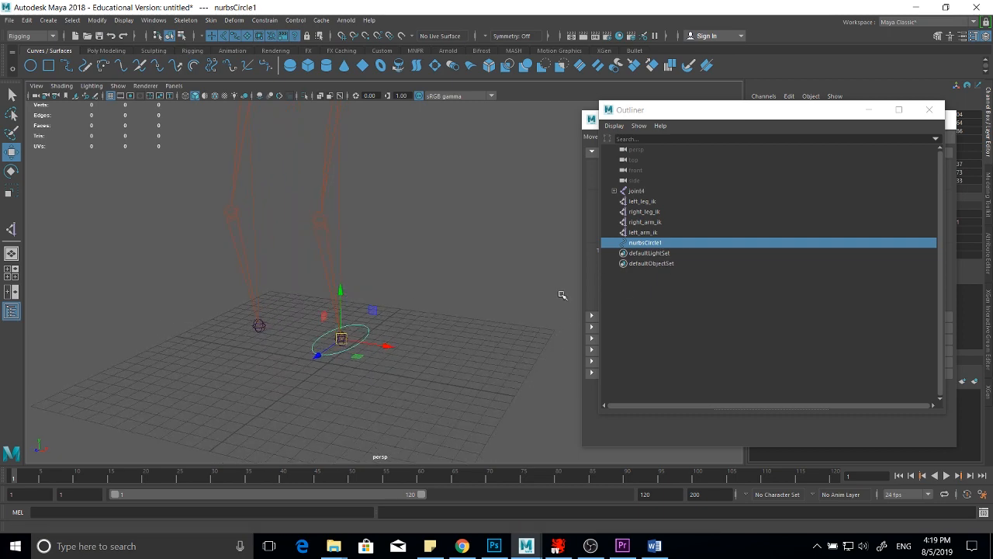
left_click_drag(506, 286, 554, 271, "alt")
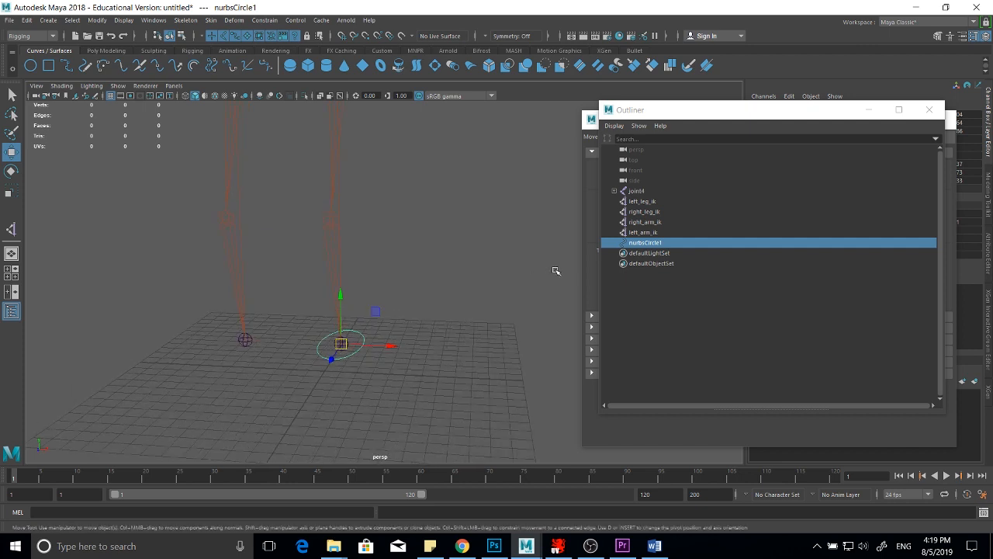
- Rename the NURBS circle at the right ankle as right_leg_controller
left_click(646, 211)
double_click(645, 243)
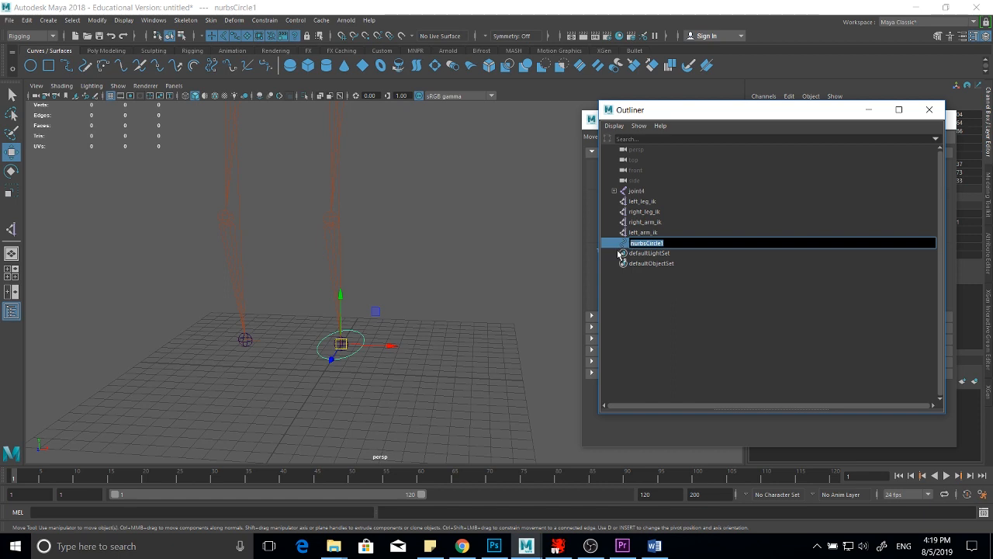
type("right_leg_co")
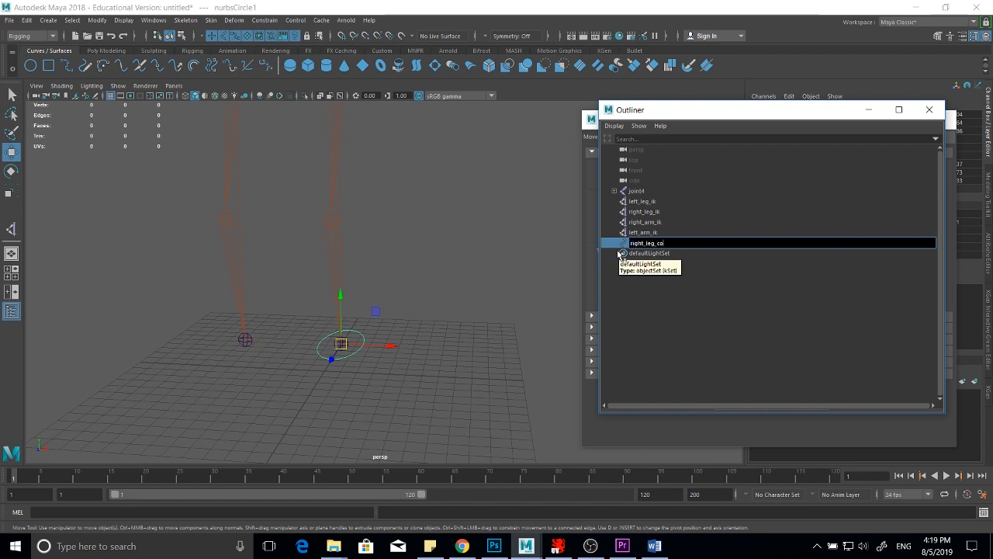
type("ntroller")
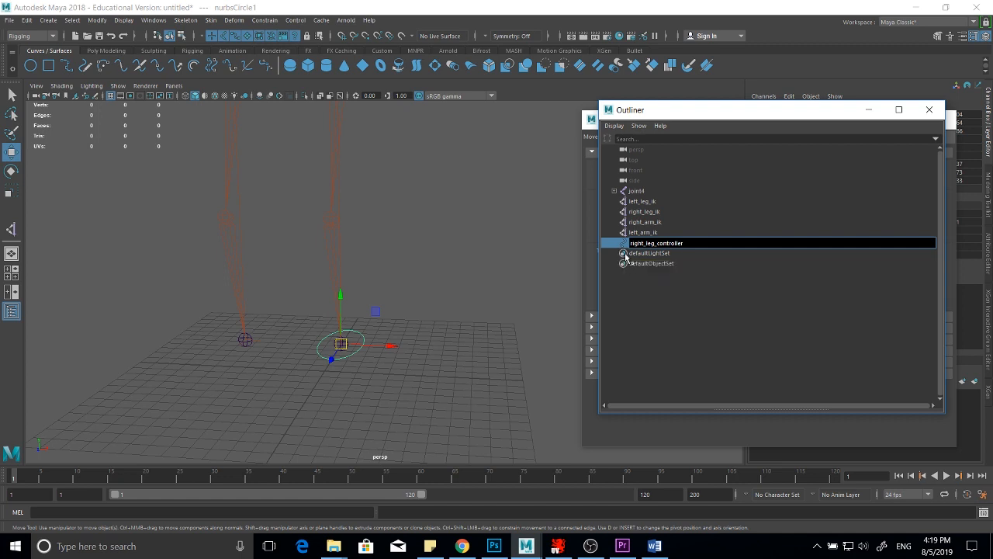
key("Return")
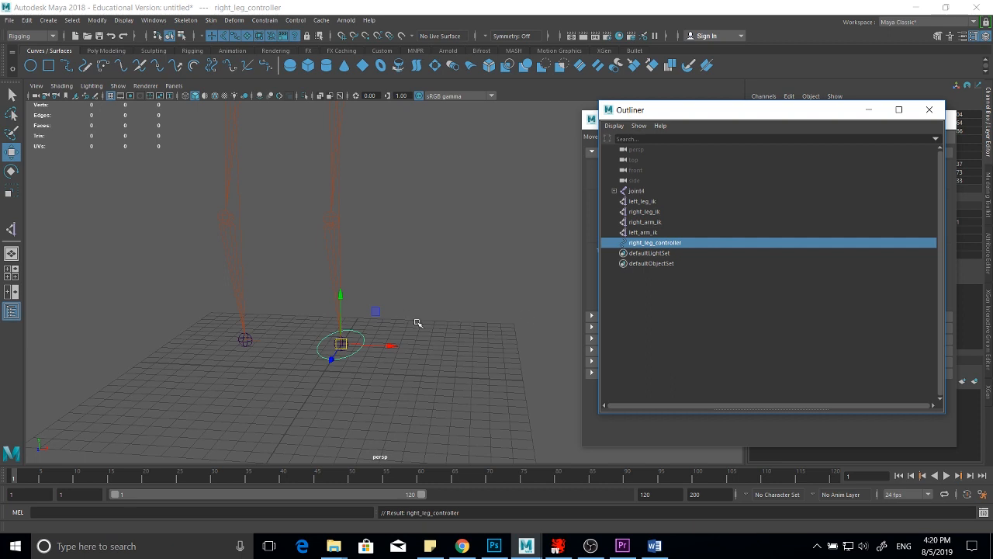
- Freeze the translate, rotate and scale transformations of right_leg_controller, and clear the floating windows away from its channel values
left_click(12, 94)
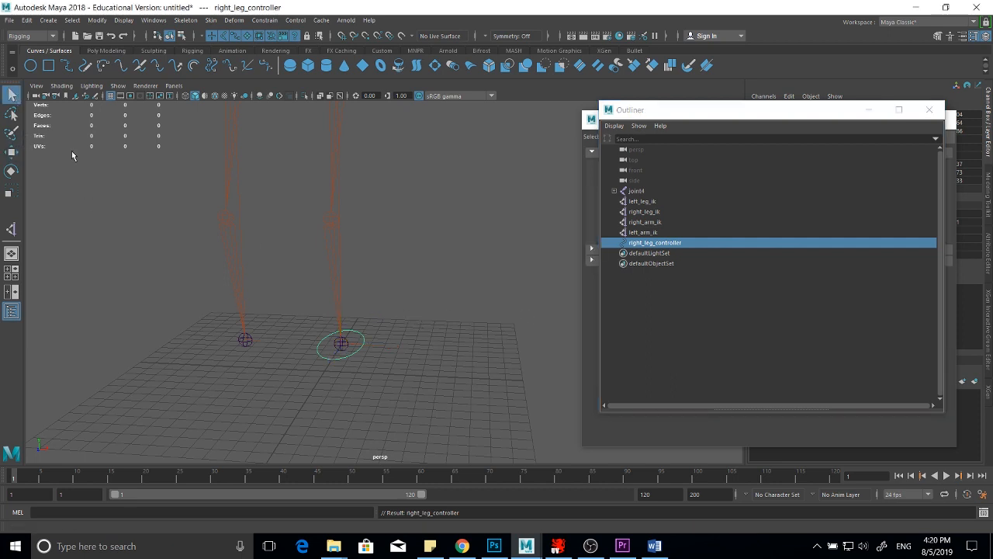
left_click(361, 335)
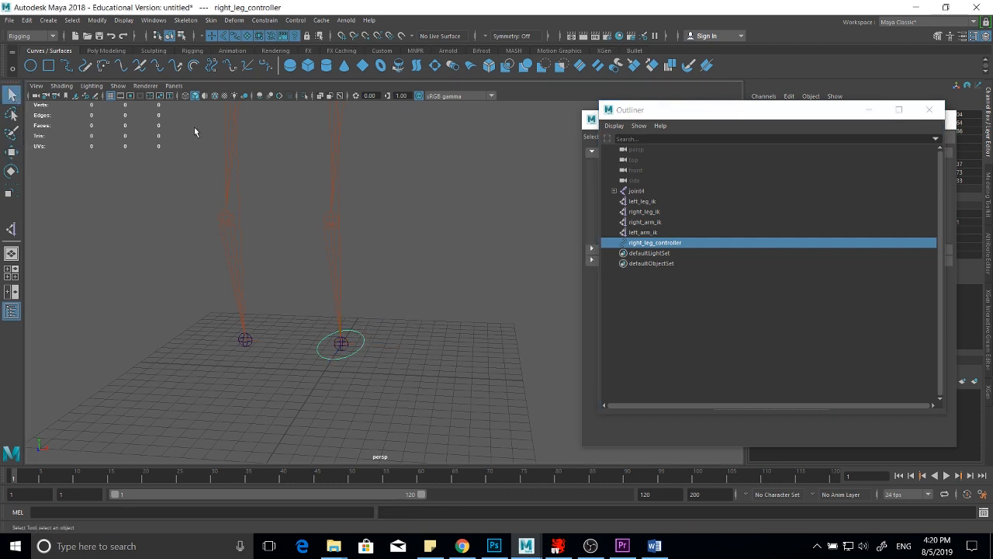
left_click(97, 20)
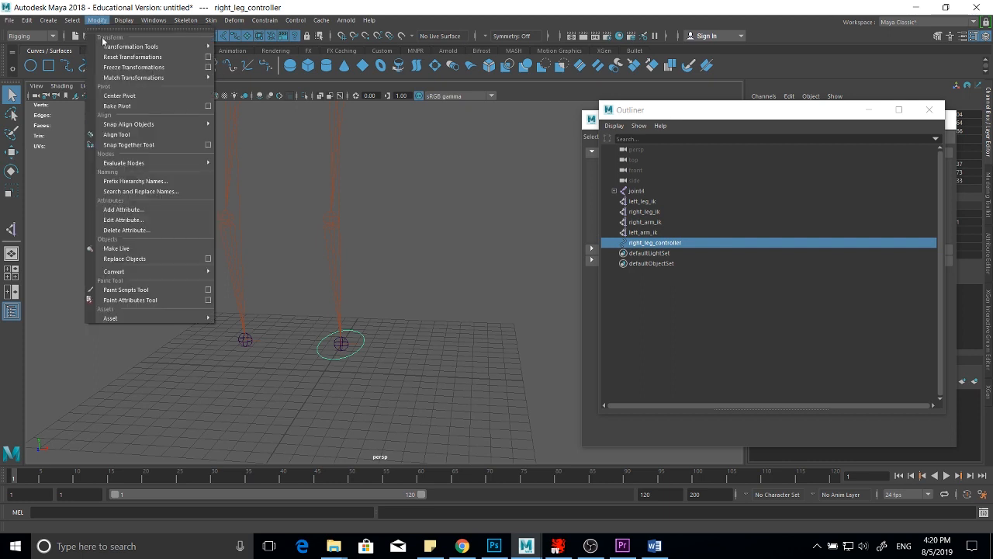
left_click(207, 68)
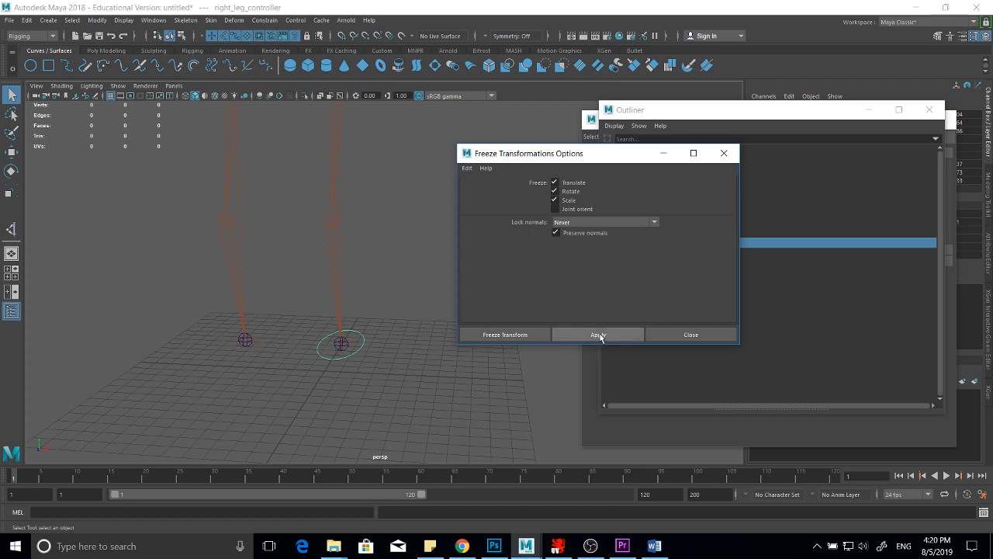
left_click(522, 341)
left_click_drag(788, 115, 666, 289)
left_click(940, 120)
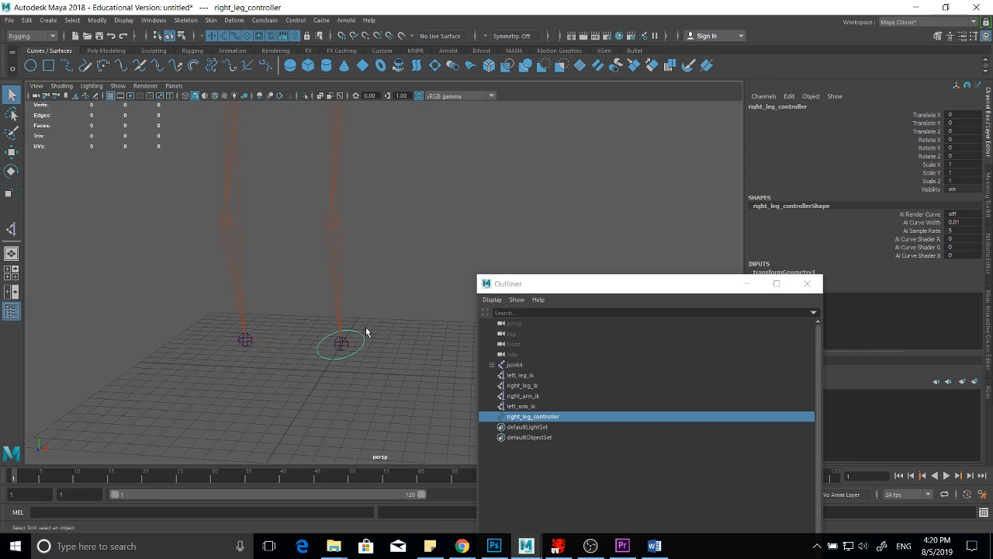
- Duplicate right_leg_controller onto the left ankle, about -6.01 in X, and freeze the copy's transformations
left_click_drag(365, 330, 357, 338)
key("ctrl+d")
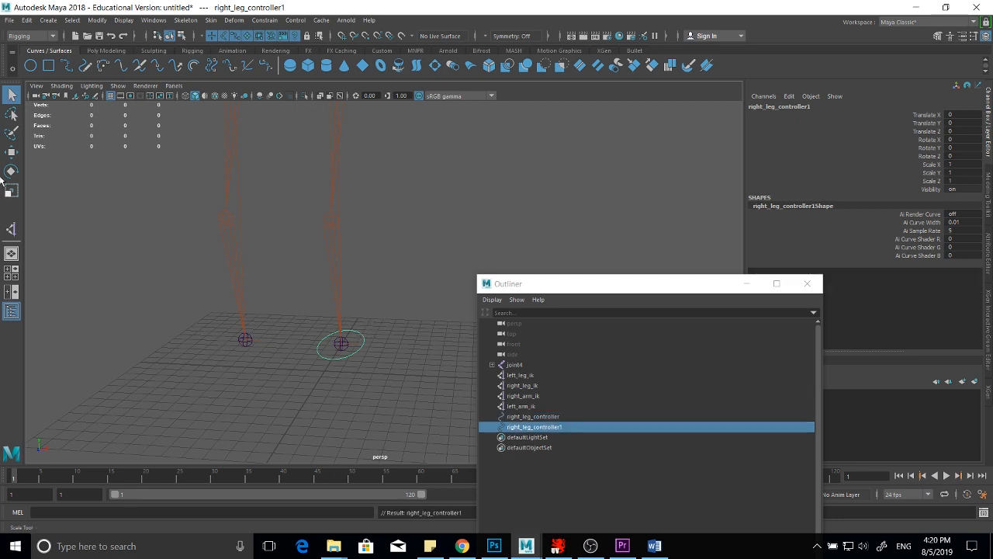
key("w")
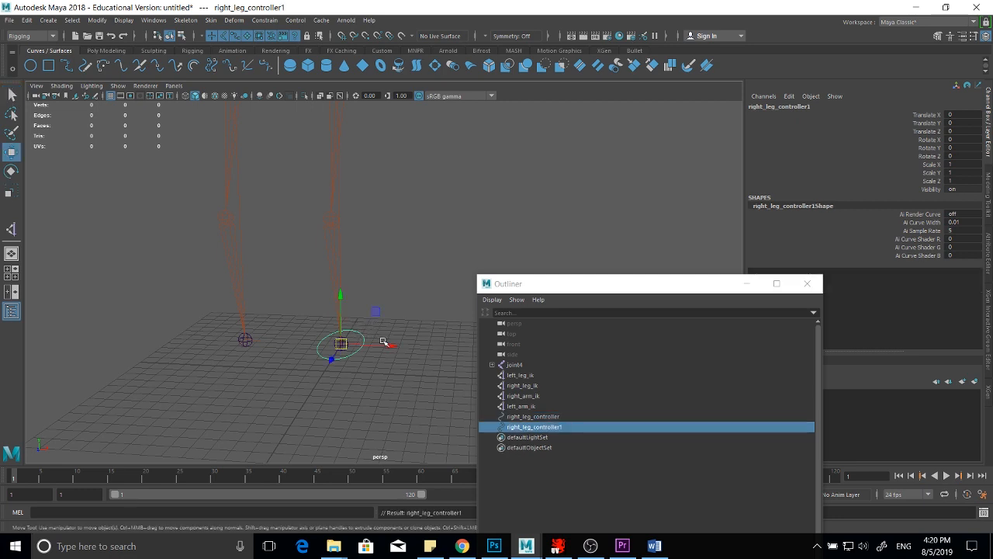
left_click_drag(392, 348, 255, 343)
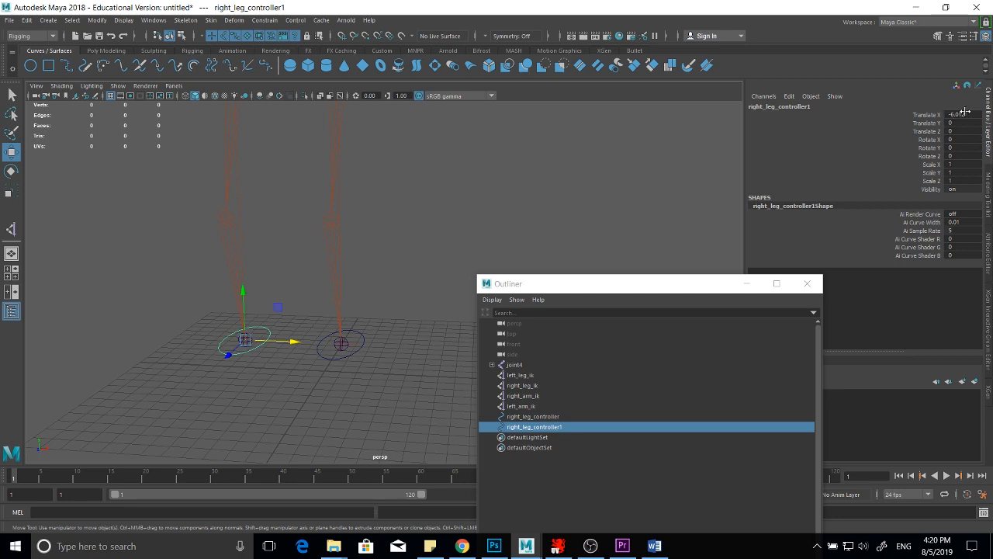
left_click(99, 22)
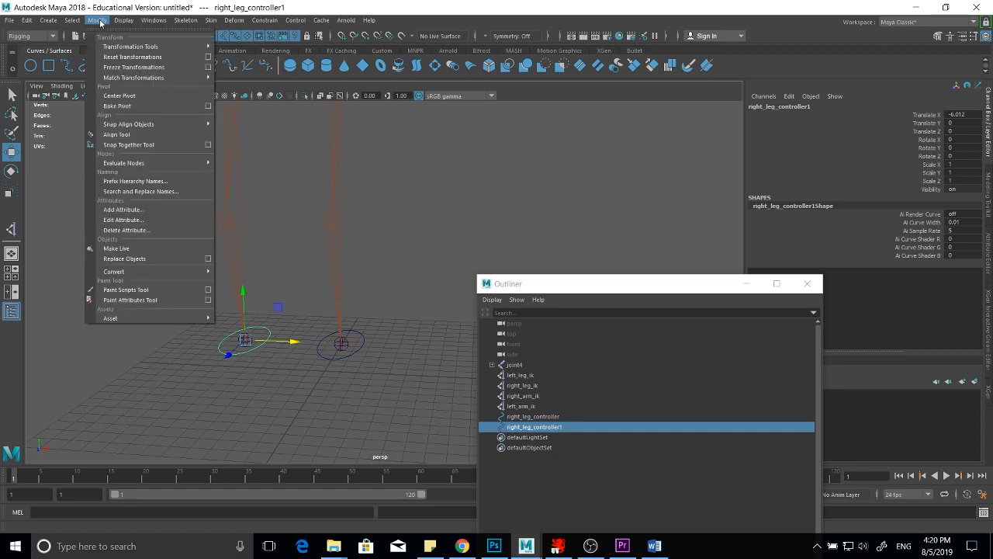
left_click(116, 68)
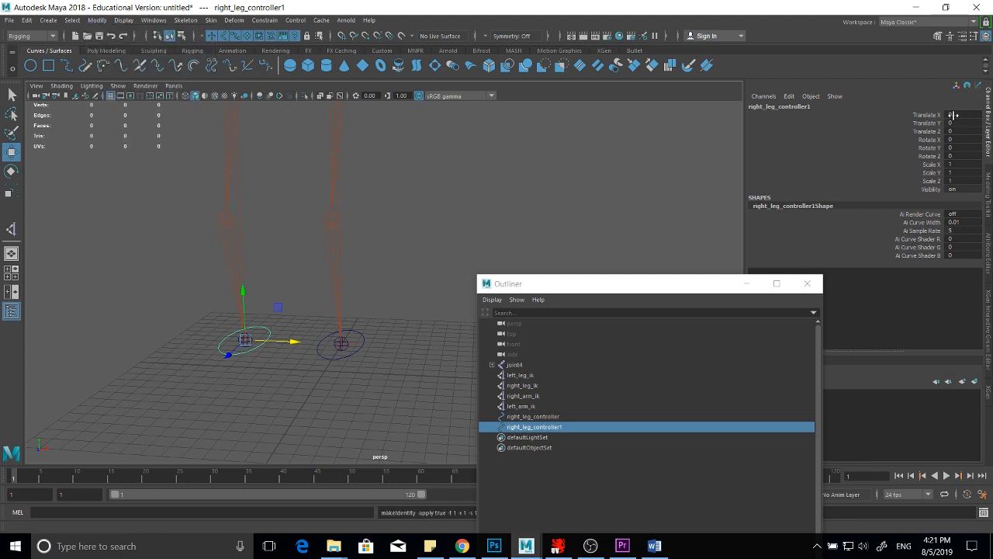
- Rename the duplicated circle at the left ankle as left_leg_controller
left_click_drag(355, 255, 470, 279, "alt")
left_click_drag(579, 286, 580, 140)
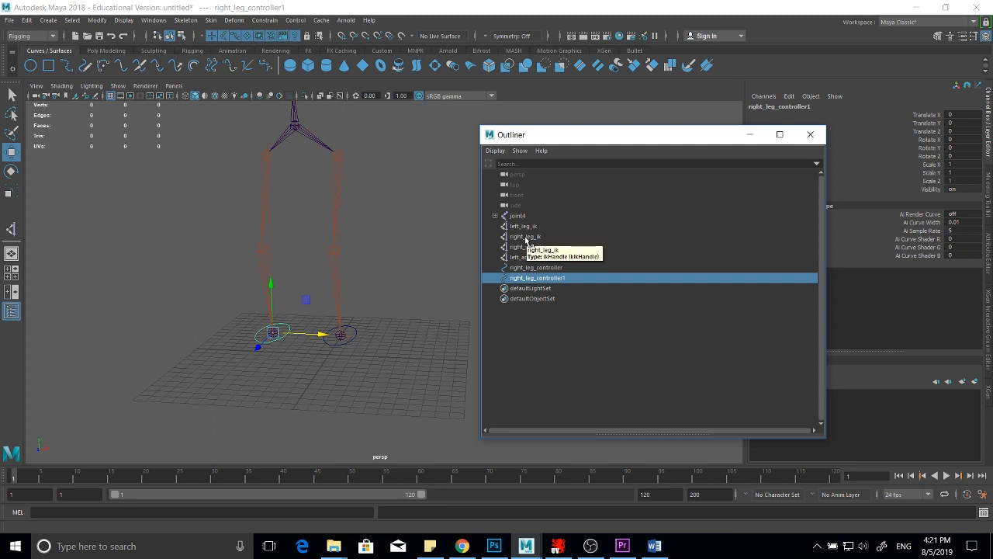
double_click(525, 279)
left_click(595, 277)
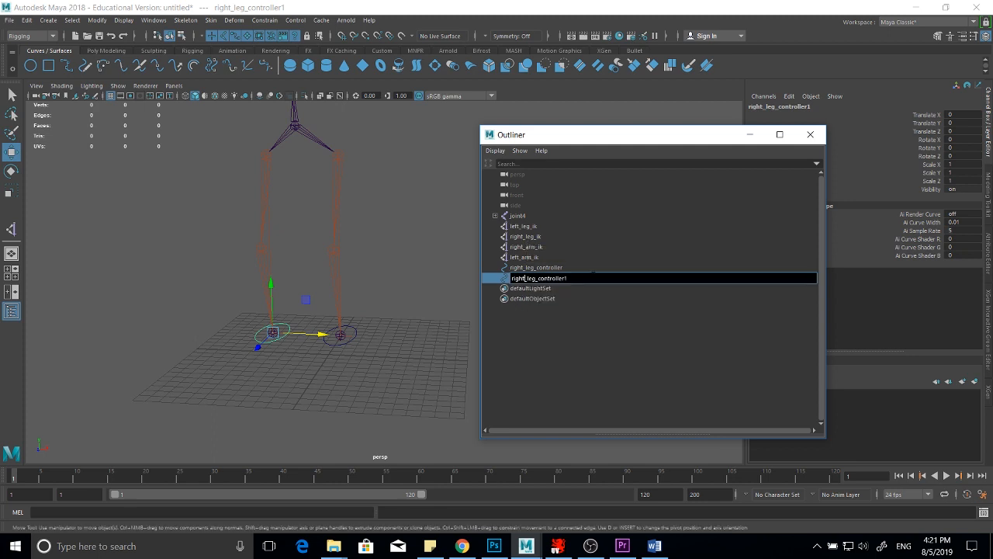
key("BackSpace")
key("BackSpace")
key("BackSpace")
key("BackSpace")
key("BackSpace")
type("left")
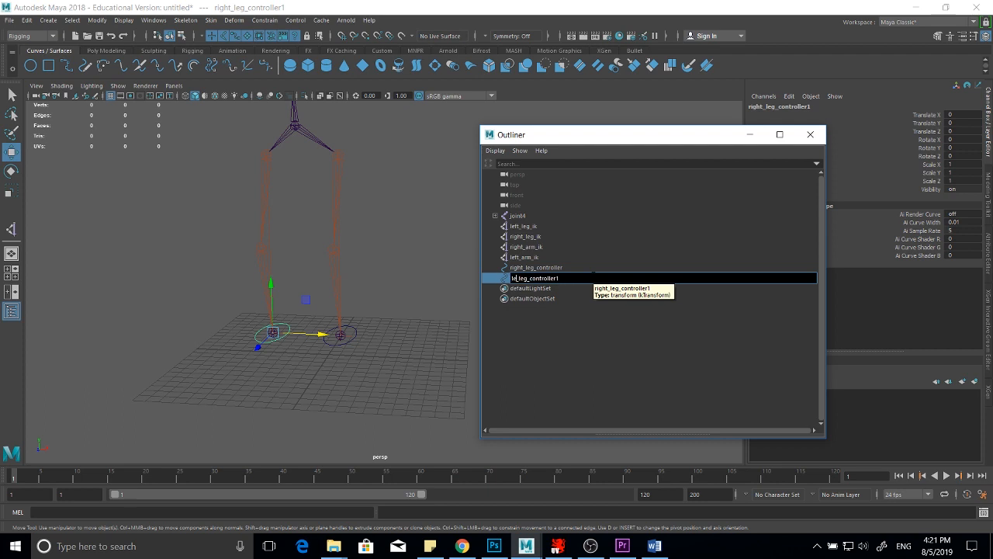
left_click(594, 277)
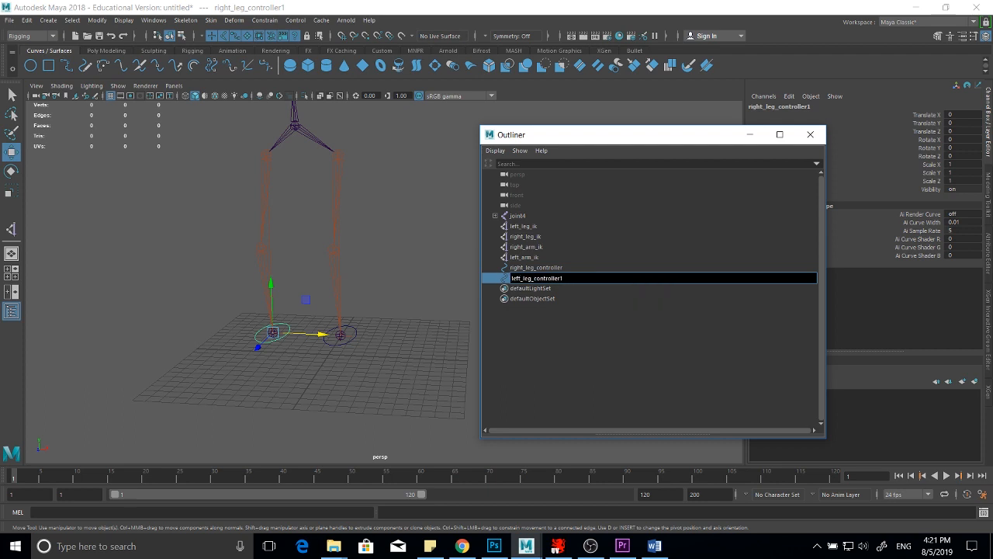
key("Return")
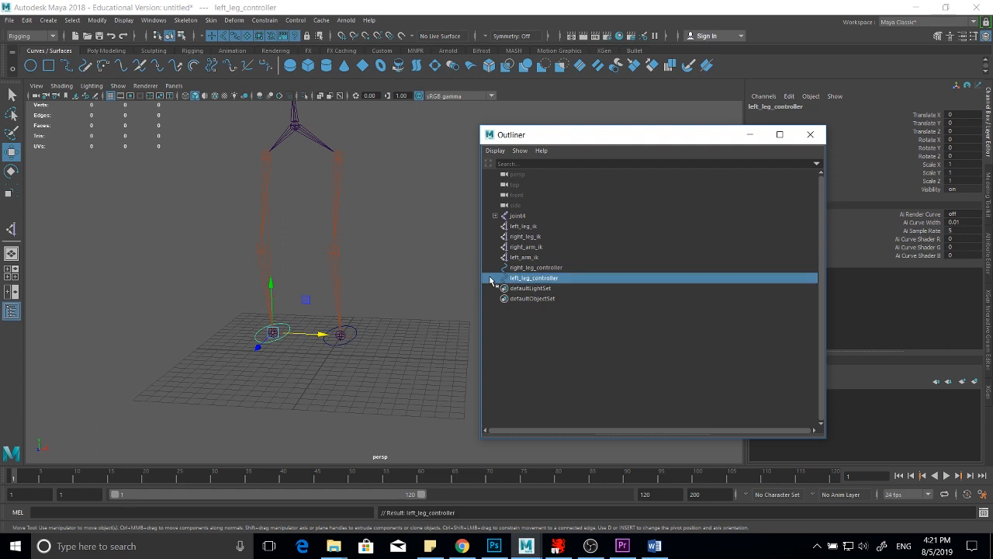
- Parent right_leg_ik under right_leg_controller and left_leg_ik under left_leg_controller
left_click(524, 239)
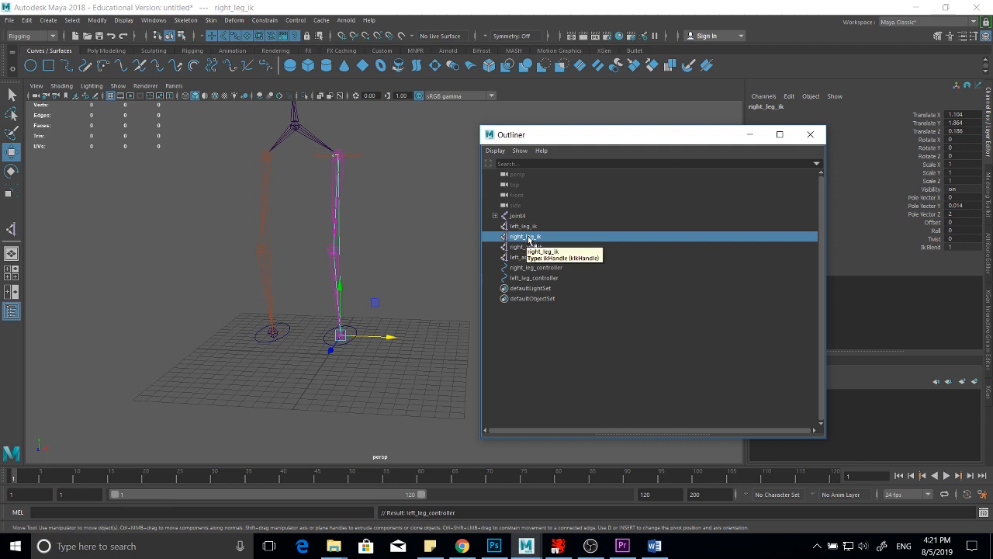
left_click_drag(529, 241, 542, 270)
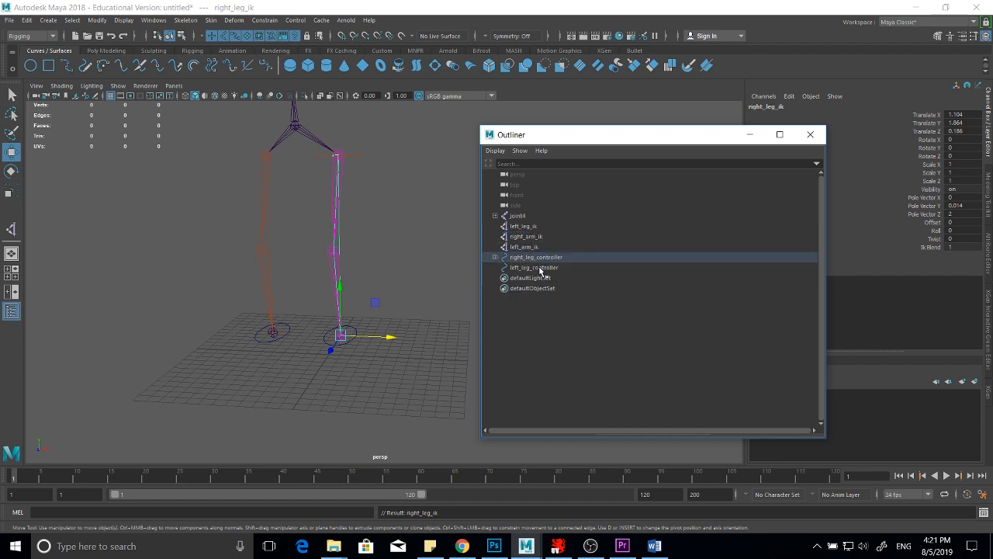
left_click(534, 227)
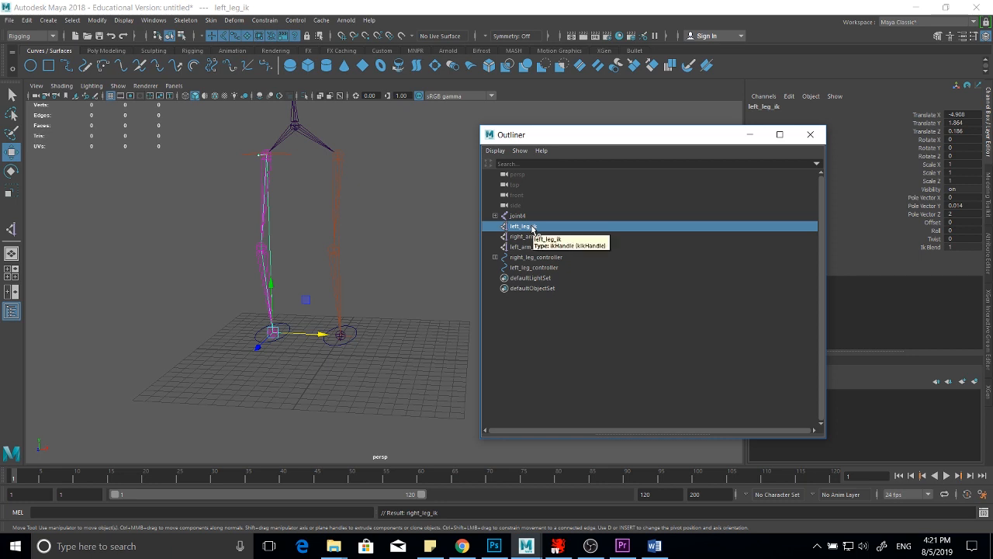
left_click_drag(533, 230, 534, 249)
left_click_drag(535, 270, 538, 272)
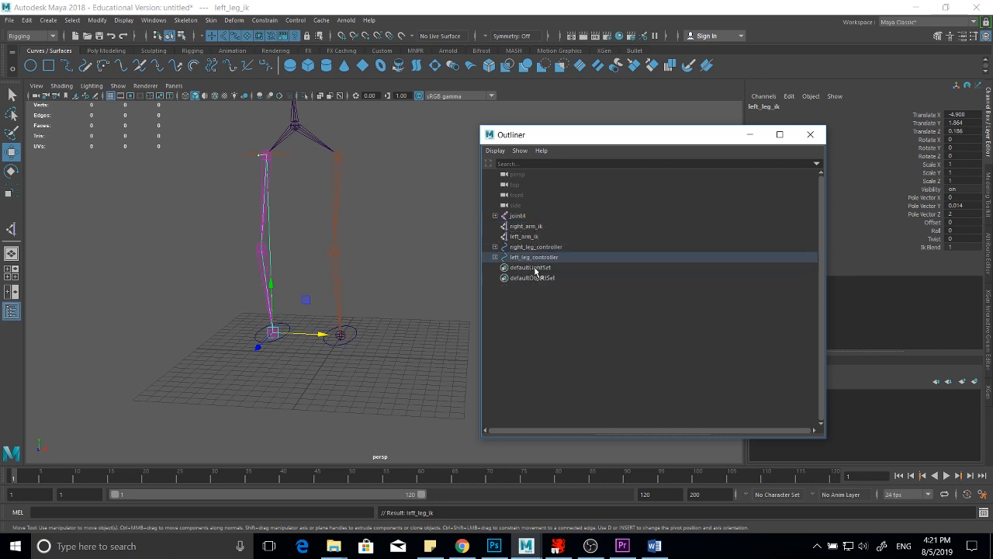
- Raise right_leg_controller about 2.63 in Y to test the leg's bend, and undo the move
left_click(354, 334)
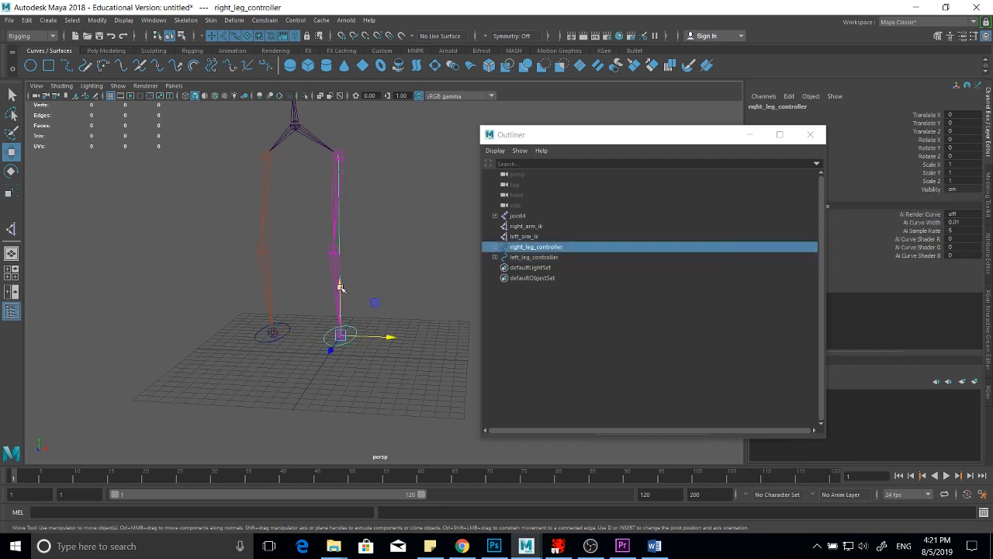
left_click_drag(340, 287, 341, 256)
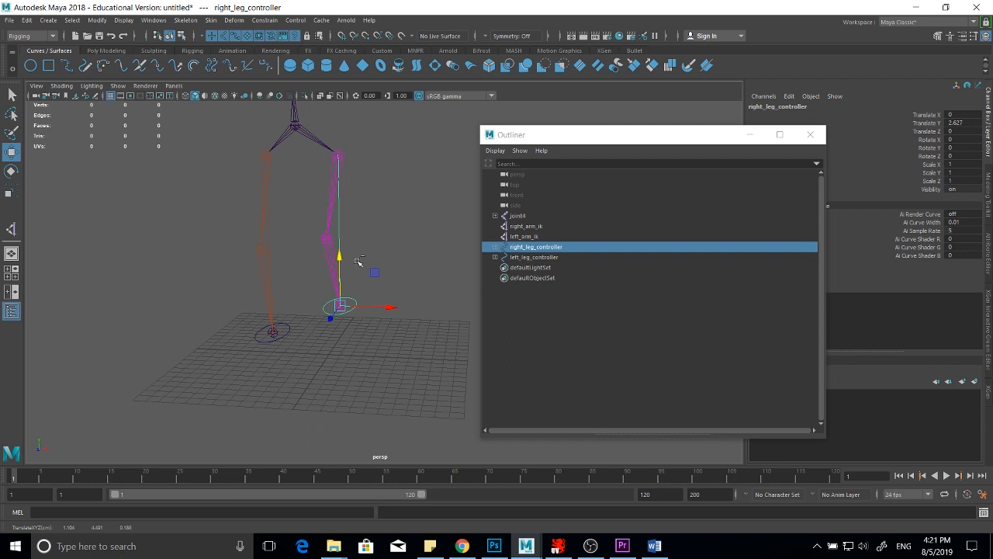
key("ctrl+z")
key("q")
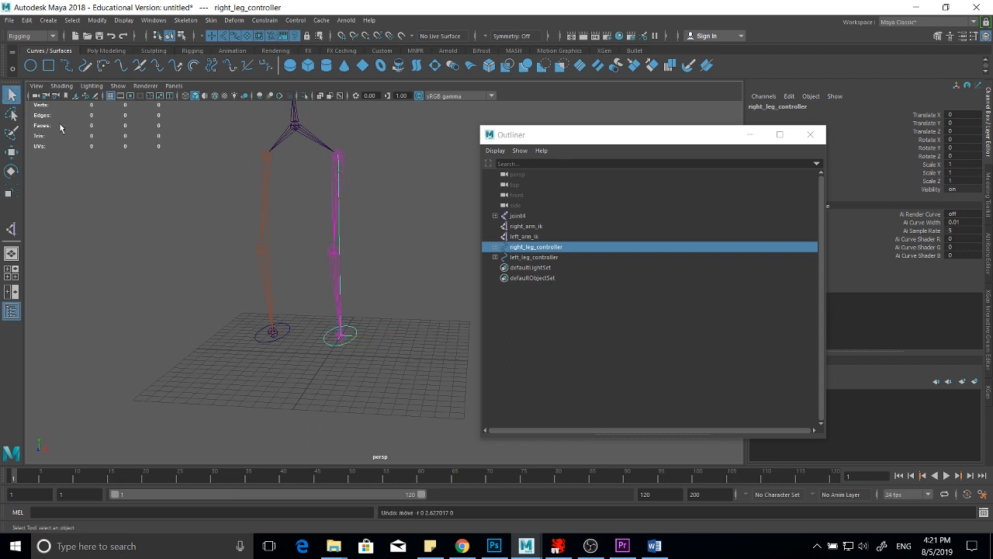
- Create a NURBS circle scaled uniformly to about 2.95 and snap it onto the right arm's wrist joint
right_click_drag(373, 267, 363, 253, "alt")
middle_click_drag(364, 253, 333, 328, "alt")
right_click_drag(333, 328, 310, 268, "alt")
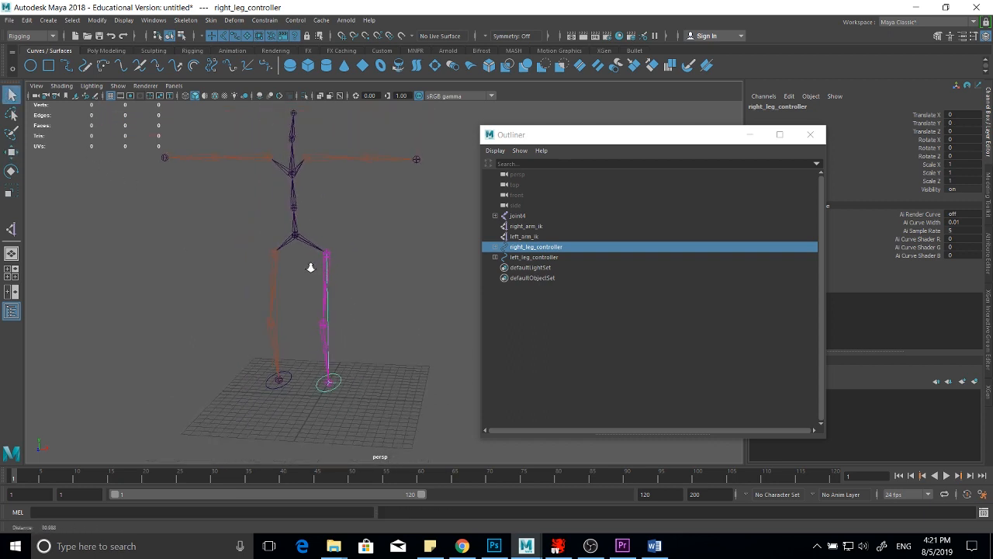
left_click(31, 65)
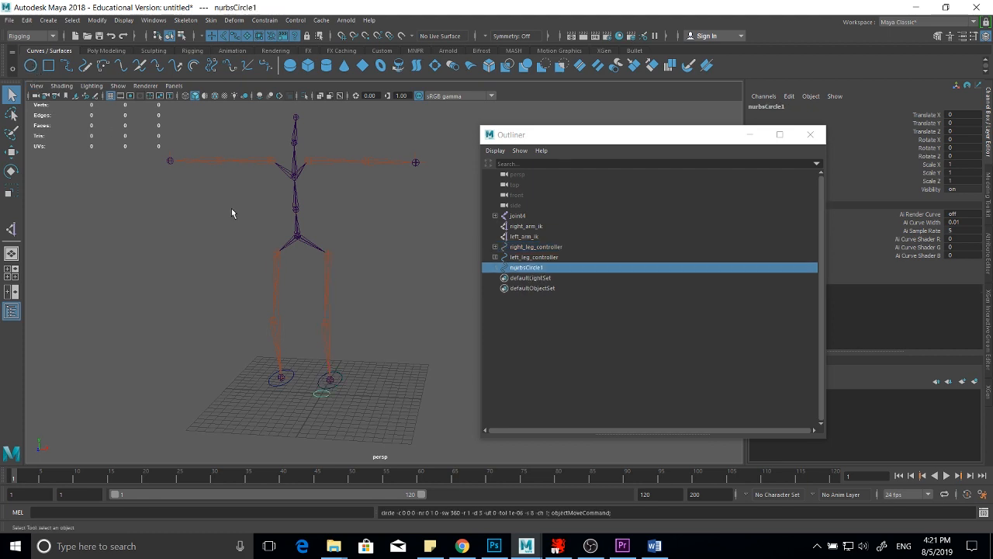
right_click_drag(389, 326, 364, 317, "alt")
middle_click_drag(364, 317, 338, 295, "alt")
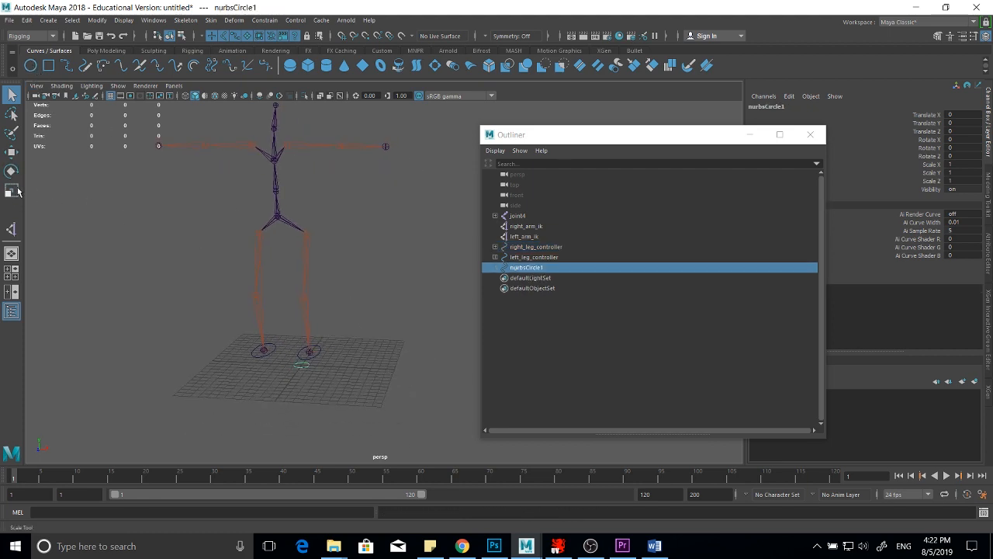
left_click(11, 190)
left_click_drag(302, 365, 386, 146)
left_click(11, 152)
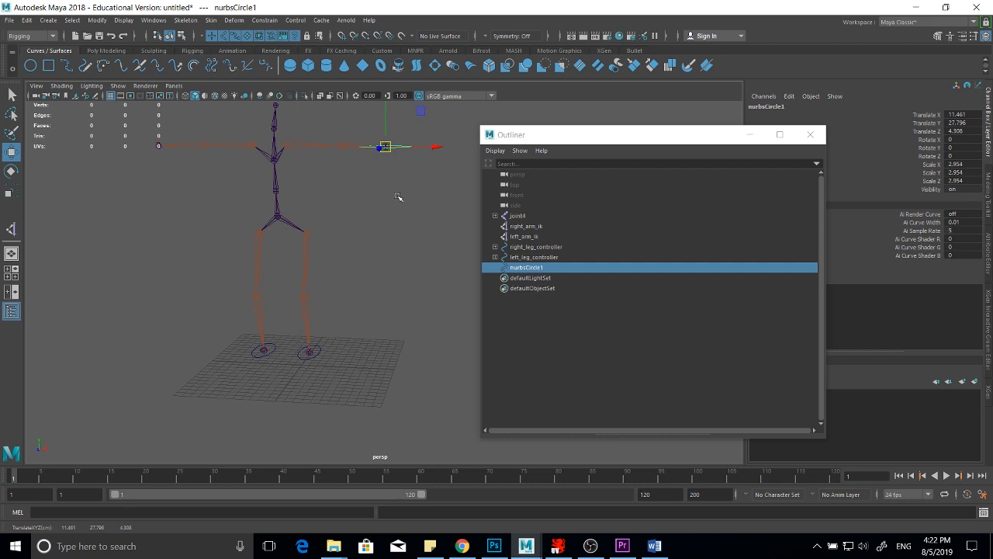
- Rotate the wrist circle to 90 degrees in Z so it stands upright around the arm
middle_click_drag(398, 198, 364, 249, "alt")
left_click(11, 171)
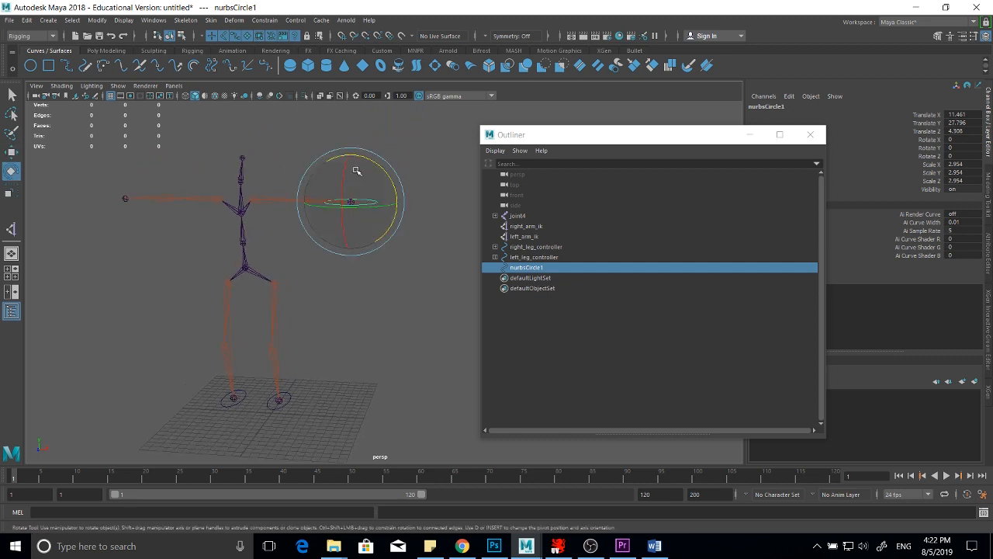
left_click_drag(372, 164, 340, 190)
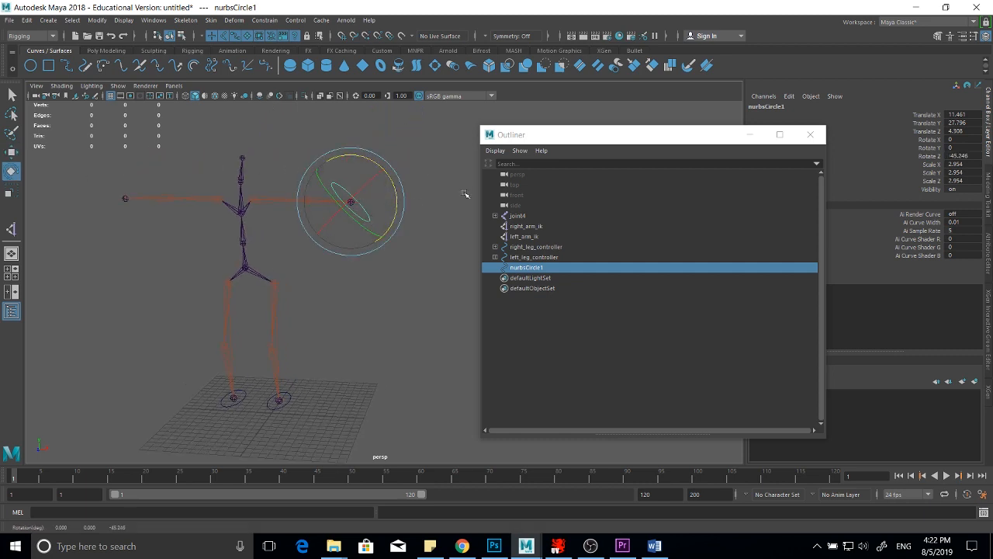
double_click(971, 156)
type("90")
key("Return")
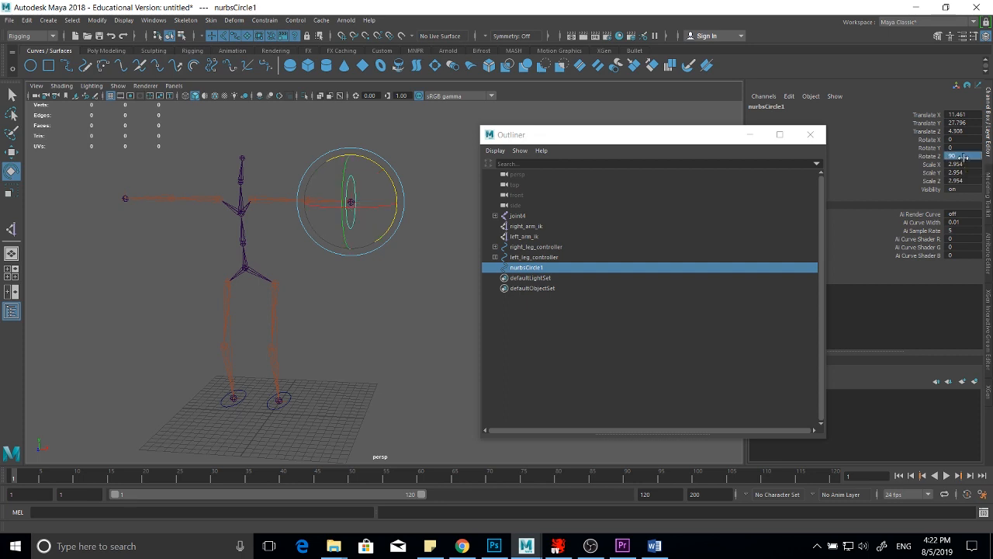
- Rename the right wrist circle to right_arm_controller and freeze its transformations
left_click(12, 95)
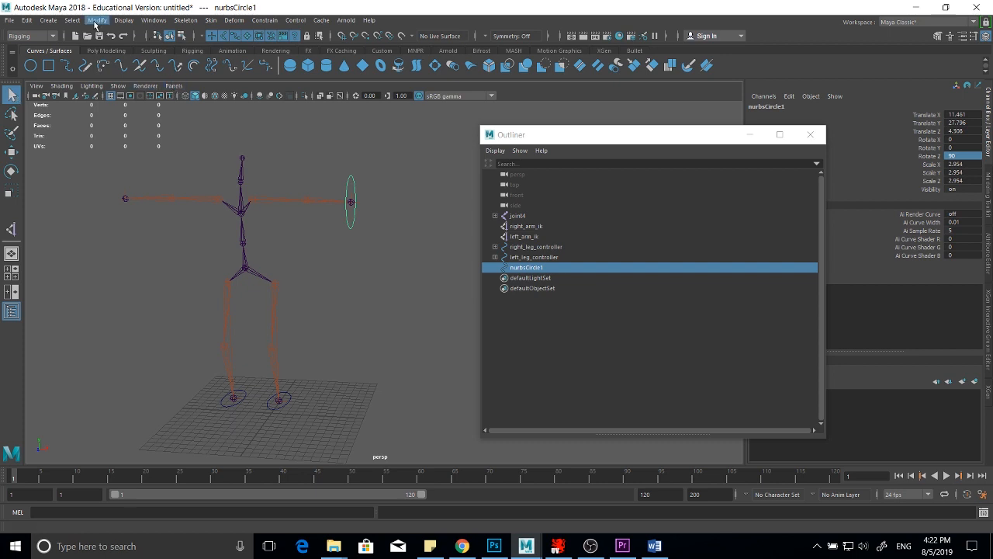
double_click(532, 269)
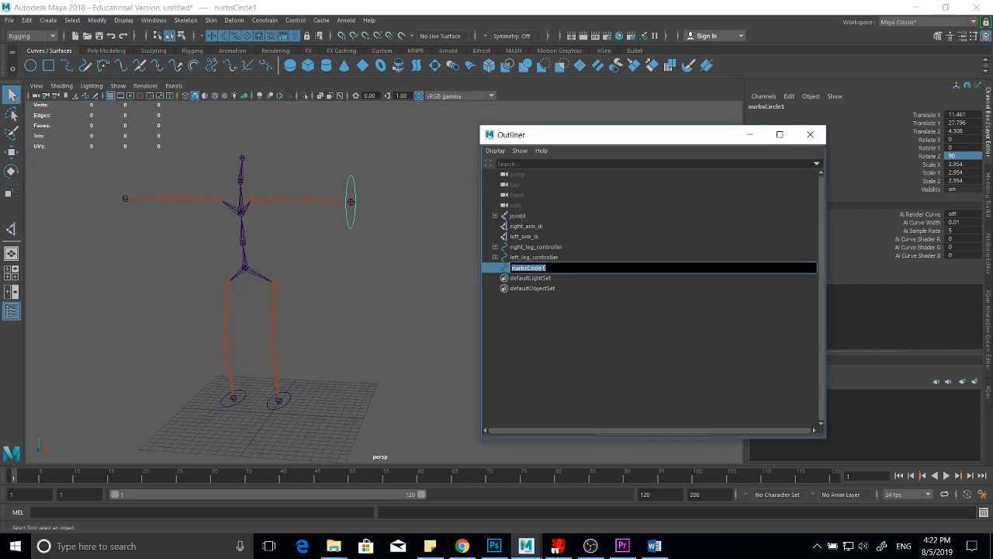
type("right_arm_controller")
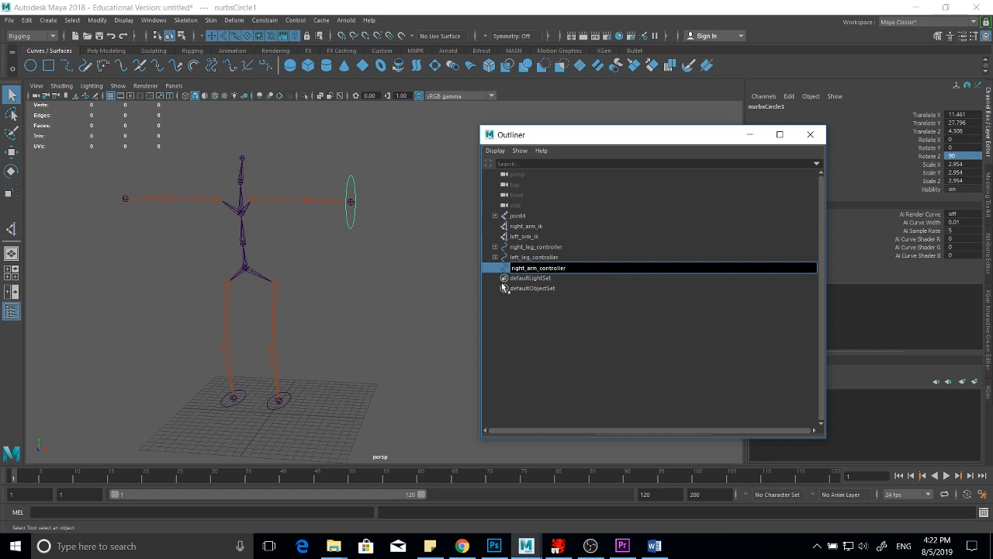
key("Return")
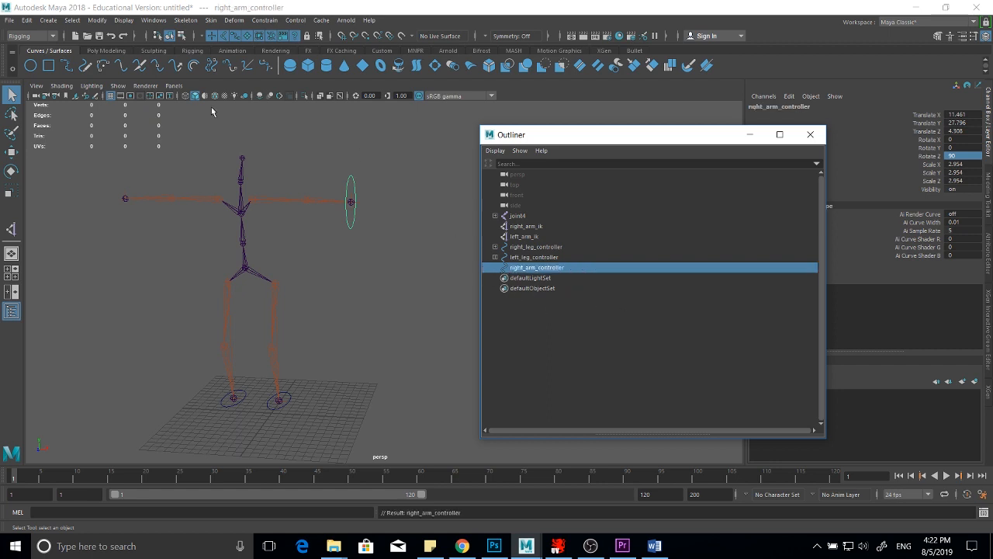
left_click(95, 20)
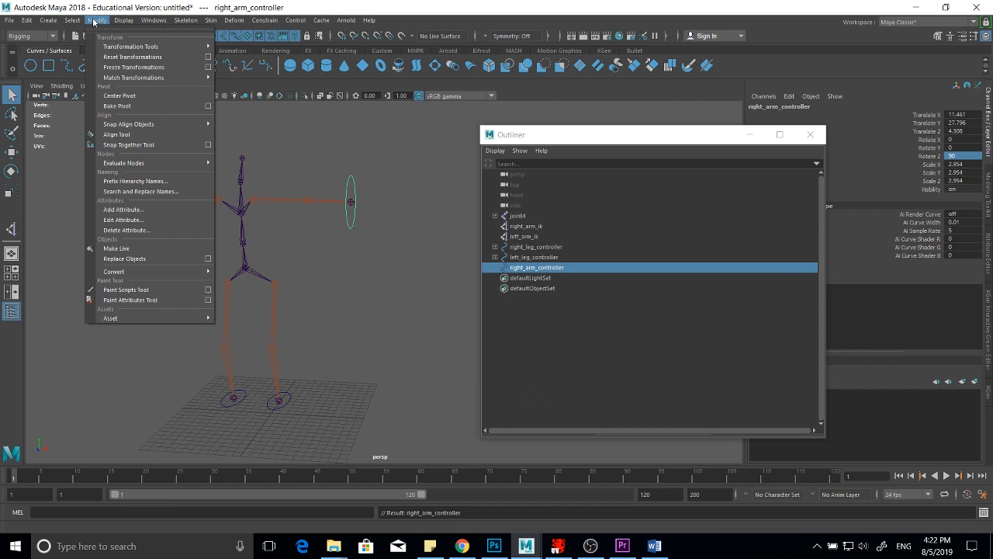
left_click(124, 68)
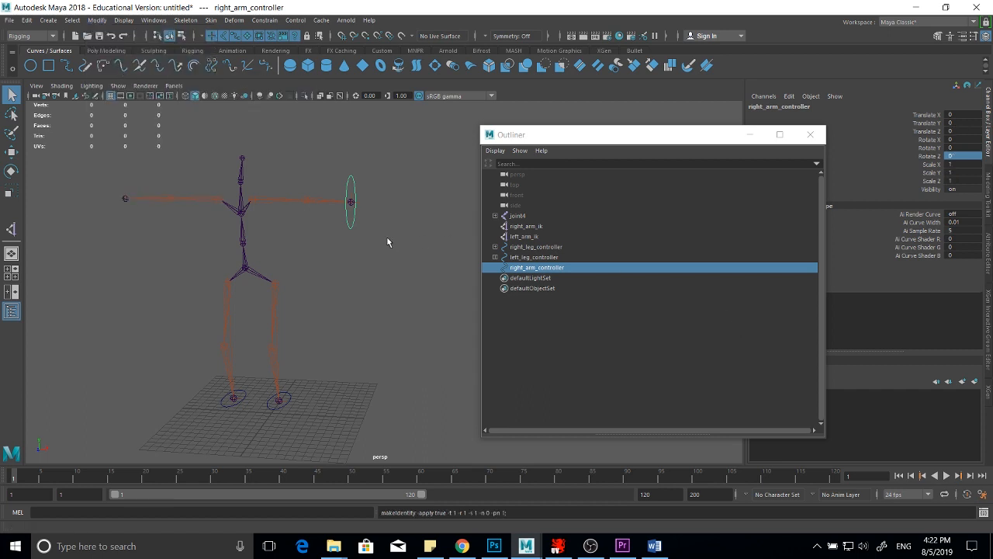
- Duplicate right_arm_controller and move the copy along X about -26.73, snapping it to the left arm's wrist joint
key("ctrl+d")
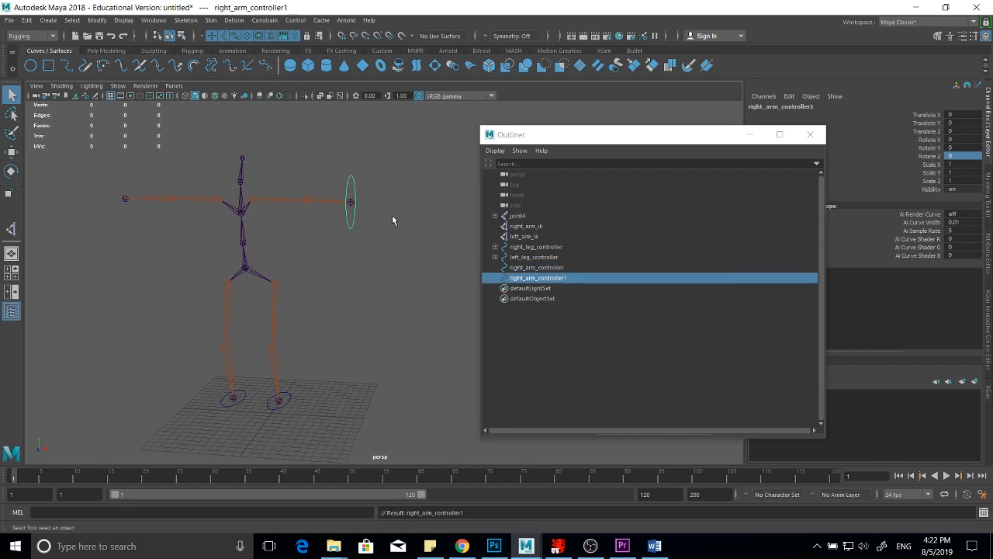
left_click(11, 153)
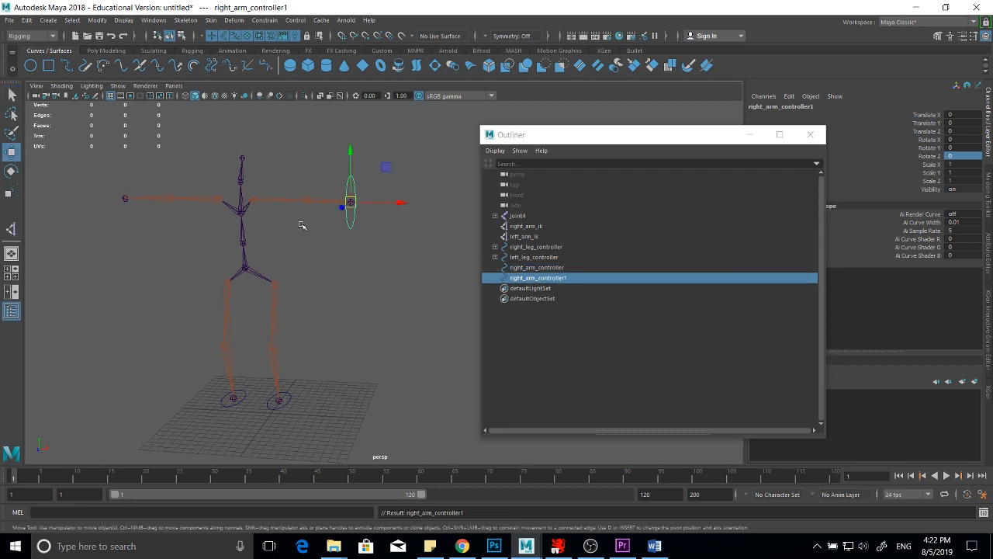
left_click_drag(392, 203, 117, 184)
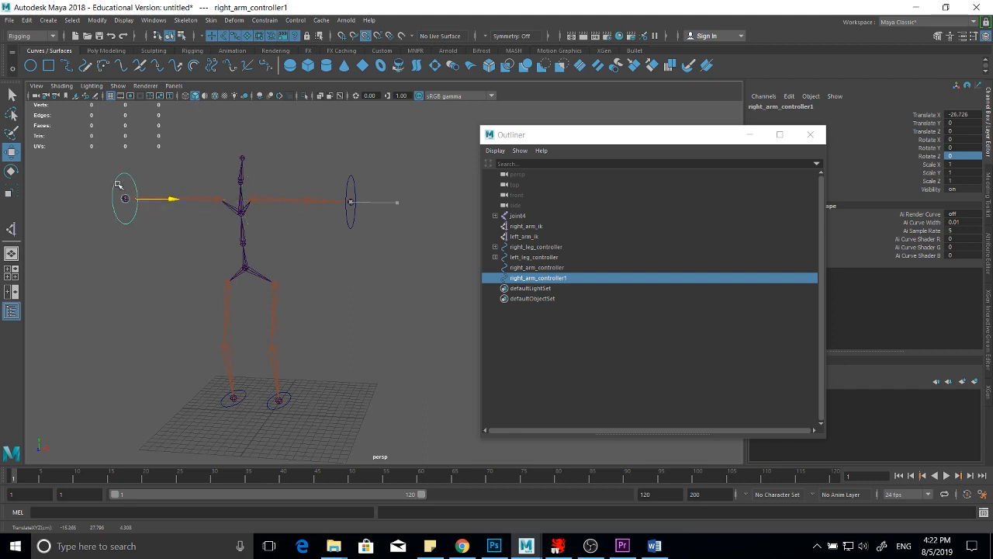
- Rename the duplicated wrist circle to left_arm_controller and freeze its transformations
double_click(531, 281)
left_click(525, 277)
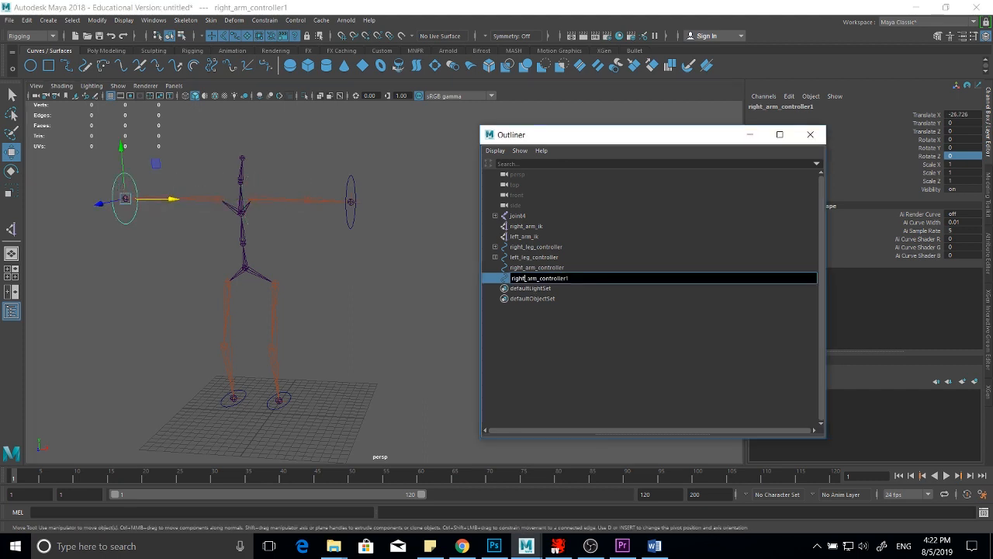
key("BackSpace")
key("BackSpace")
key("BackSpace")
key("BackSpace")
key("BackSpace")
type("left")
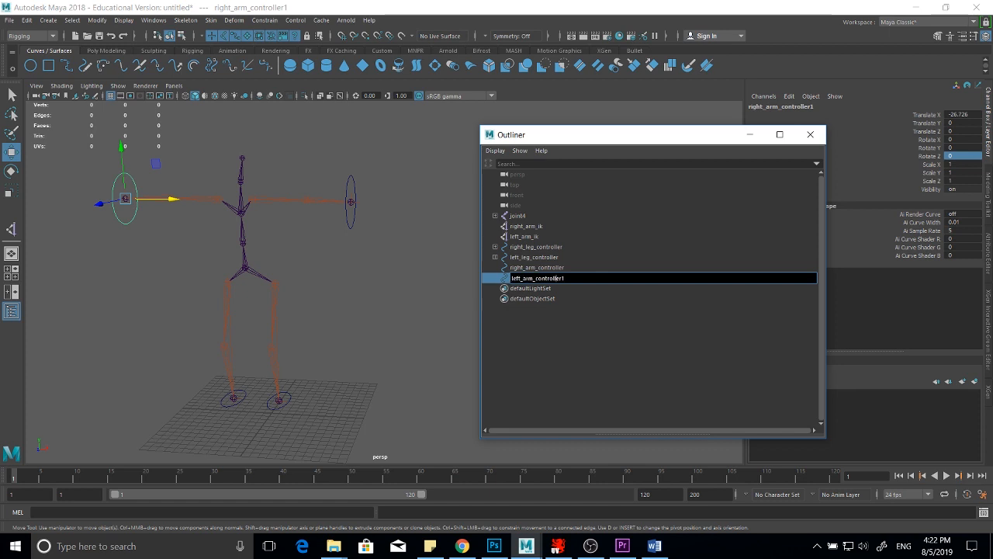
key("Return")
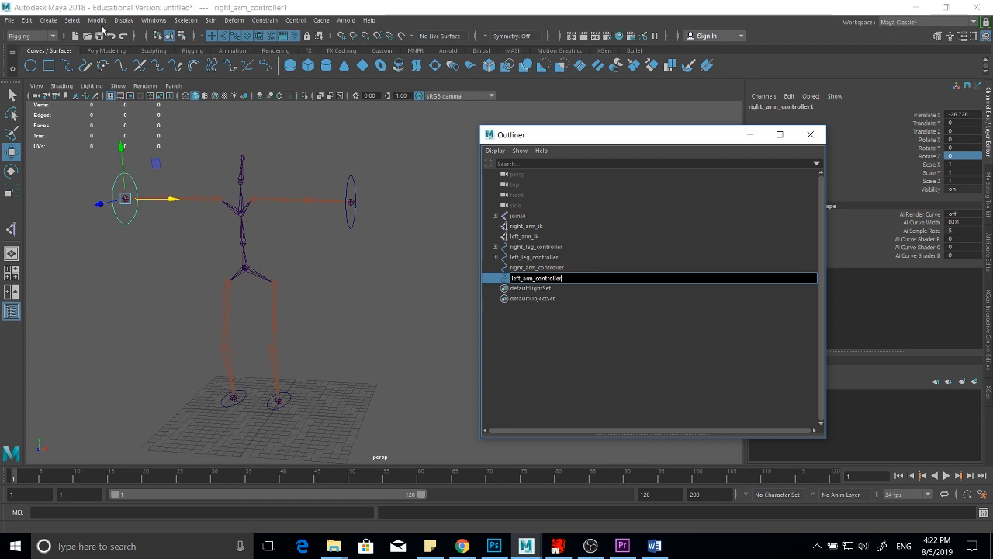
left_click(103, 21)
left_click(130, 67)
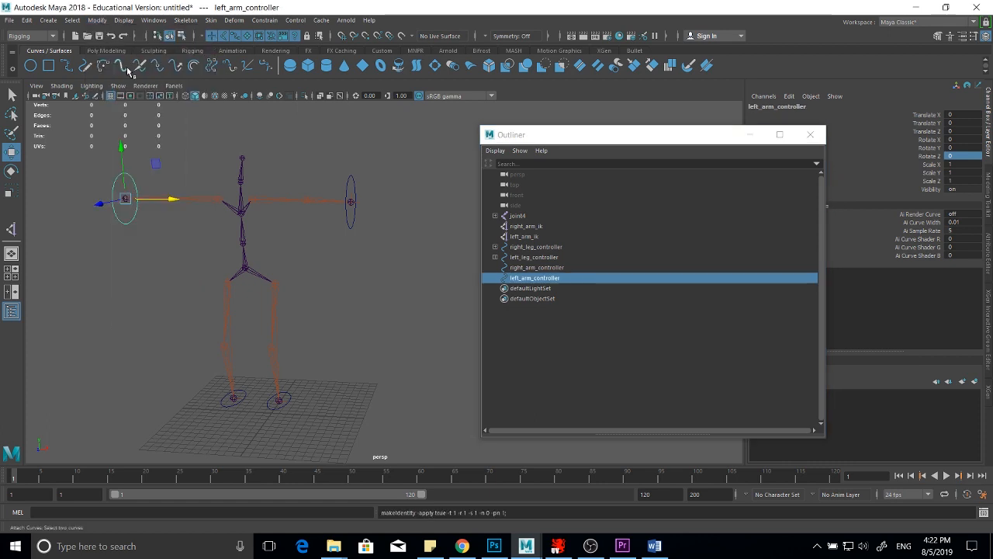
- Parent right_arm_ik under right_arm_controller and left_arm_ik under left_arm_controller
left_click(13, 94)
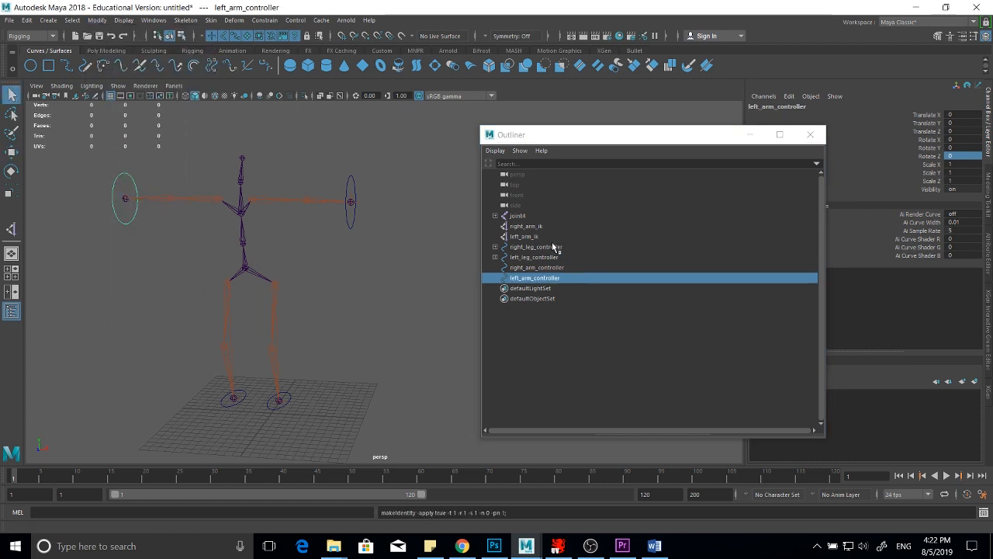
left_click(534, 228)
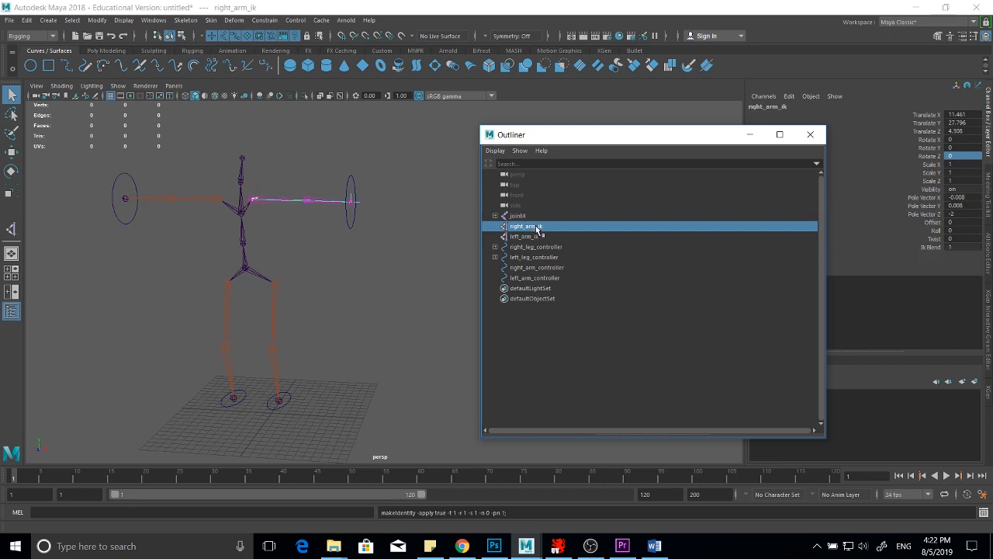
middle_click_drag(537, 229, 539, 268)
left_click(528, 227)
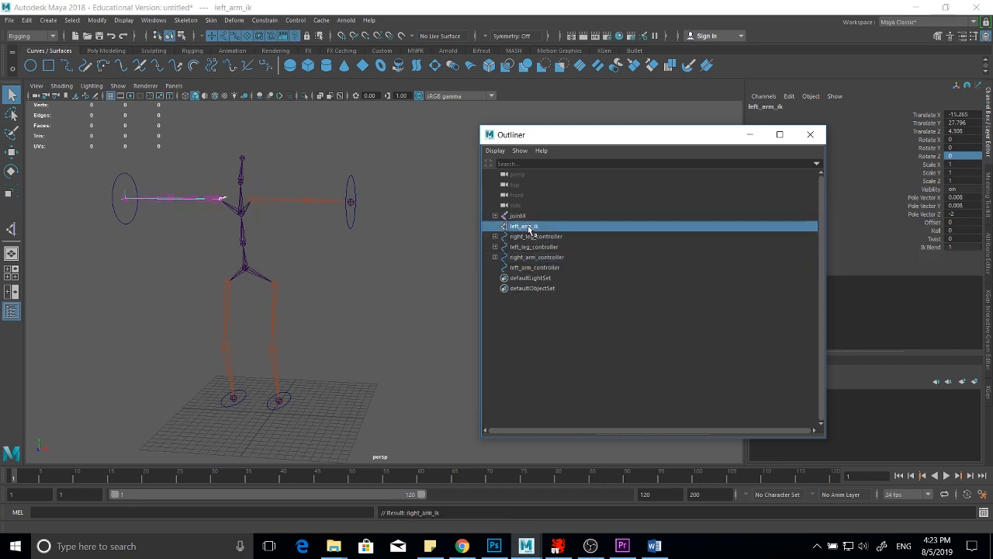
middle_click_drag(530, 229, 531, 267)
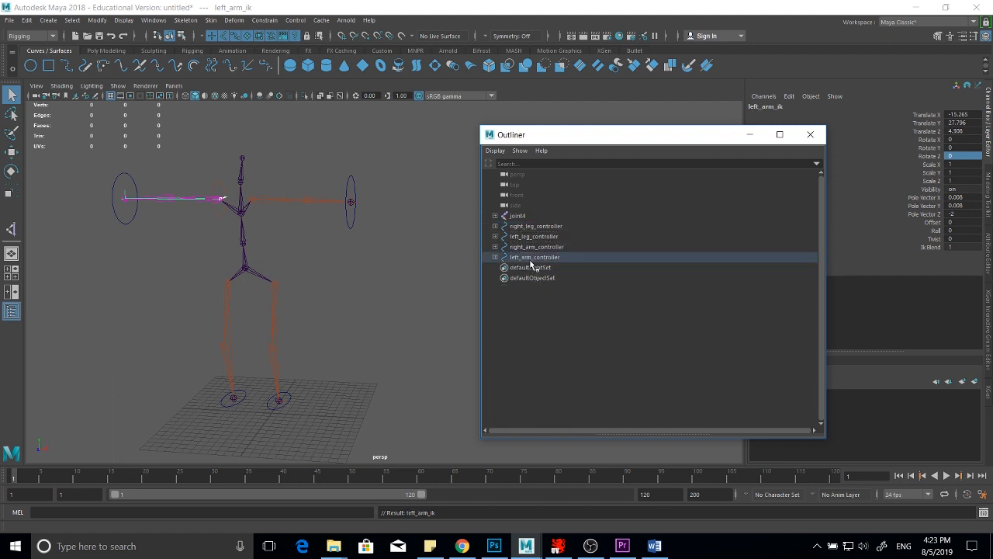
- Move right_arm_controller about -2.5 in X to test the arm's bend, and reset its Translate X to 0
left_click(350, 178)
key("w")
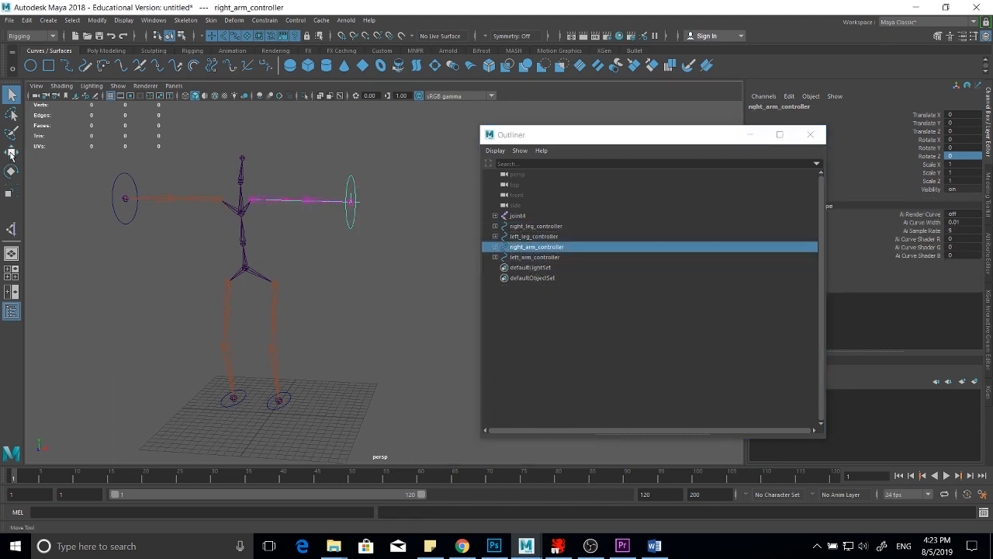
left_click_drag(399, 204, 372, 204)
mouse_move(369, 259)
left_mouse_down("alt")
mouse_move(360, 294)
mouse_move(390, 278)
mouse_move(366, 279)
mouse_move(375, 276)
left_mouse_up("alt")
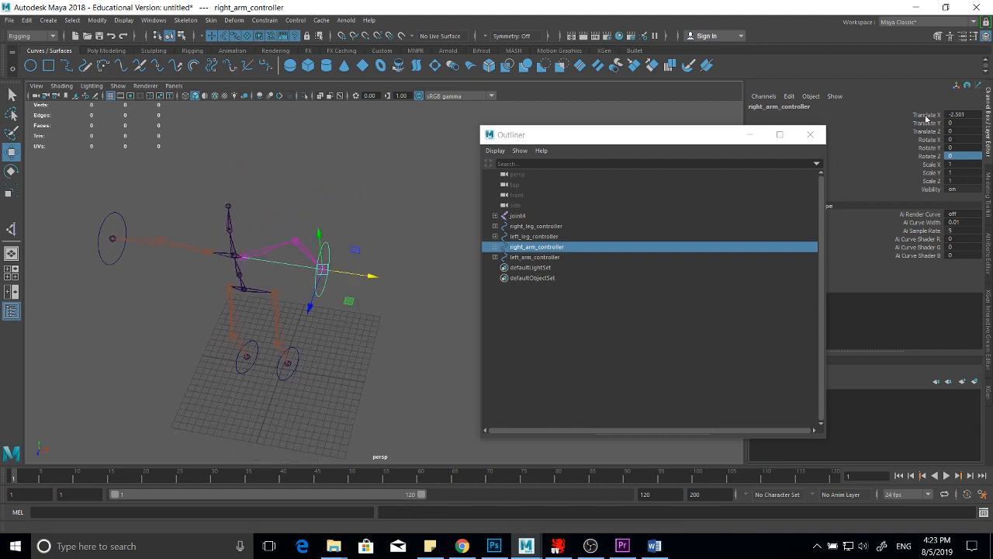
double_click(966, 114)
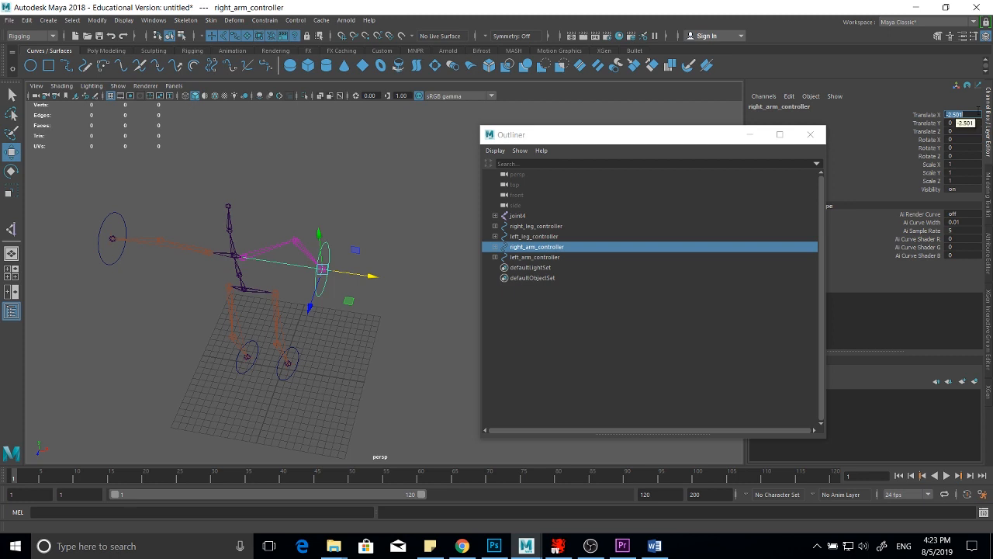
type("0")
key("Return")
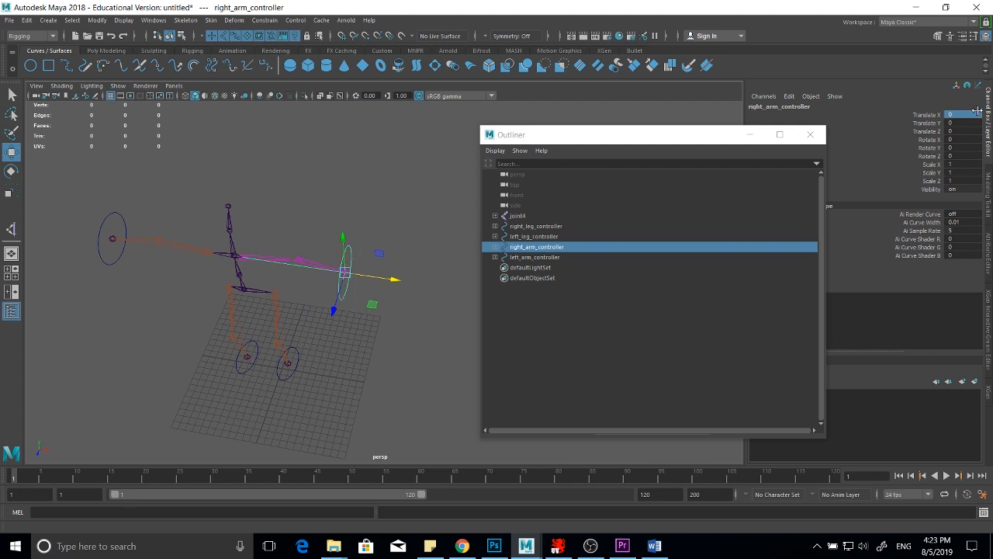
left_click(12, 94)
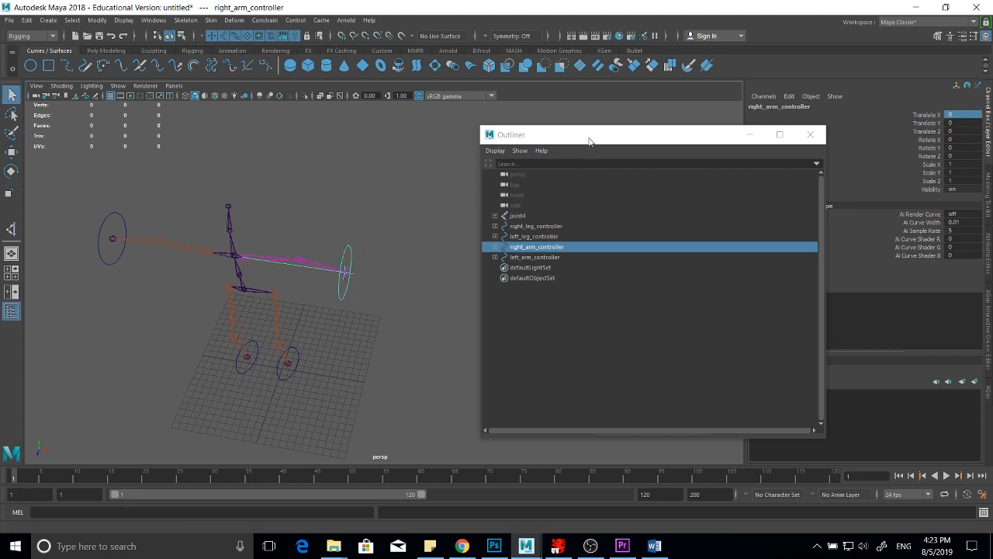
- Create a NURBS circle scaled uniformly to about 8.87 and position it around both feet at about -1.77, 1.86, 0.19
left_click_drag(590, 134, 705, 140)
mouse_move(363, 326)
left_mouse_down("alt")
mouse_move(388, 301)
mouse_move(391, 339)
mouse_move(334, 332)
mouse_move(370, 287)
left_mouse_up("alt")
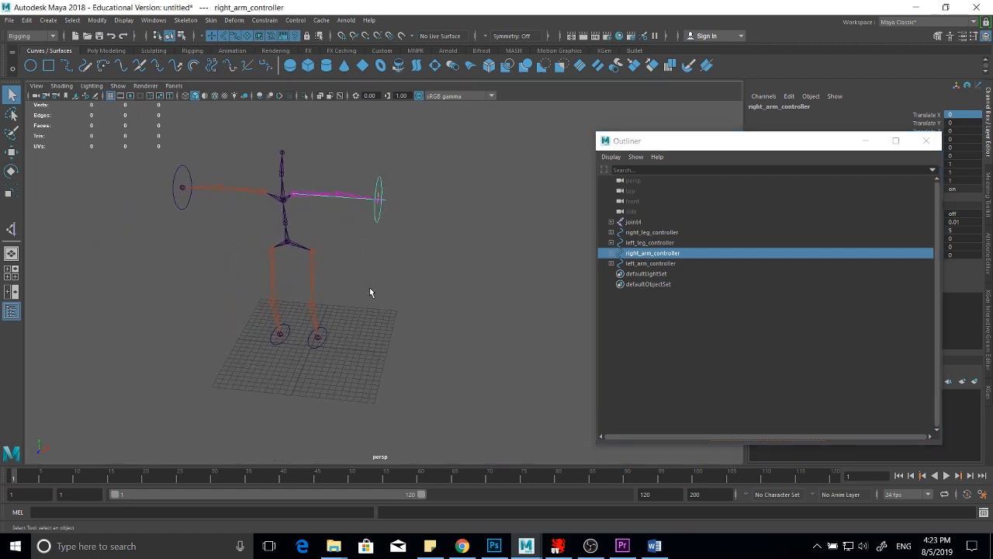
left_click(31, 66)
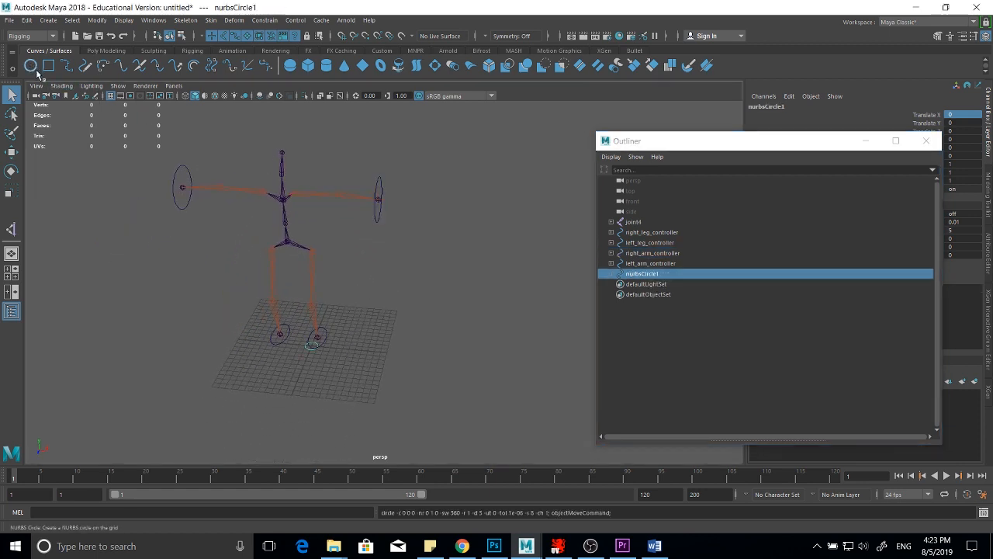
left_click(9, 191)
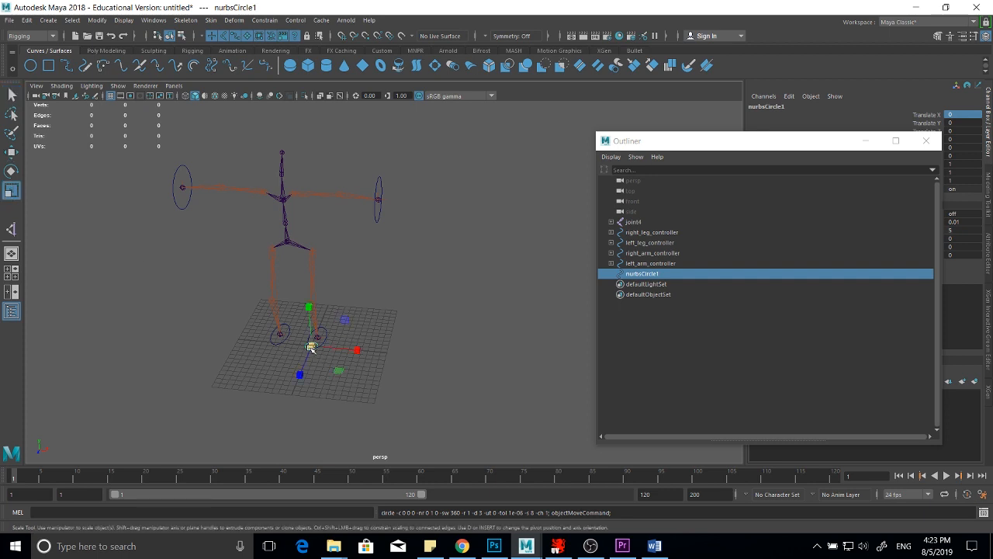
left_click_drag(311, 346, 381, 263)
left_click(11, 152)
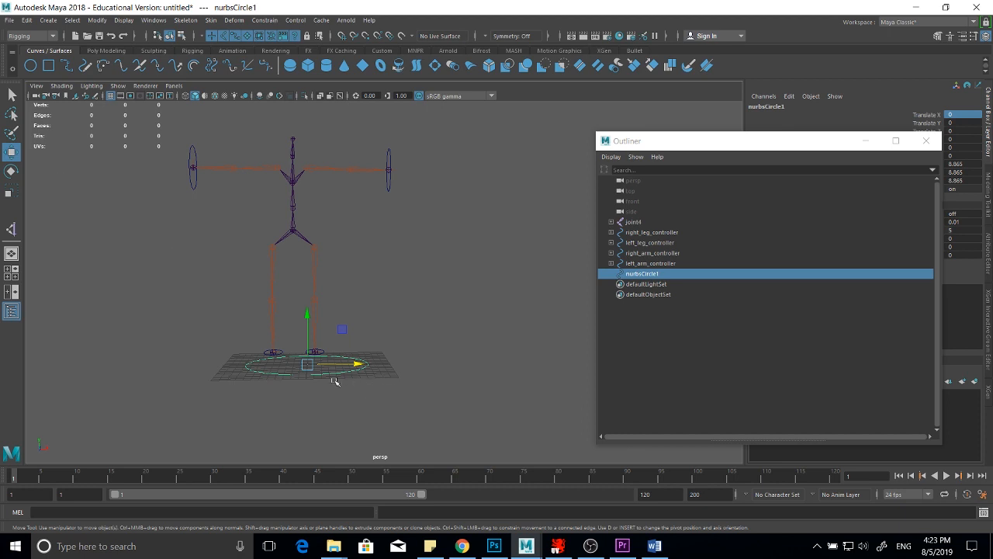
left_click_drag(308, 364, 366, 367)
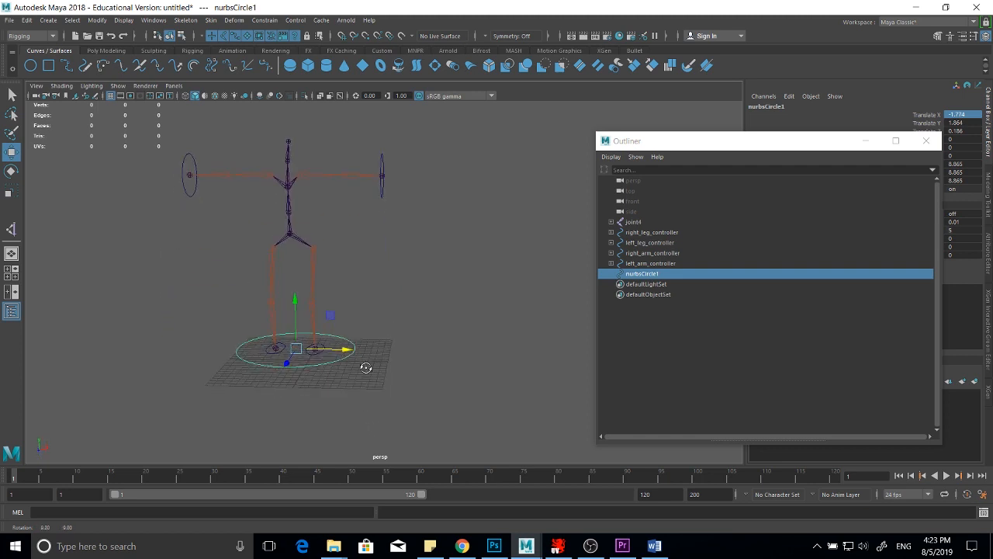
- Rename the large circle around the feet to super and freeze its transformations
double_click(656, 274)
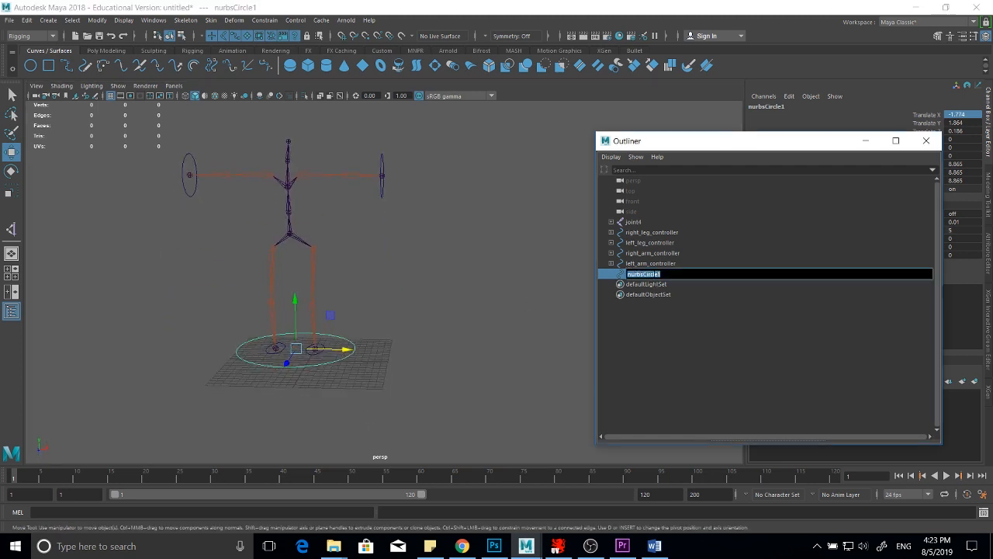
type("super")
key("Return")
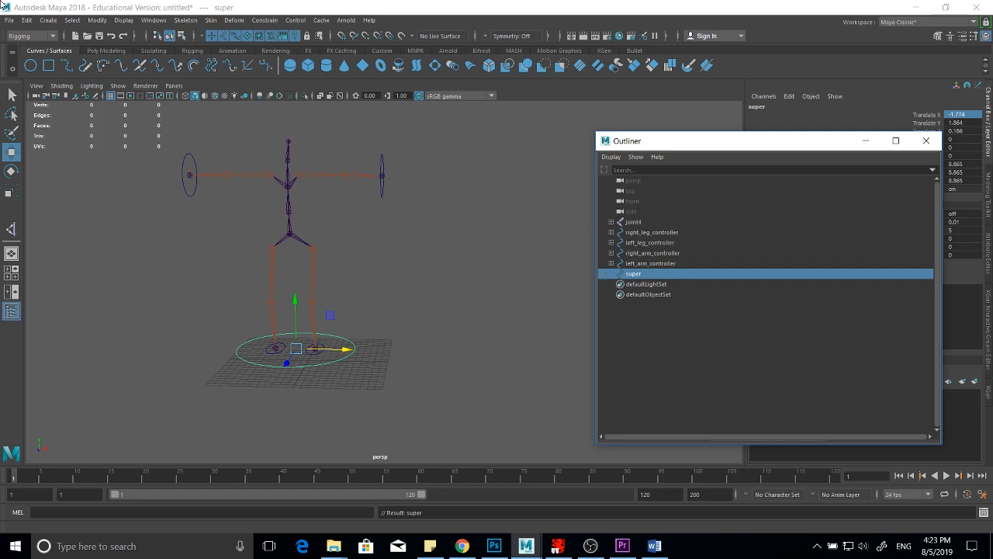
left_click(97, 20)
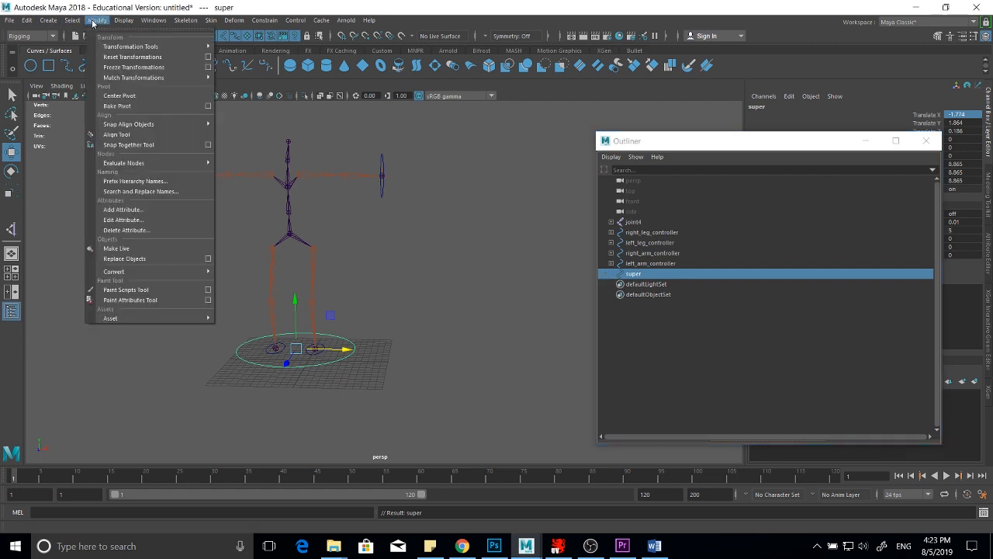
left_click(116, 68)
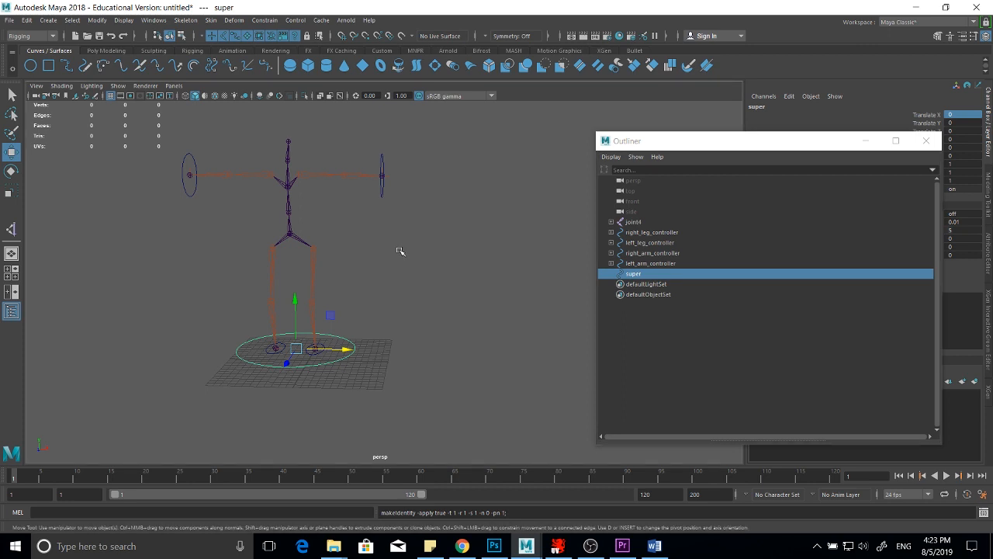
- Duplicate the super circle, raise the copy about 17.63 in Y, and snap it onto the pelvis root joint
key("ctrl+d")
left_click_drag(296, 314, 291, 237)
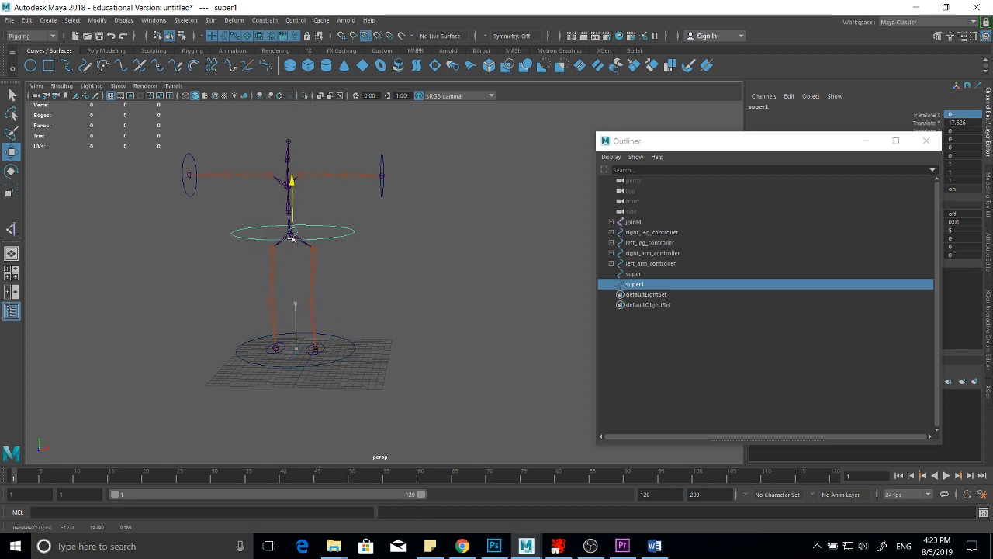
right_click_drag(299, 254, 441, 262, "alt")
middle_click_drag(275, 233, 391, 282, "alt")
right_click_drag(349, 280, 403, 281, "alt")
key("v")
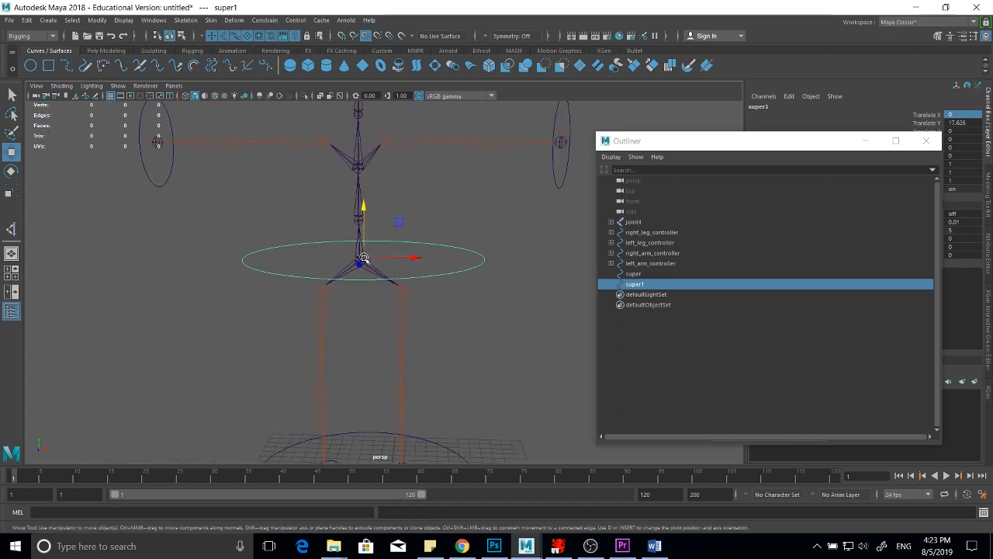
left_click_drag(362, 265, 361, 260)
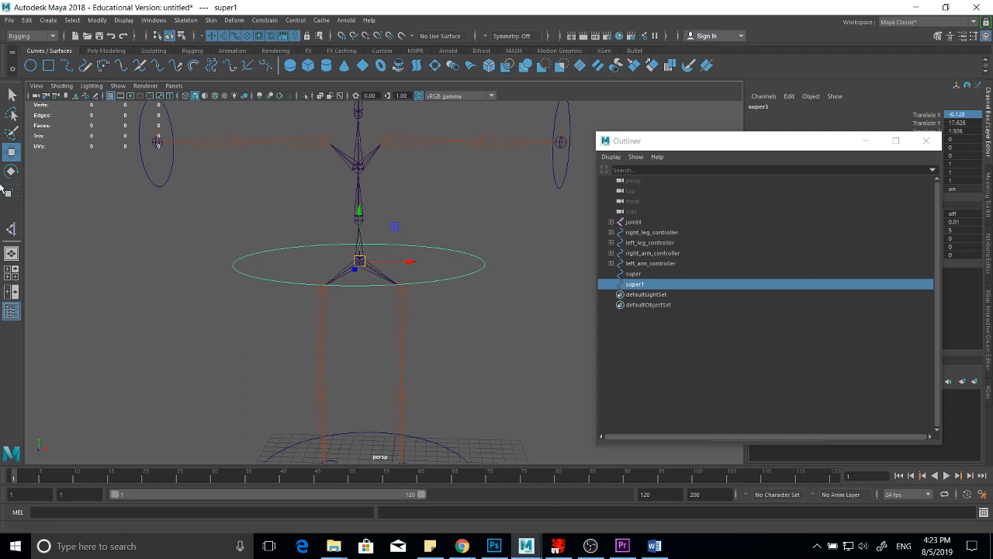
- Scale the duplicated circle at the pelvis uniformly down to about 0.458
key("r")
left_click_drag(365, 262, 256, 242)
scroll(410, 284, "down", 3)
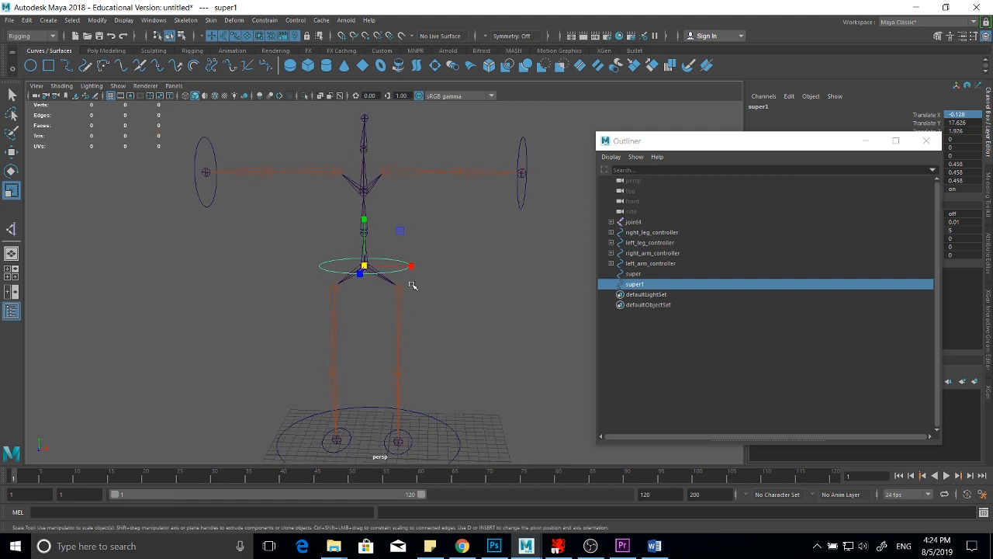
- Freeze the transformations of the scaled circle at the pelvis and rename it spine_base
left_click(96, 20)
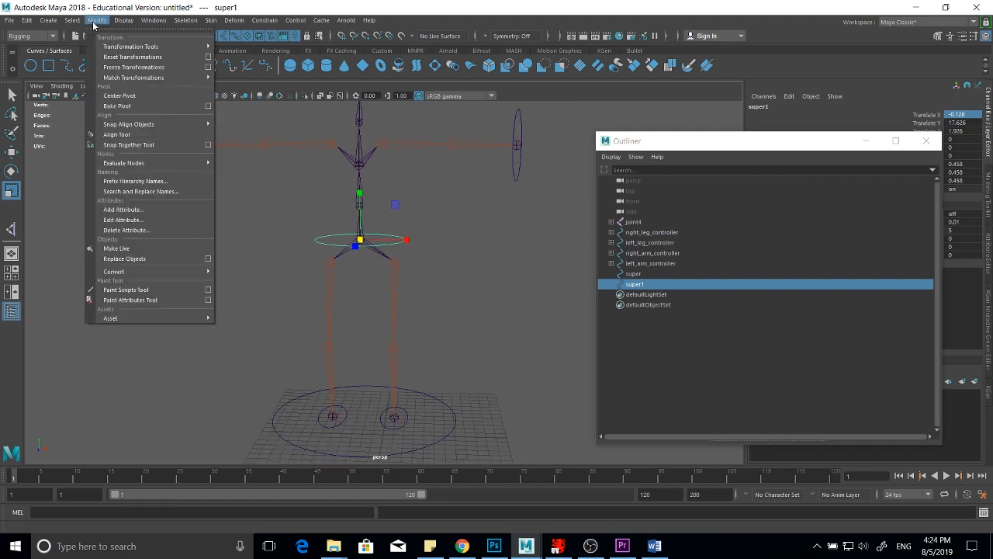
left_click(118, 67)
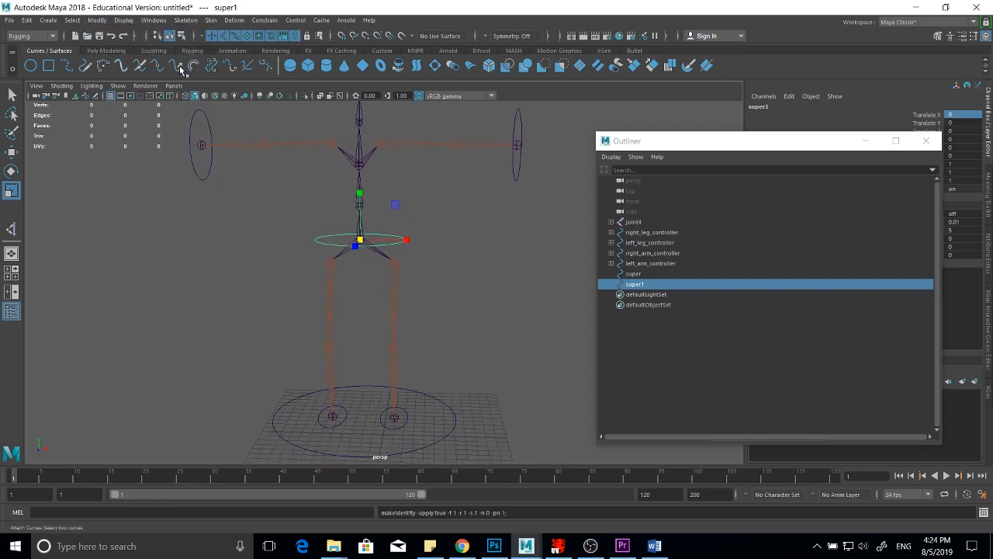
double_click(636, 285)
type("spine_base")
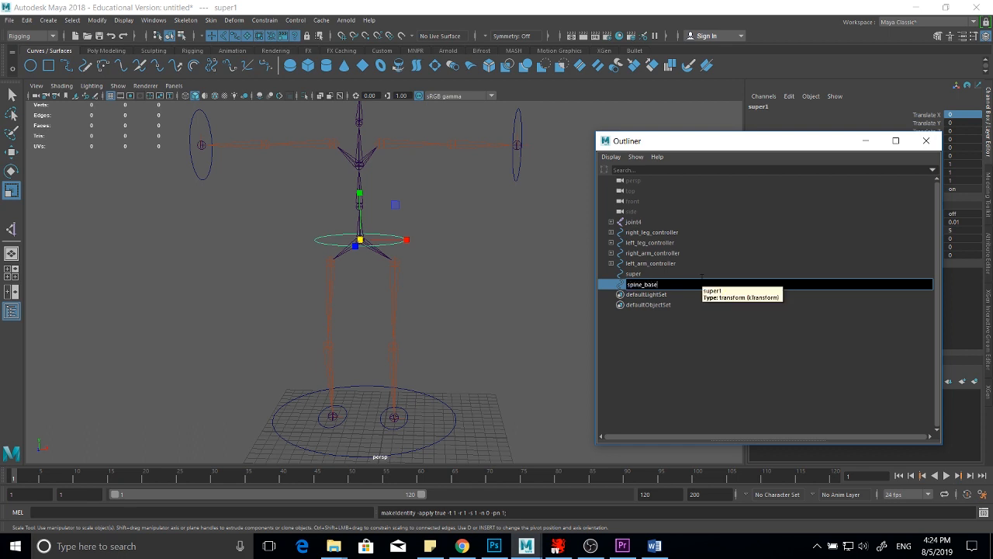
key("Return")
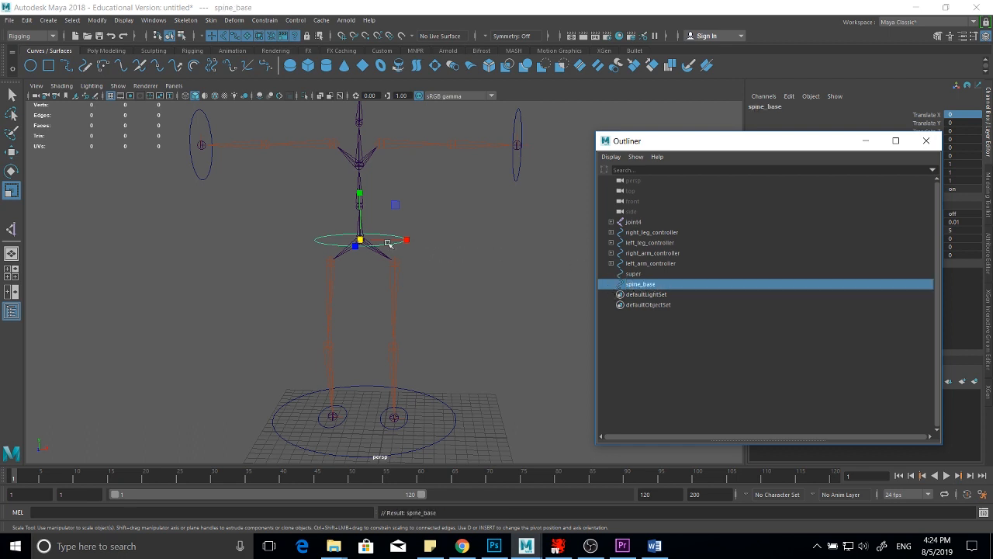
- Duplicate spine_base and snap the copy onto the next spine joint up, about 2.96 higher in Y
key("ctrl+d")
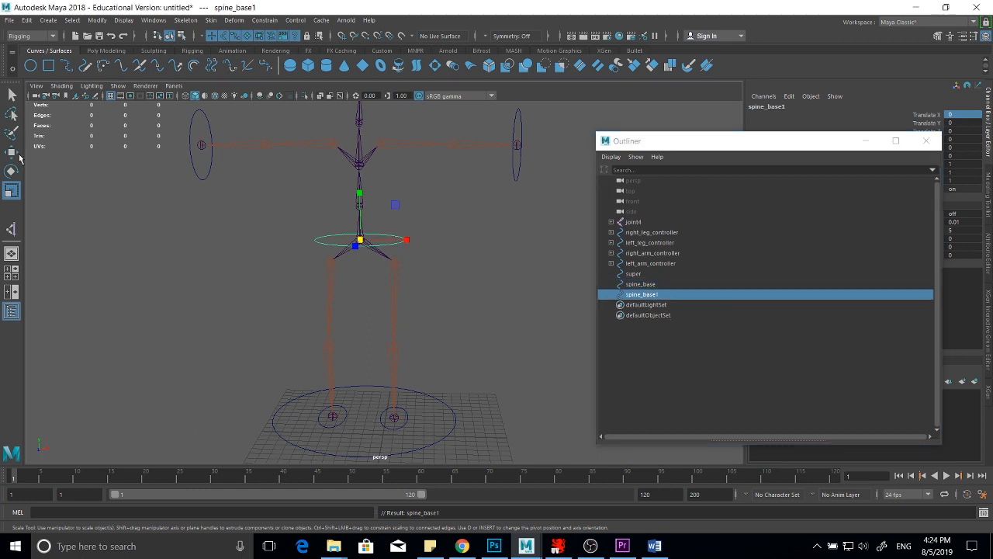
key("w")
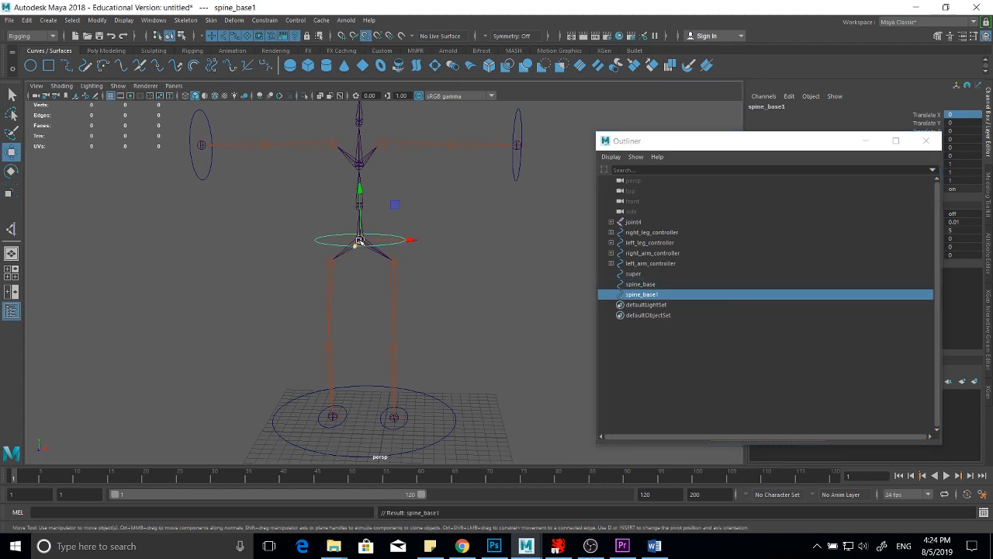
left_click_drag(359, 242, 361, 211)
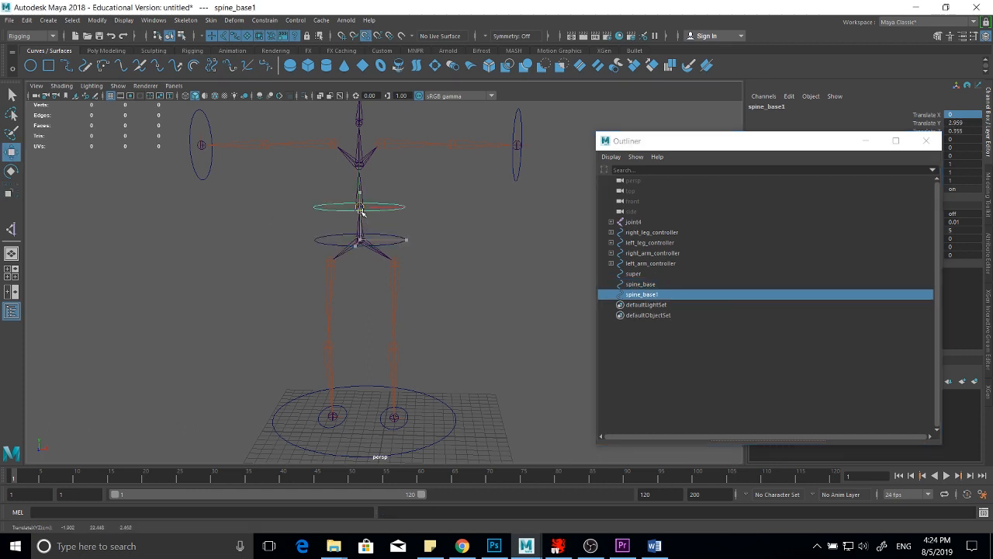
- Freeze the transformations of the duplicated spine circle and rename it mid_spine
left_click(97, 20)
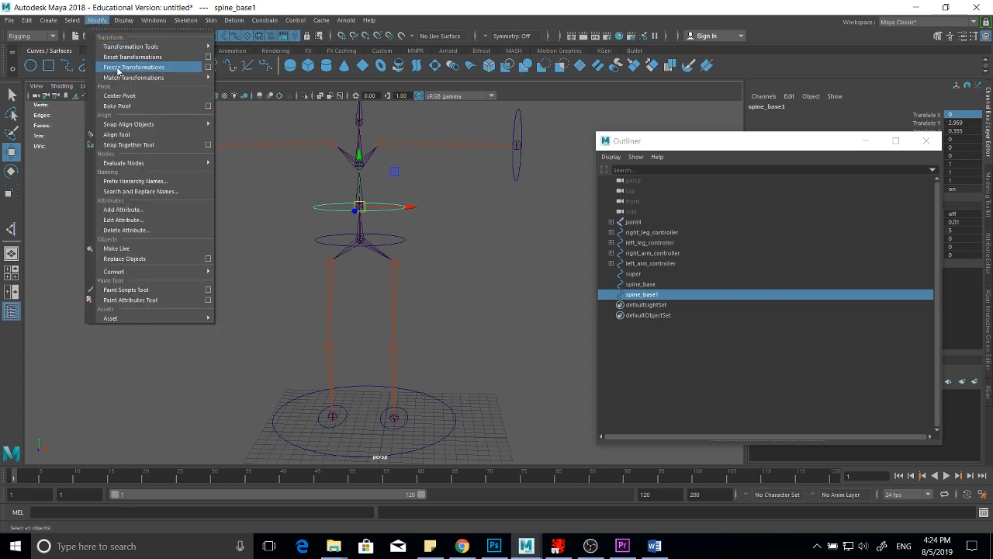
left_click(117, 67)
double_click(654, 295)
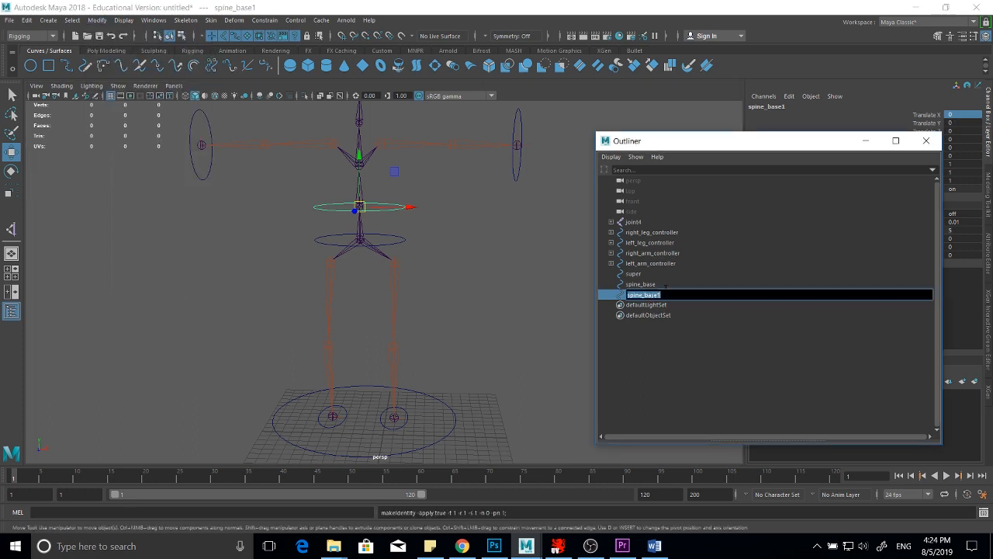
type("mid_spine")
key("Return")
- Parent constrain the pelvis root joint to spine_base with Maintain offset on and all translate and rotate axes
key("q")
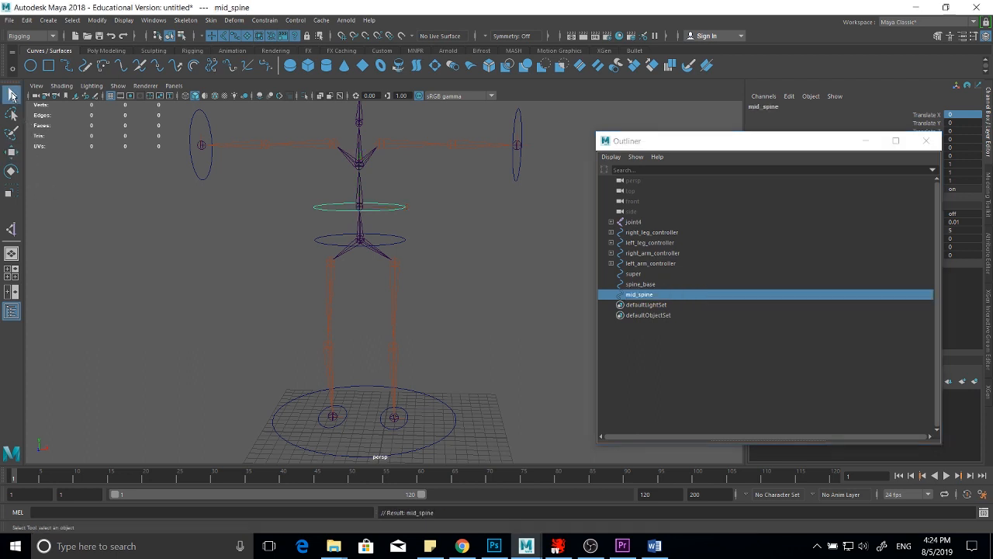
right_click_drag(513, 264, 412, 277, "alt")
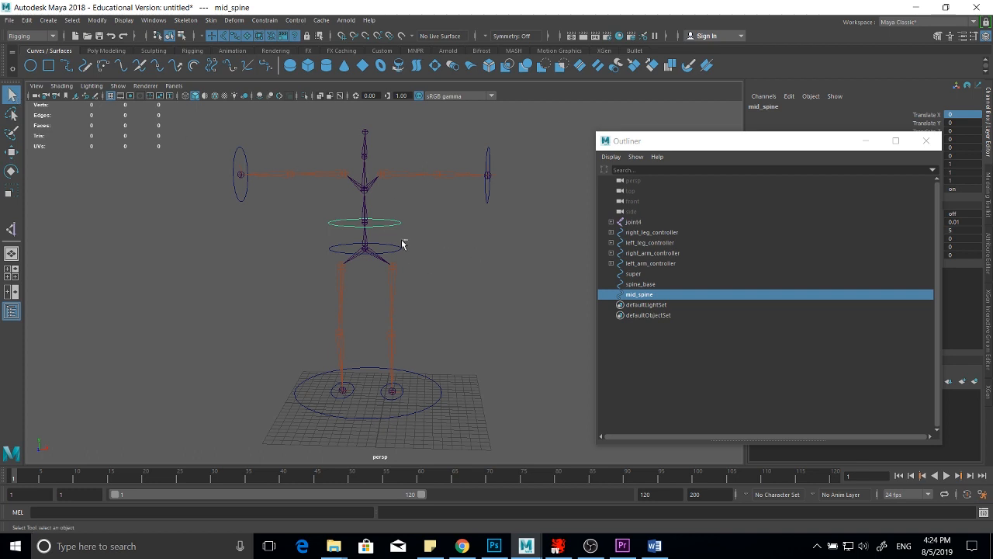
left_click_drag(407, 240, 394, 249)
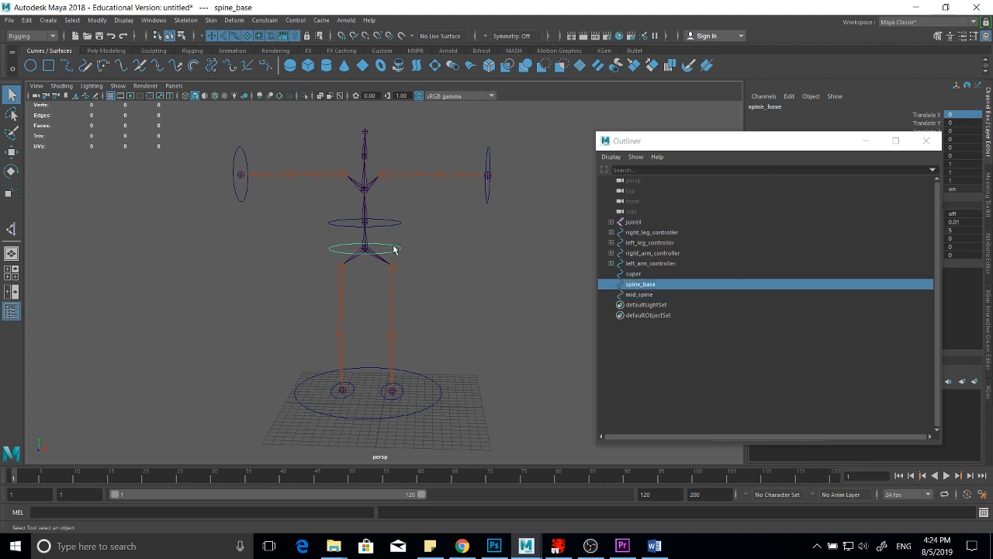
scroll(376, 256, "up", 6)
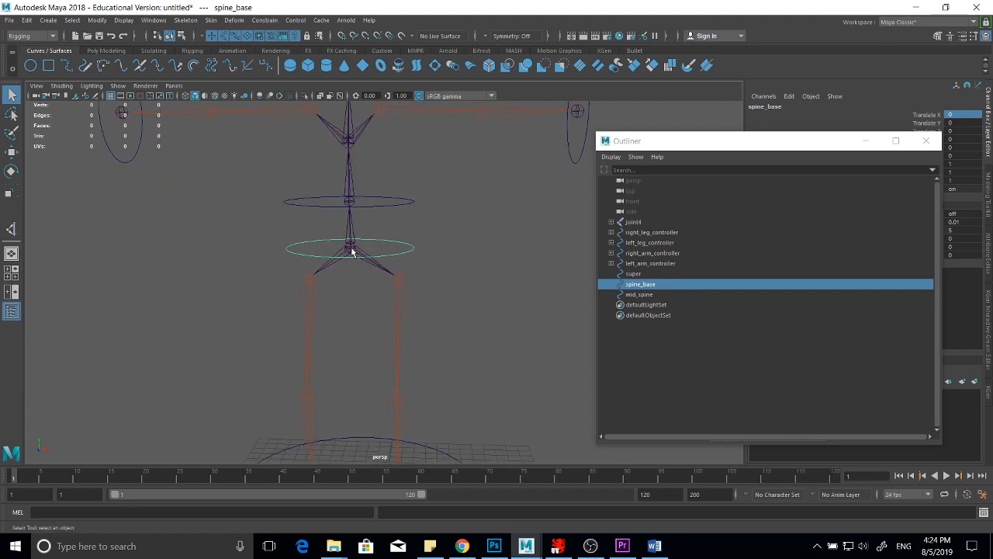
left_click(352, 251, "shift")
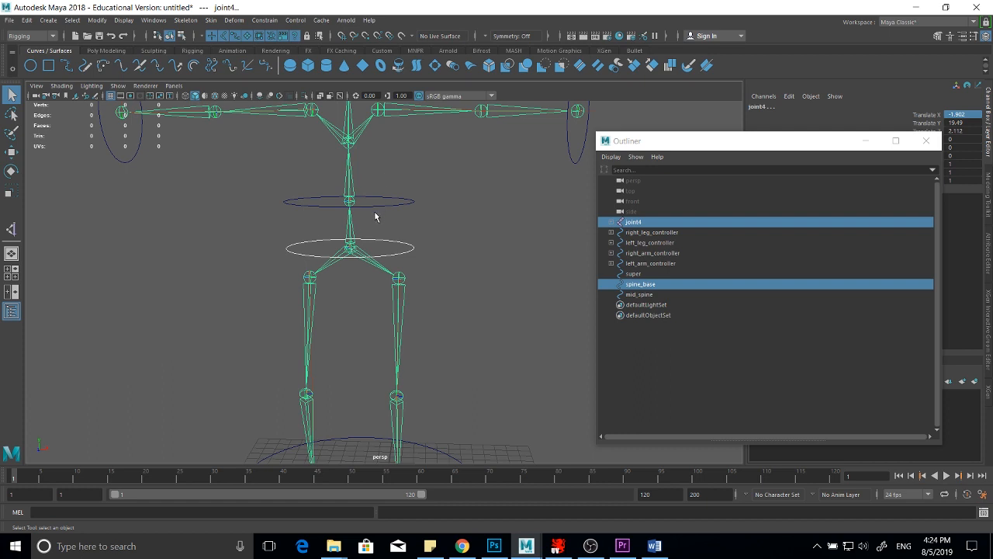
left_click(264, 21)
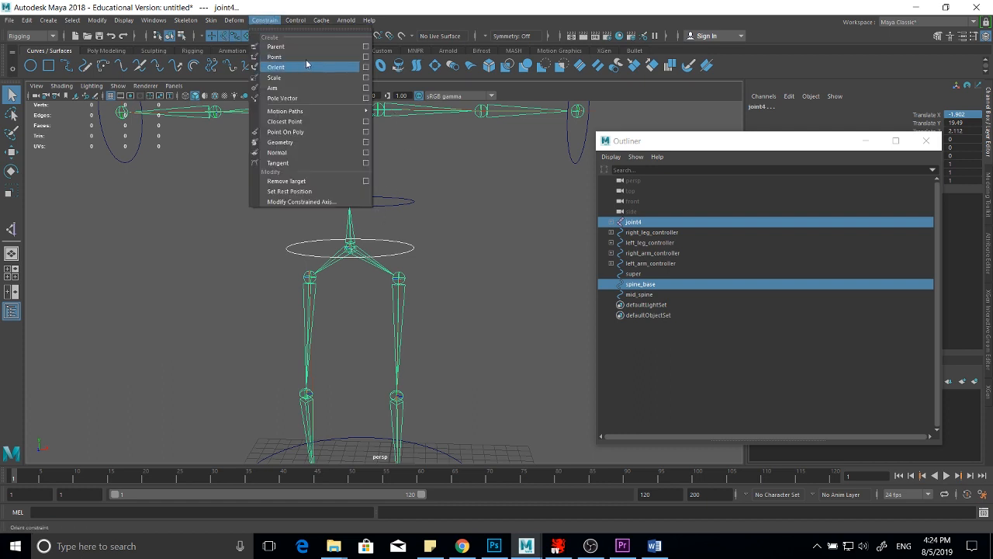
left_click(367, 47)
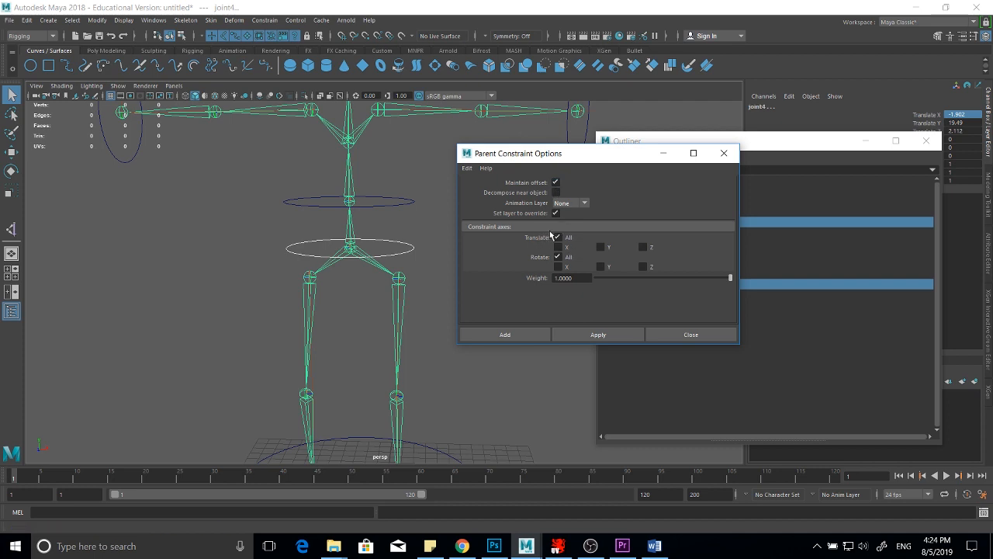
left_click(506, 335)
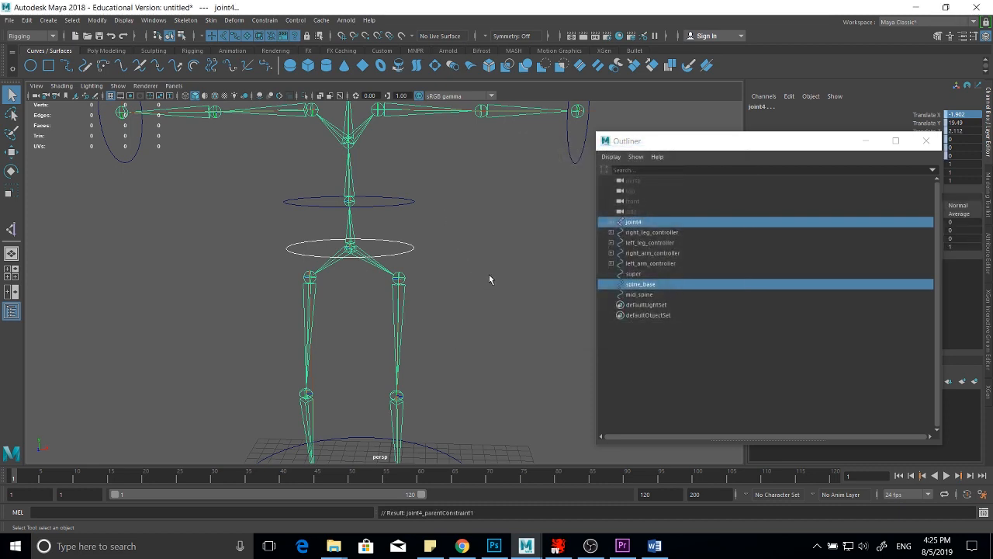
- Orient constrain the middle spine joint to the mid_spine circle with Maintain offset on and all axes
scroll(489, 279, "down", 3)
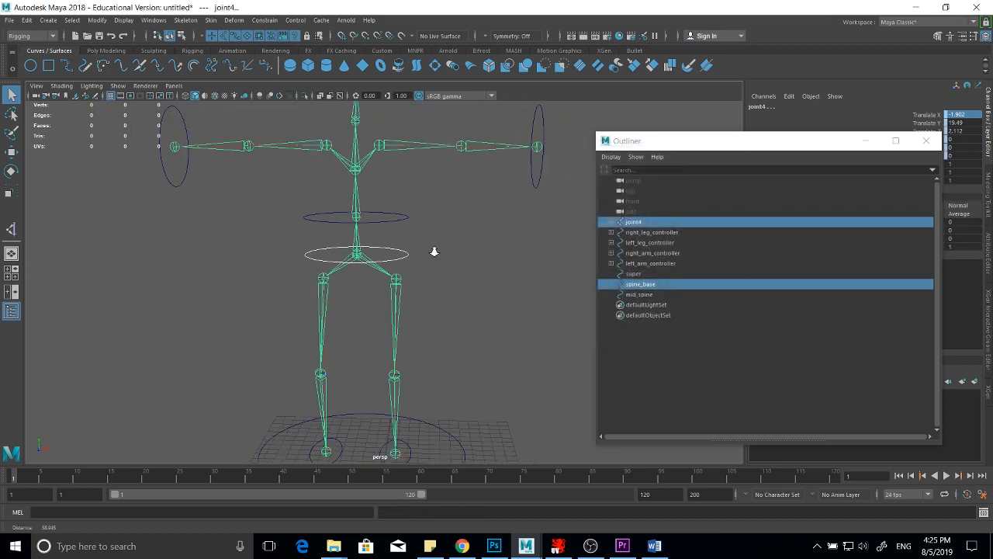
left_click(400, 225)
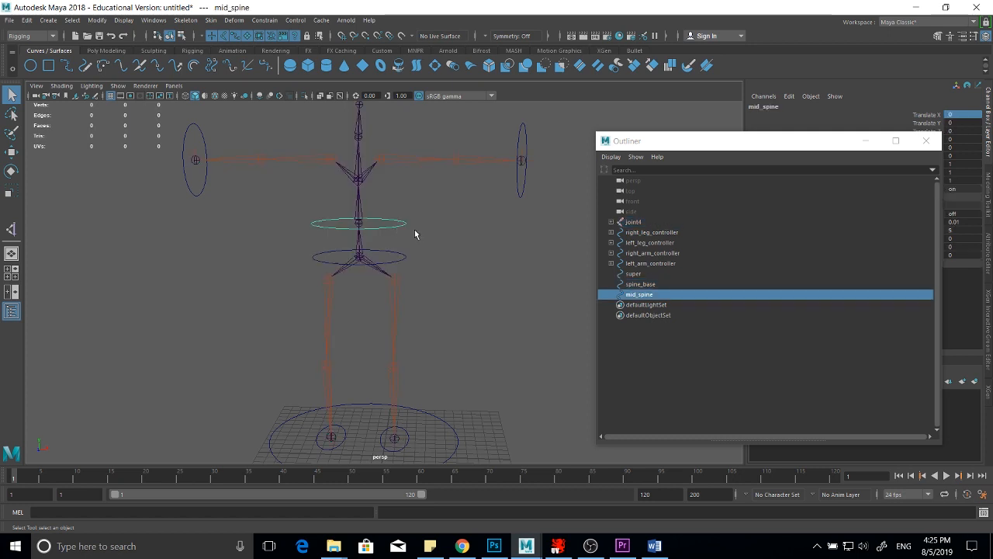
left_click(359, 226, "shift")
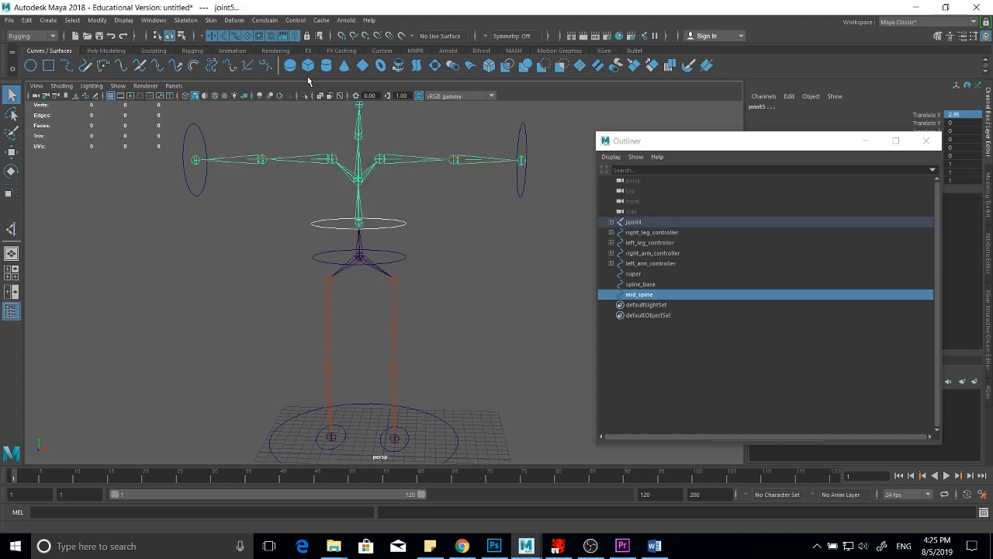
left_click(265, 21)
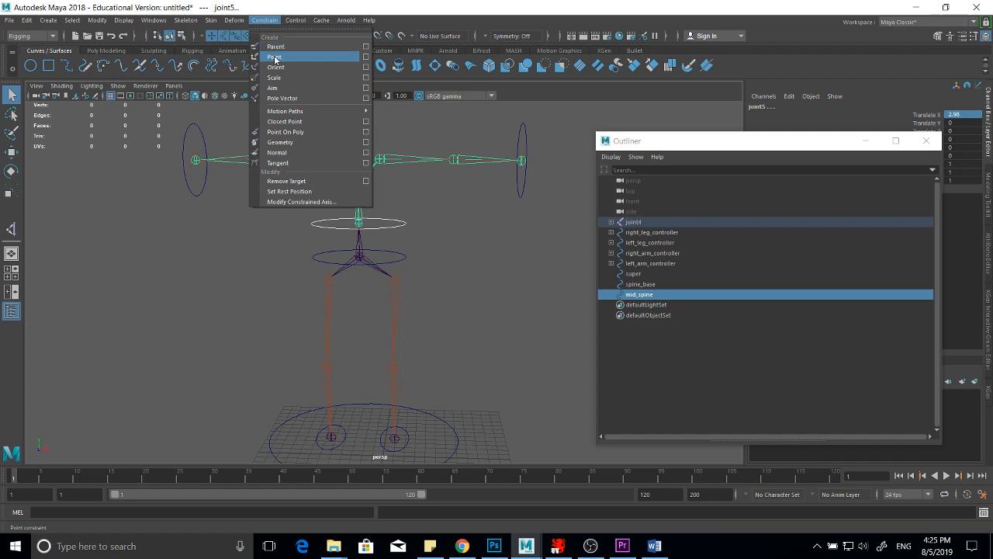
left_click(366, 68)
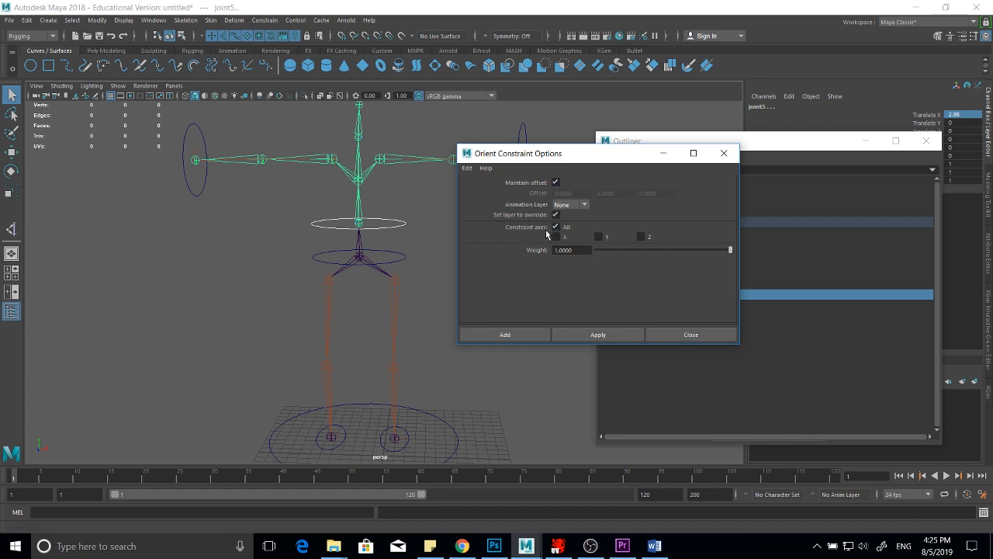
left_click(511, 335)
- Test the mid_spine control by rotating it about 9.84 degrees in X, and undo the rotation
left_click(399, 225)
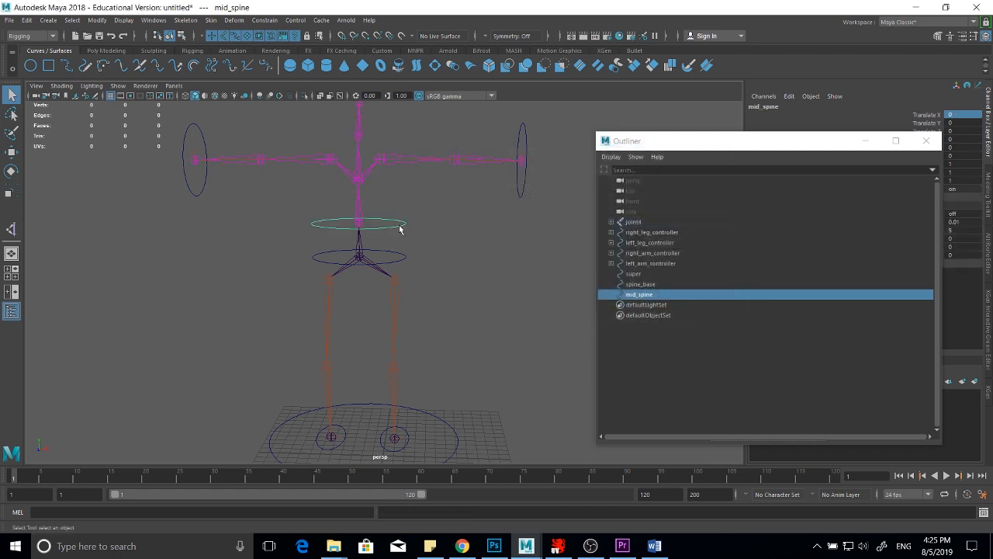
left_click(11, 170)
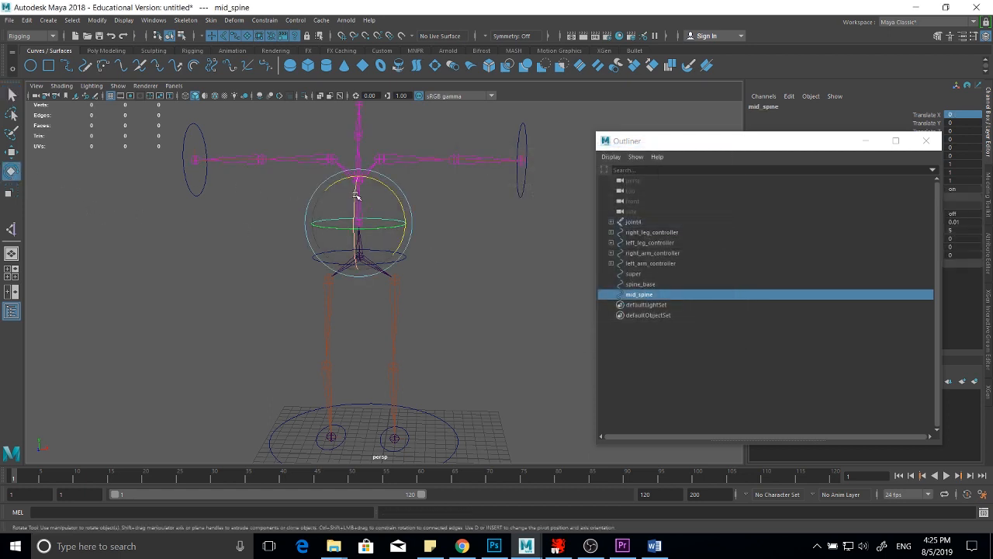
mouse_move(354, 191)
left_mouse_down()
mouse_move(351, 218)
mouse_move(352, 202)
left_mouse_up()
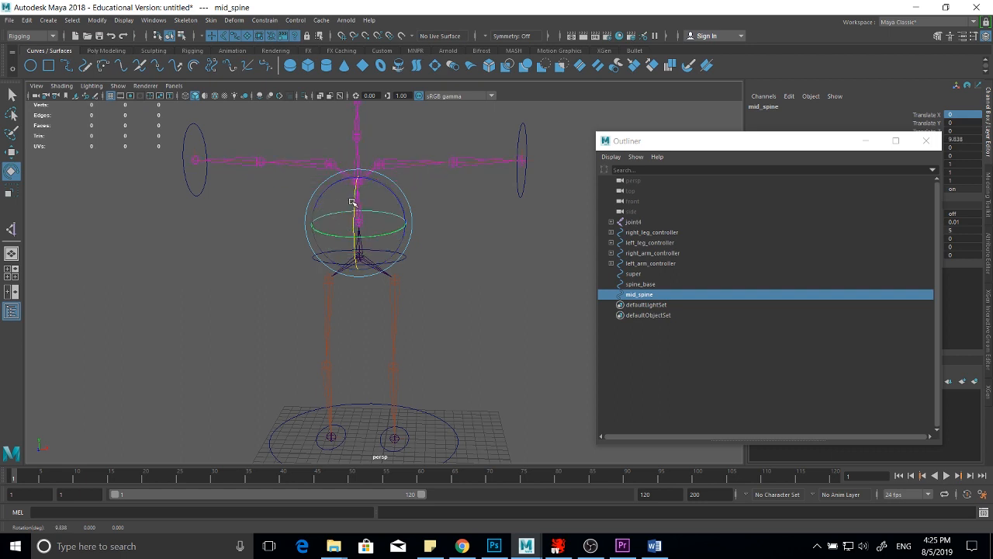
key("ctrl+z")
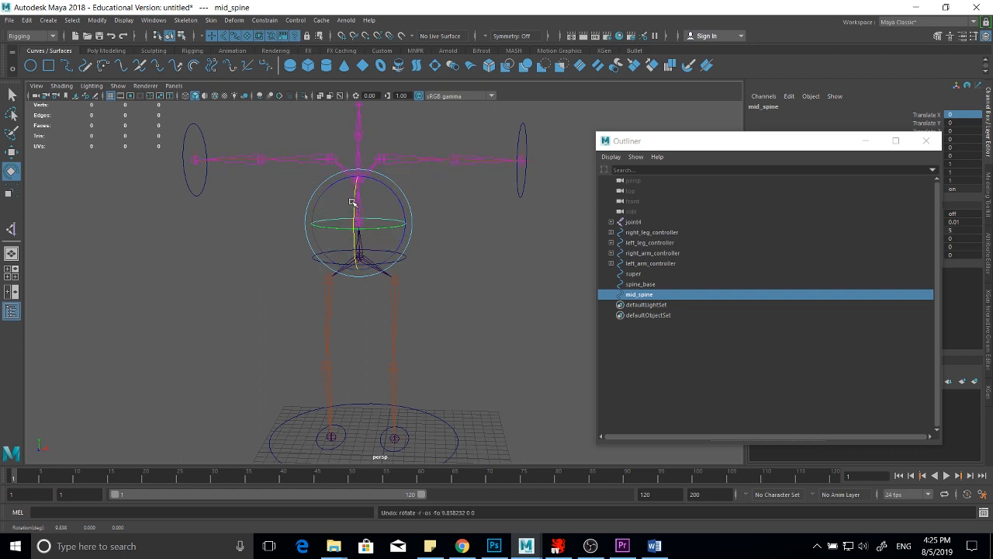
- Test spine_base by rotating it about 2.19 degrees in X and moving it about 0.23 in X, undoing each change
left_click(11, 153)
left_click(399, 259)
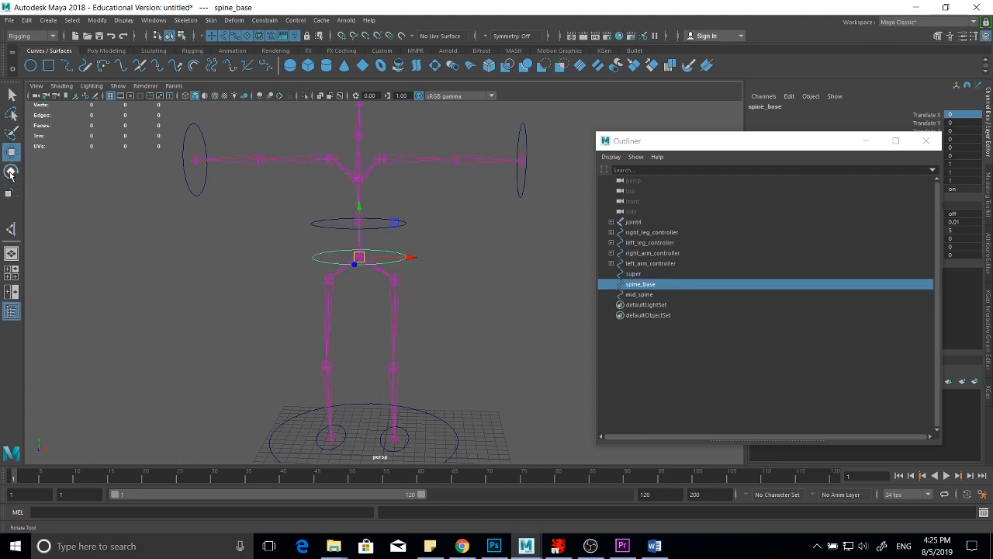
left_click(11, 172)
left_click_drag(356, 272, 354, 231)
key("ctrl+z")
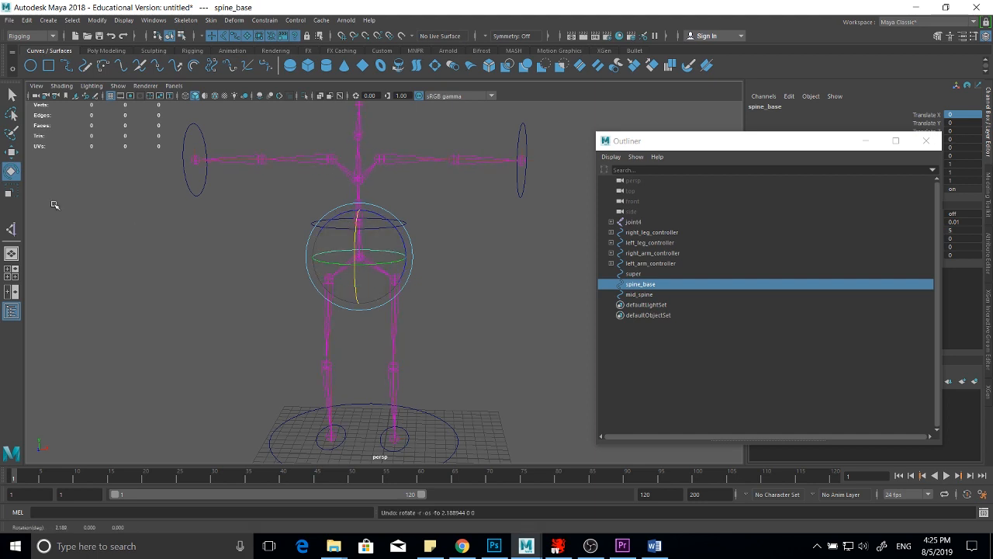
left_click(11, 153)
mouse_move(414, 257)
left_mouse_down()
mouse_move(388, 255)
mouse_move(410, 257)
left_mouse_up()
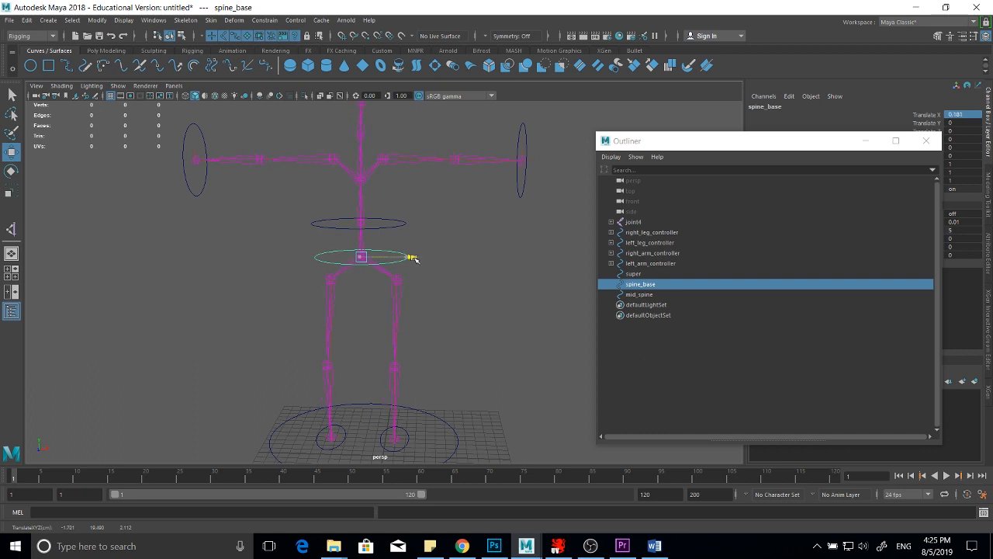
key("ctrl+z")
left_click(11, 94)
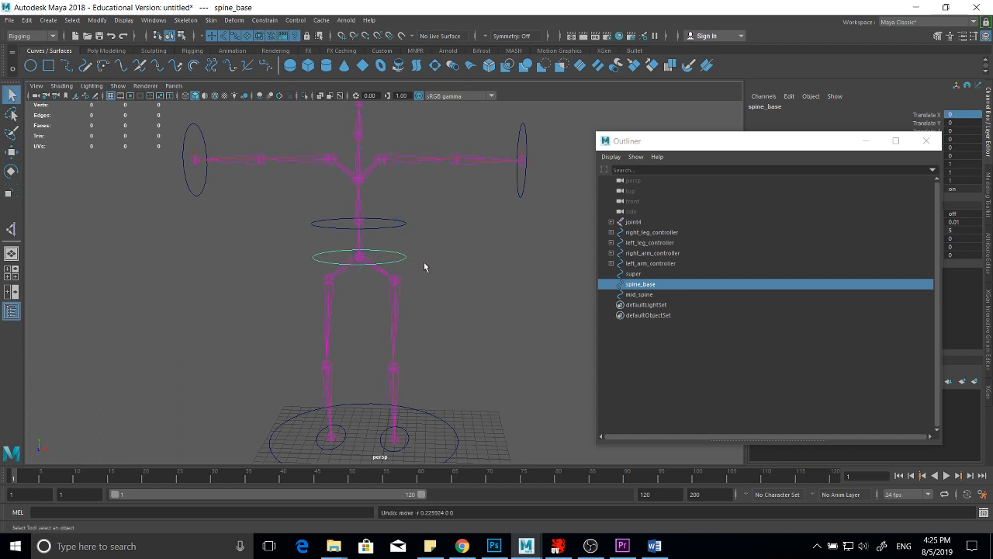
- Parent mid_spine under spine_base in the Outliner, and parent spine_base under super
right_click_drag(443, 262, 350, 245, "alt")
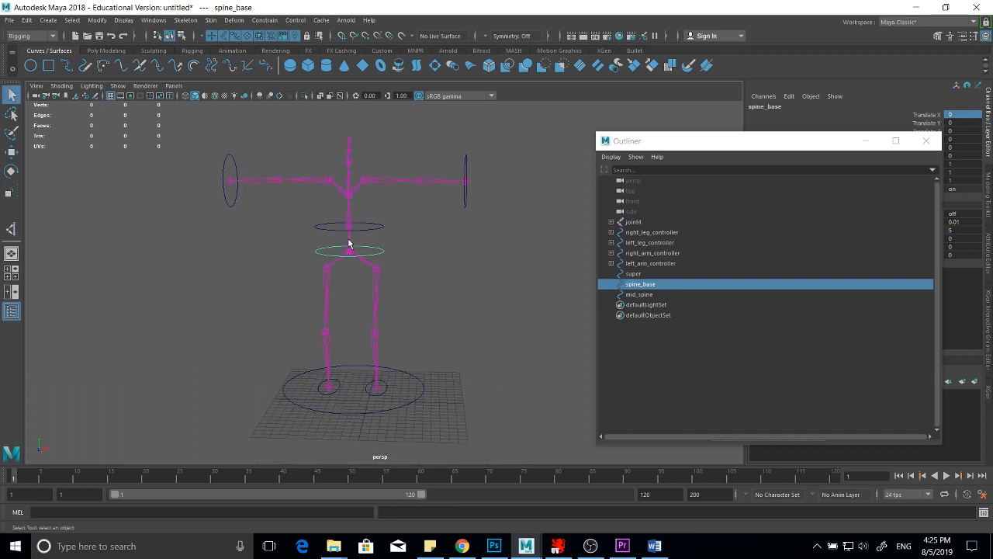
left_click(639, 295)
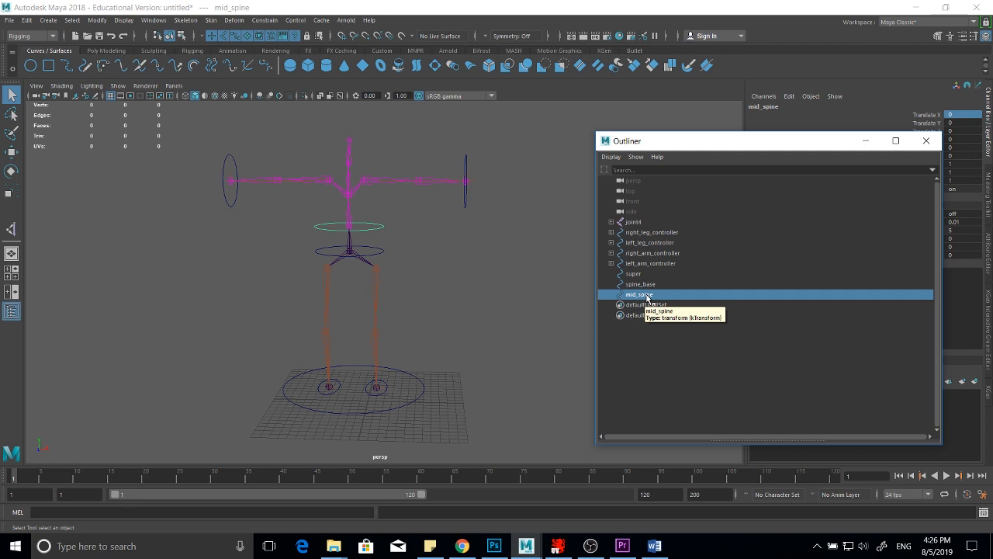
left_click_drag(649, 297, 649, 287)
left_click(642, 285)
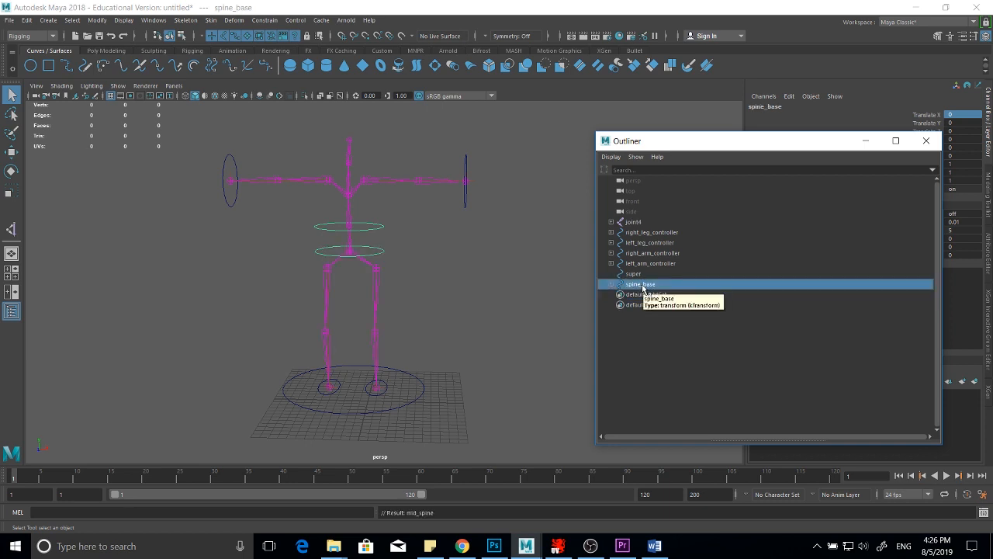
middle_click_drag(643, 285, 641, 276)
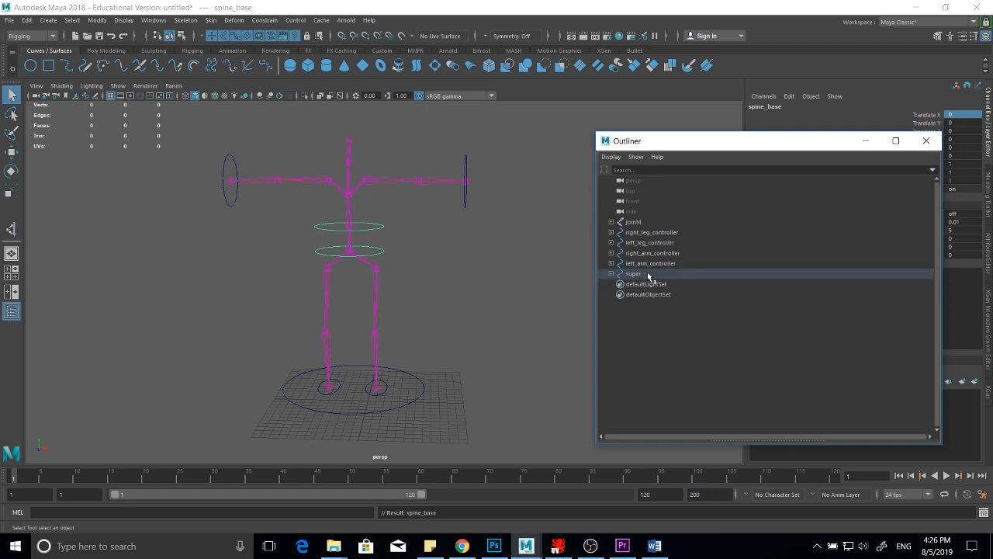
- Parent right_leg_controller, left_leg_controller, right_arm_controller and left_arm_controller under super in the Outliner
left_click(658, 233)
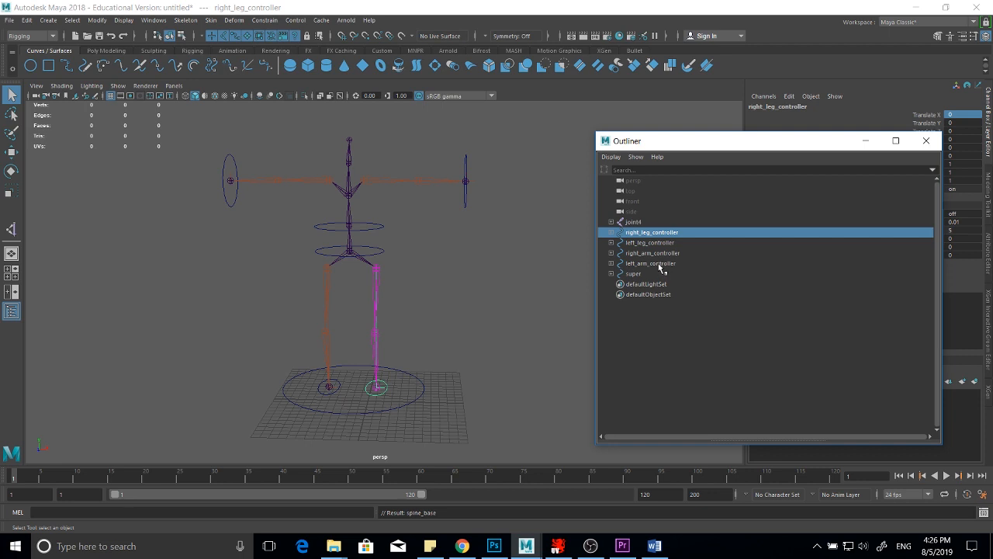
left_click(659, 263, "shift")
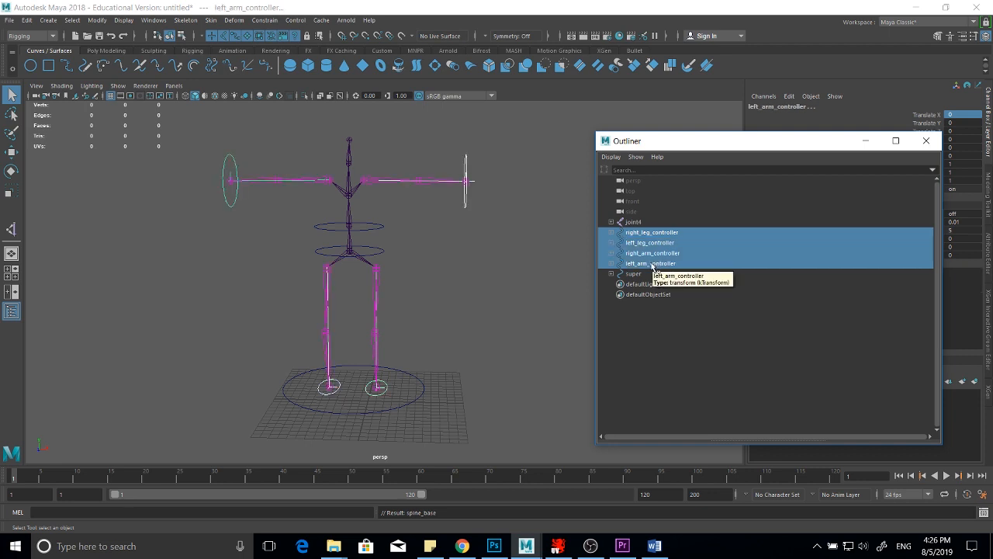
left_click_drag(653, 267, 640, 275)
- Test the super control by moving it about -4.11 in Z, and undo the move
left_click(423, 388)
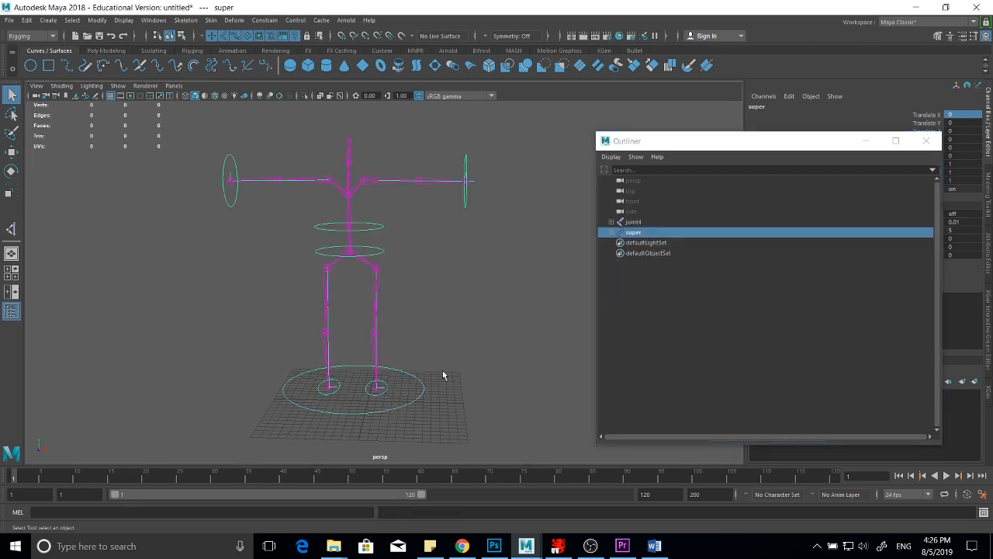
left_click_drag(476, 340, 436, 317, "alt")
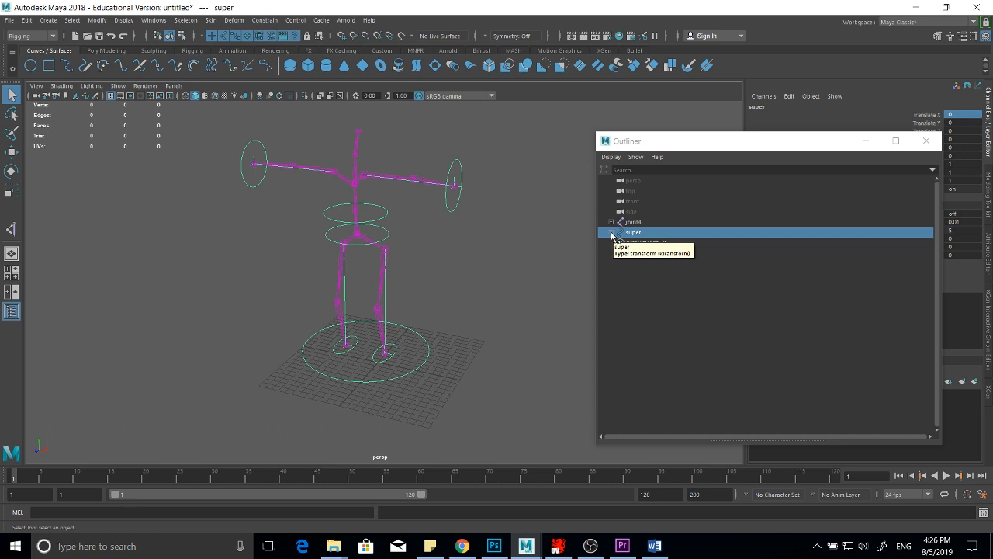
key("w")
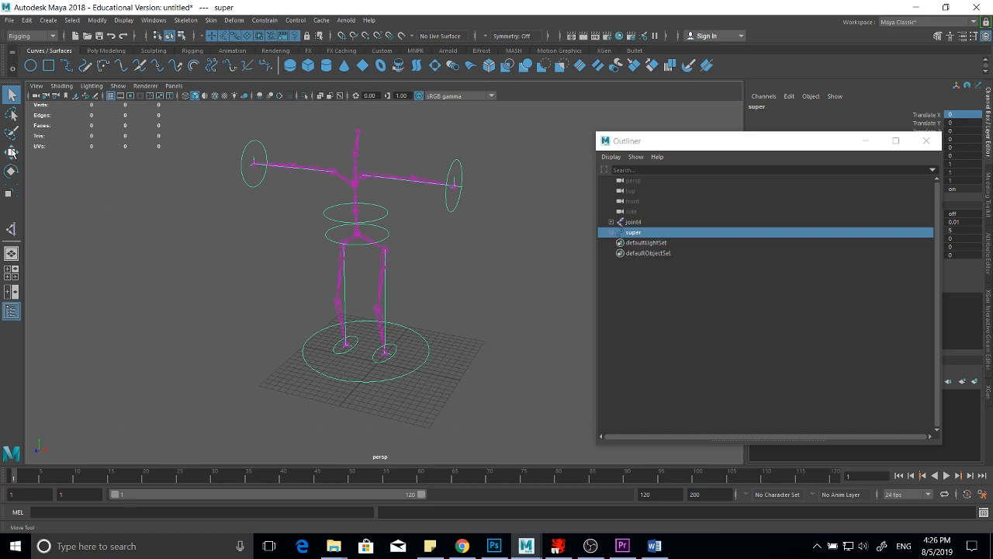
mouse_move(344, 373)
left_mouse_down()
mouse_move(307, 402)
mouse_move(367, 348)
mouse_move(321, 387)
mouse_move(334, 375)
left_mouse_up()
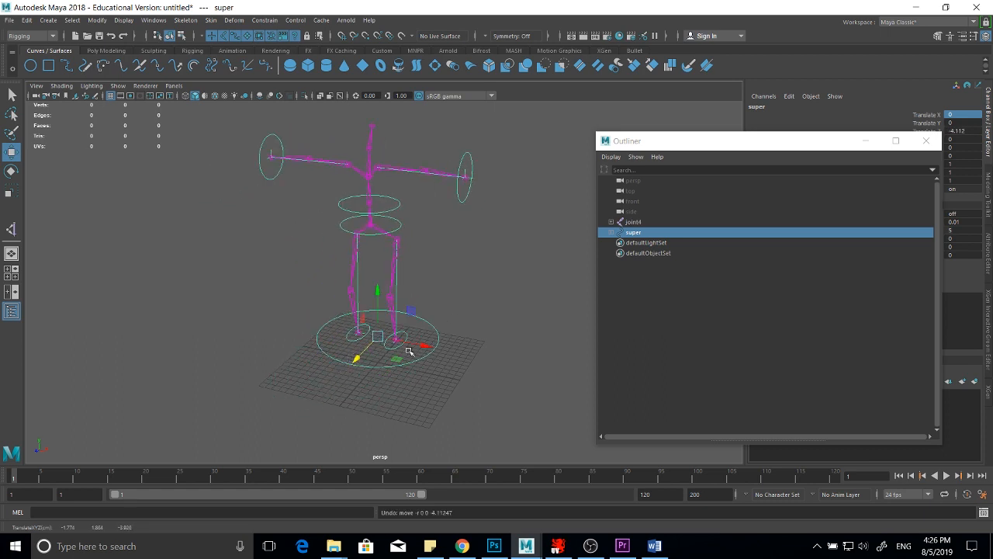
key("ctrl+z")
left_click(10, 95)
- Test right_leg_controller by moving it about 3.36 in Y, and undo the move
left_click_drag(412, 284, 399, 370, "alt")
left_click(386, 382)
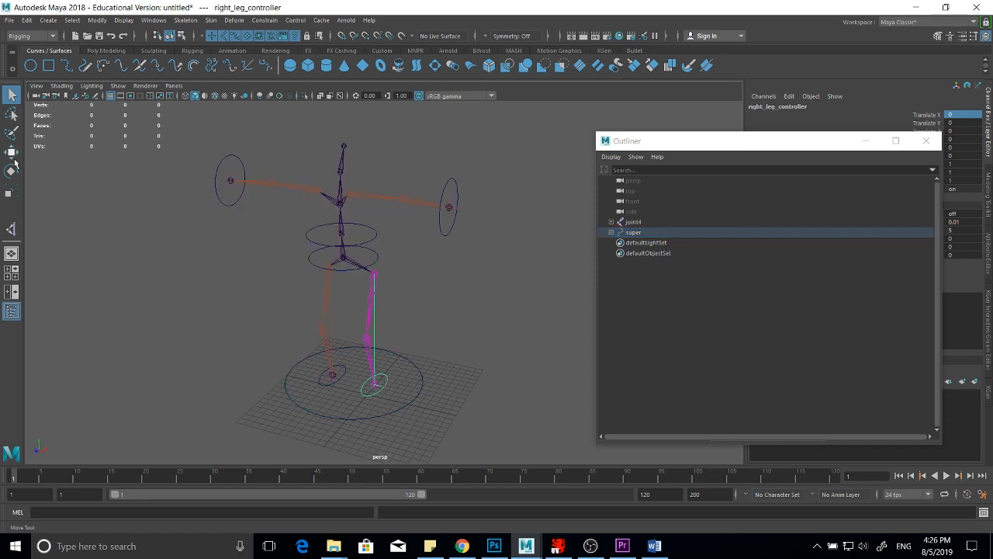
left_click(11, 152)
left_click_drag(374, 341, 373, 319)
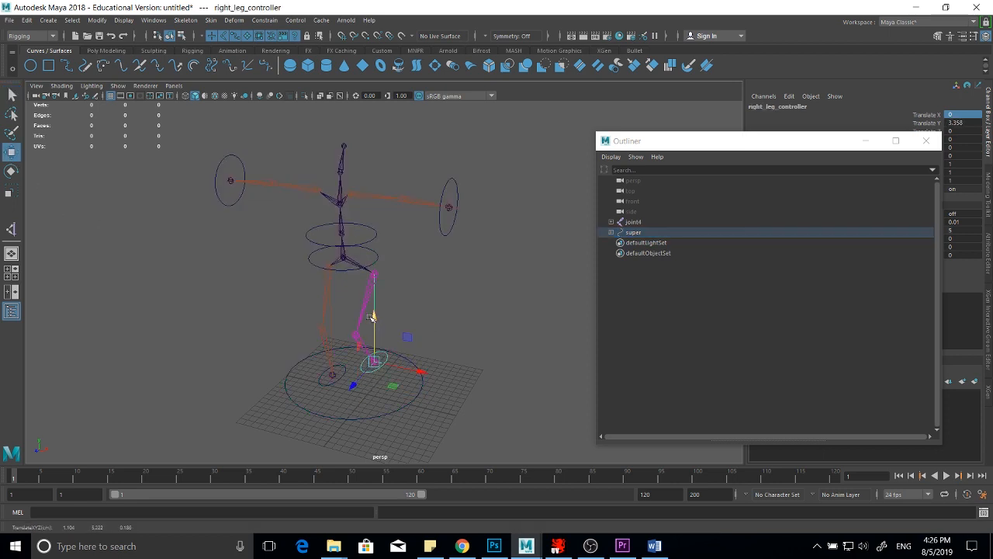
key("ctrl+z")
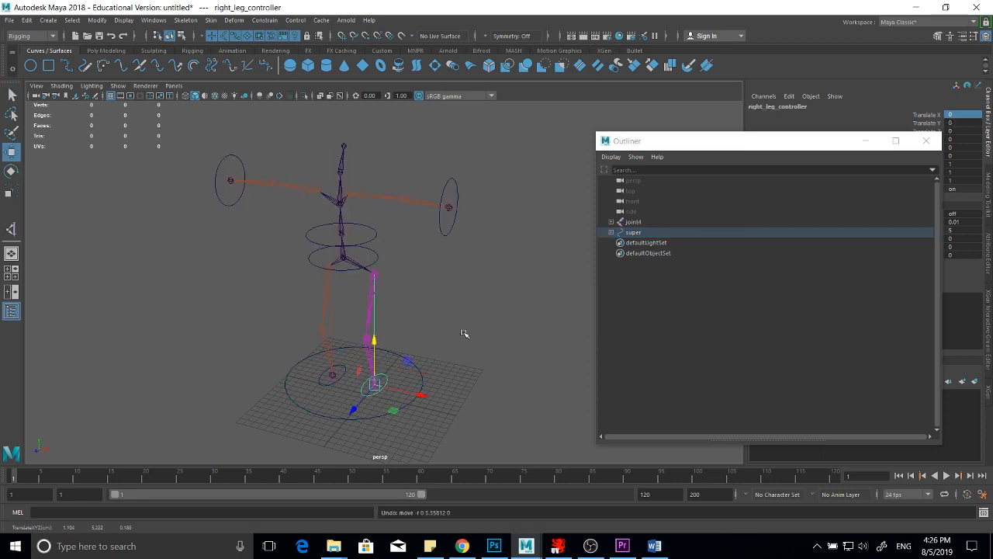
- Test spine_base by moving it about -0.84 in Y, and undo the move
left_click(378, 260)
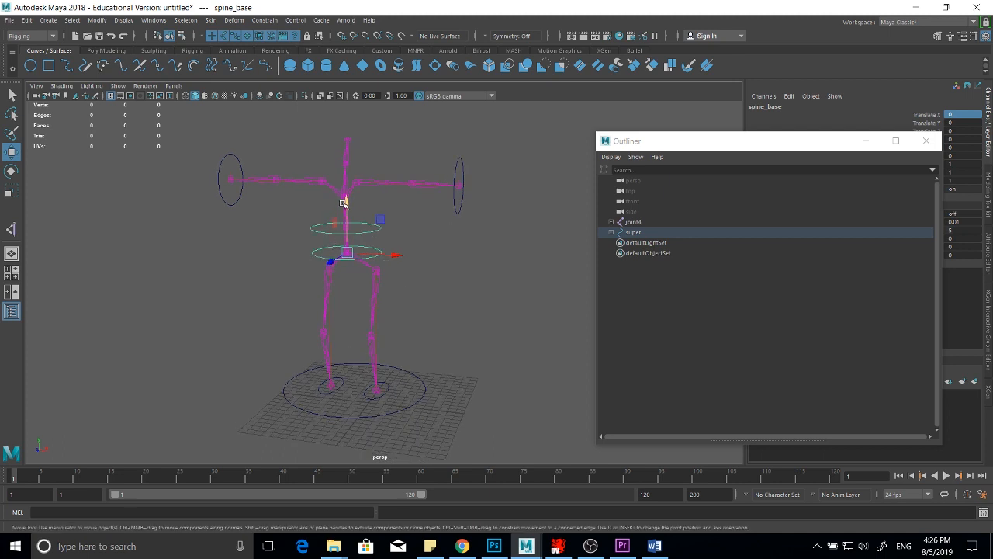
mouse_move(346, 201)
left_mouse_down()
mouse_move(348, 250)
mouse_move(347, 194)
mouse_move(349, 220)
mouse_move(349, 210)
left_mouse_up()
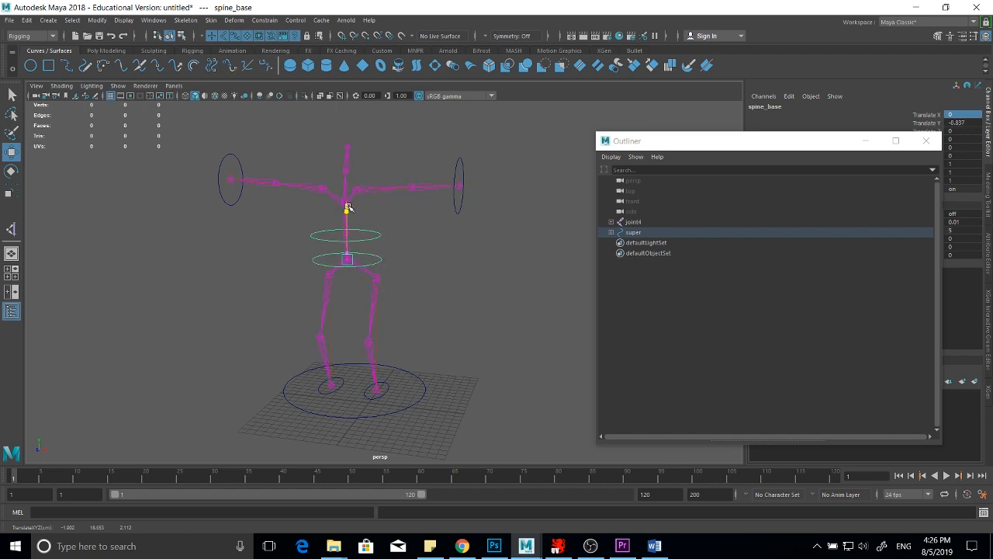
key("ctrl+z")
left_click(455, 262)
- Test-rotate spine_base in X, and test mid_spine by rotating it about -4.78 degrees in X
left_click(377, 257)
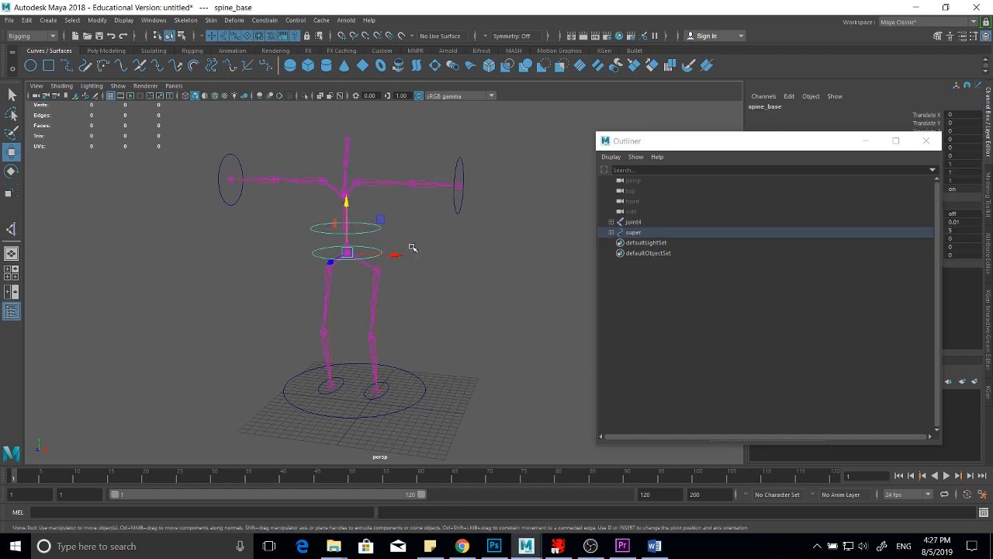
left_click(13, 174)
left_click_drag(336, 232, 330, 223)
left_click(466, 264)
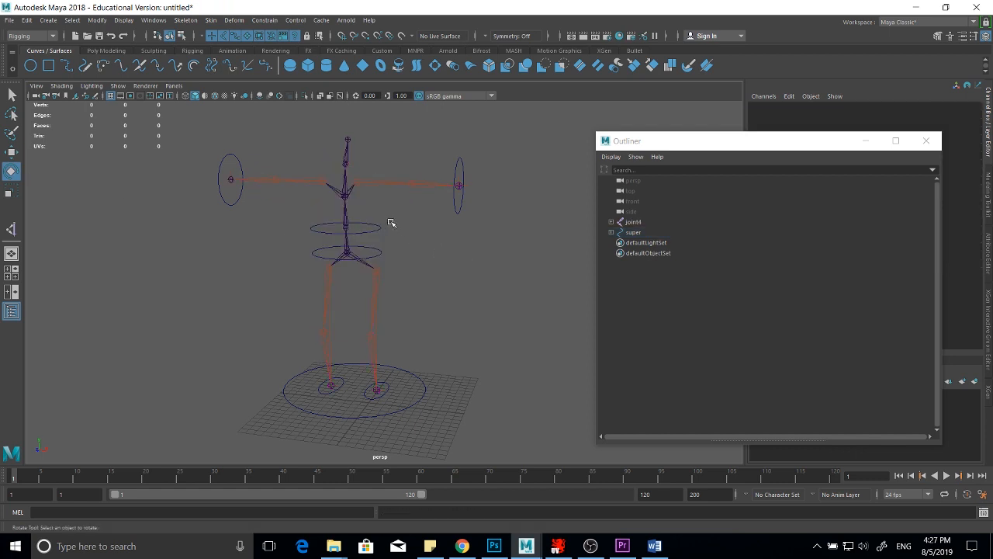
left_click(380, 225)
mouse_move(333, 222)
left_mouse_down()
mouse_move(320, 242)
mouse_move(325, 208)
left_mouse_up()
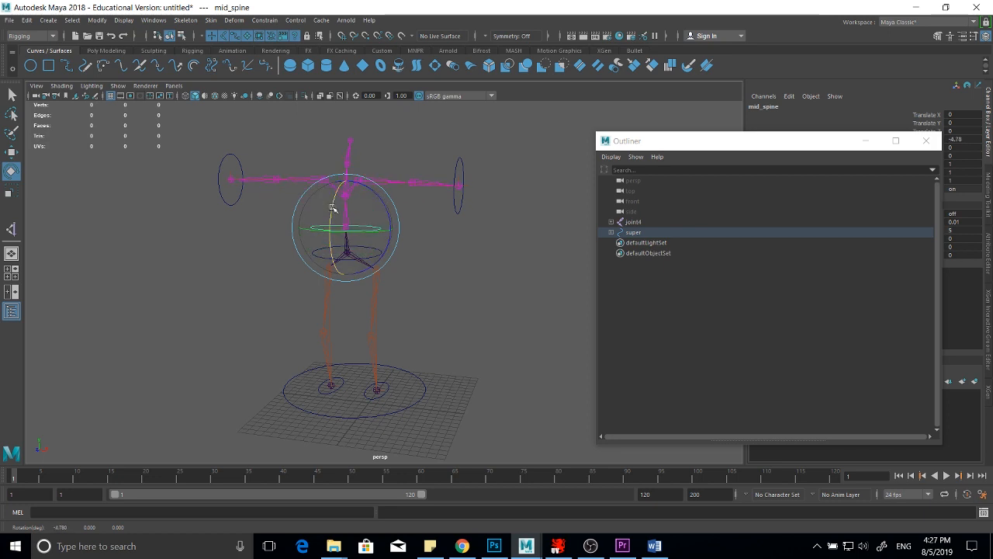
- Lower the left arm by moving left_arm_controller about 6.5 in X and -7.09 in Y
left_click(225, 157)
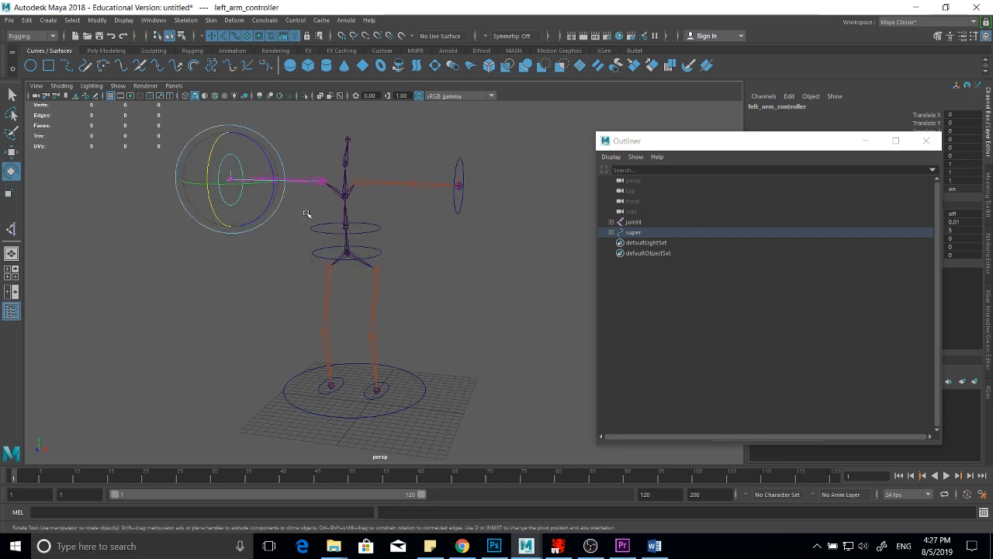
left_click_drag(307, 214, 306, 230, "alt")
left_click(11, 153)
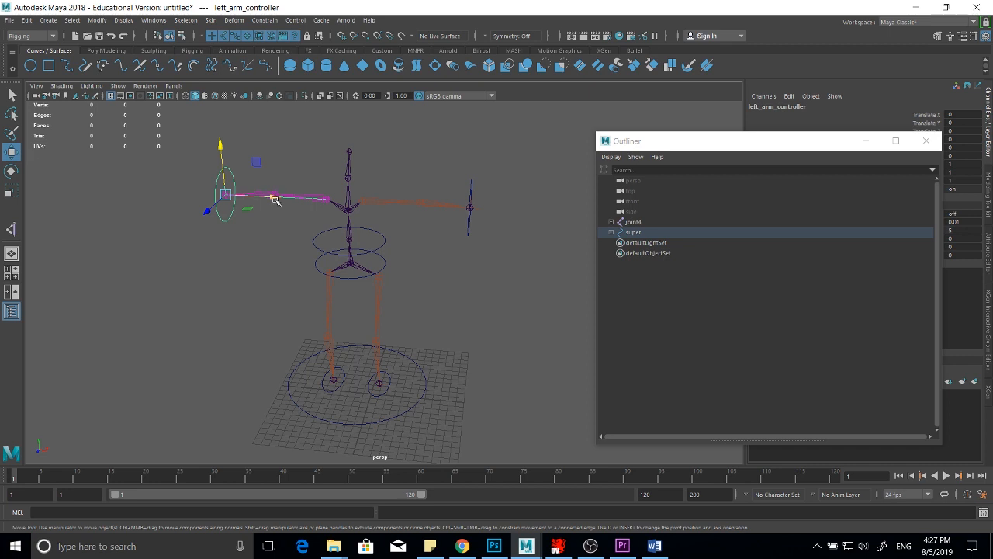
left_click_drag(275, 199, 317, 200)
left_click_drag(265, 147, 272, 208)
- Lower the right arm by moving right_arm_controller about -5.9 in X and -7.33 in Y
left_click_drag(321, 260, 379, 268)
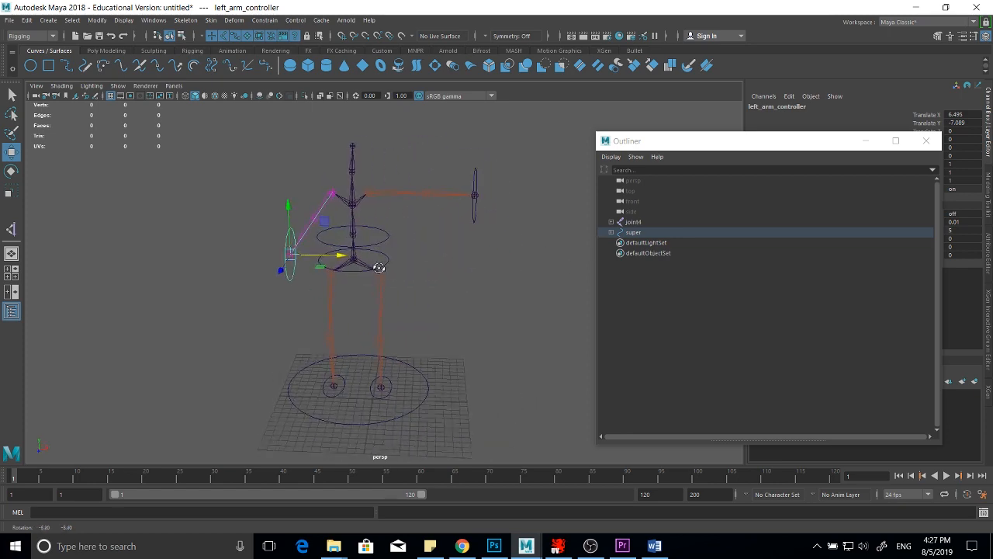
left_click_drag(464, 152, 480, 191)
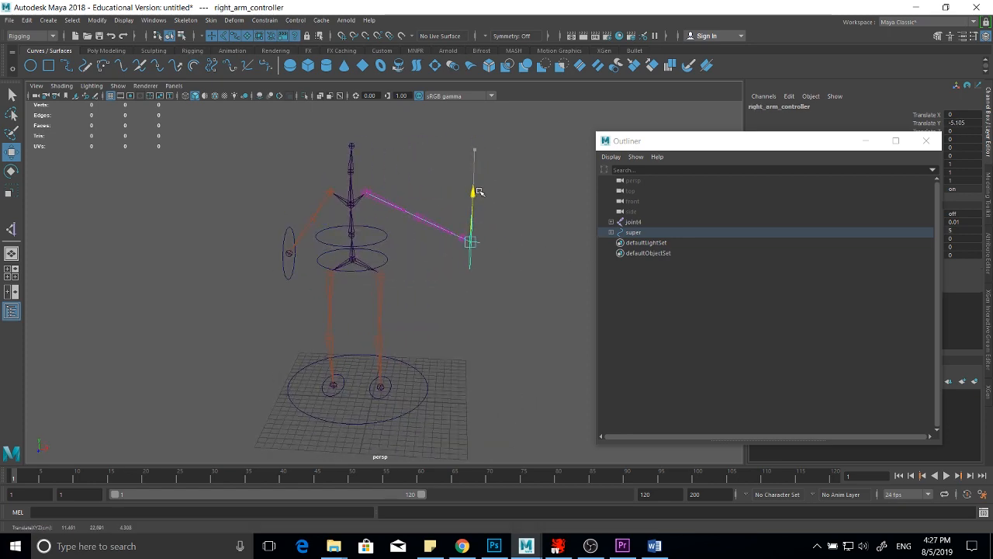
left_click_drag(521, 244, 468, 243)
left_click_drag(417, 196, 390, 248)
- Close the Outliner and reset right_arm_controller's Translate X and Translate Y to 0
left_click(926, 141)
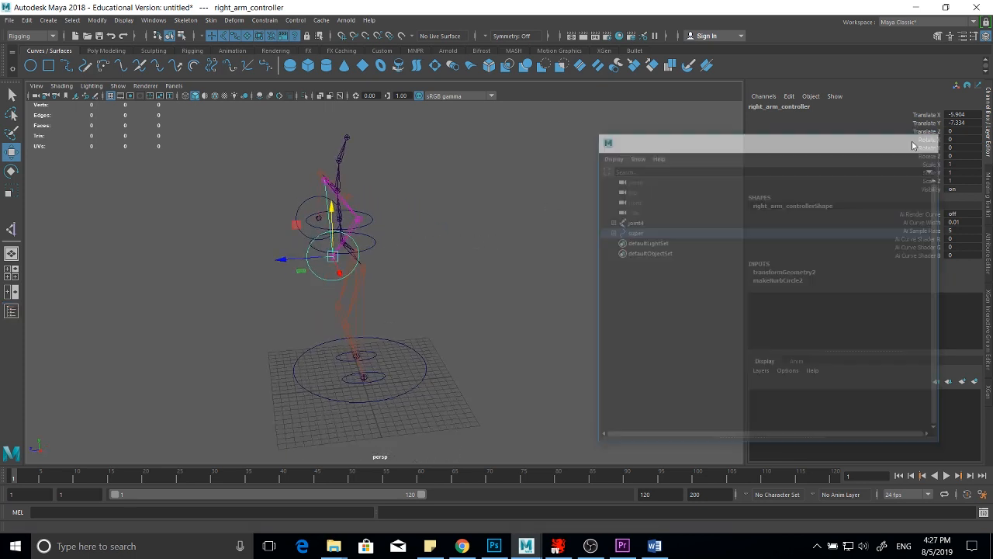
left_click_drag(963, 114, 972, 122)
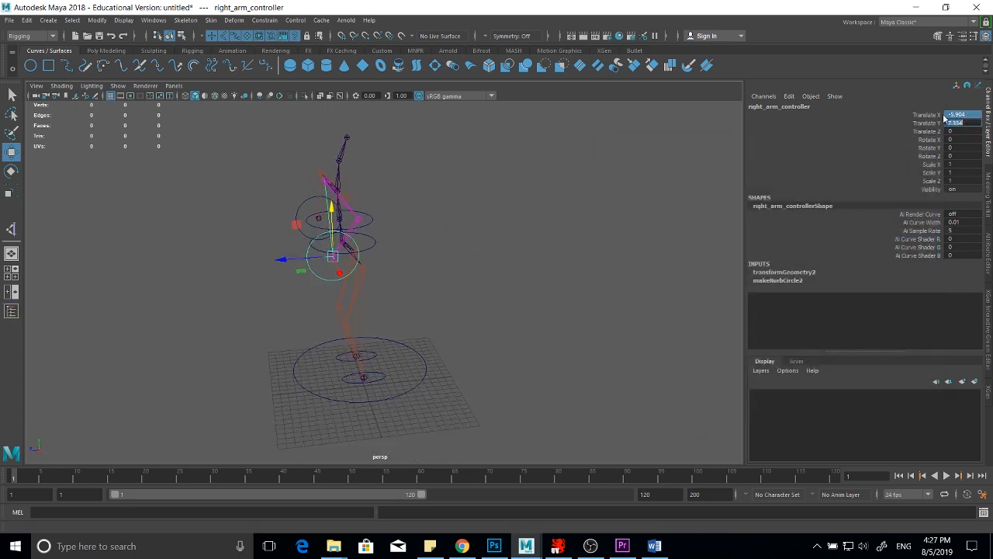
double_click(970, 122)
type("0")
key("Return")
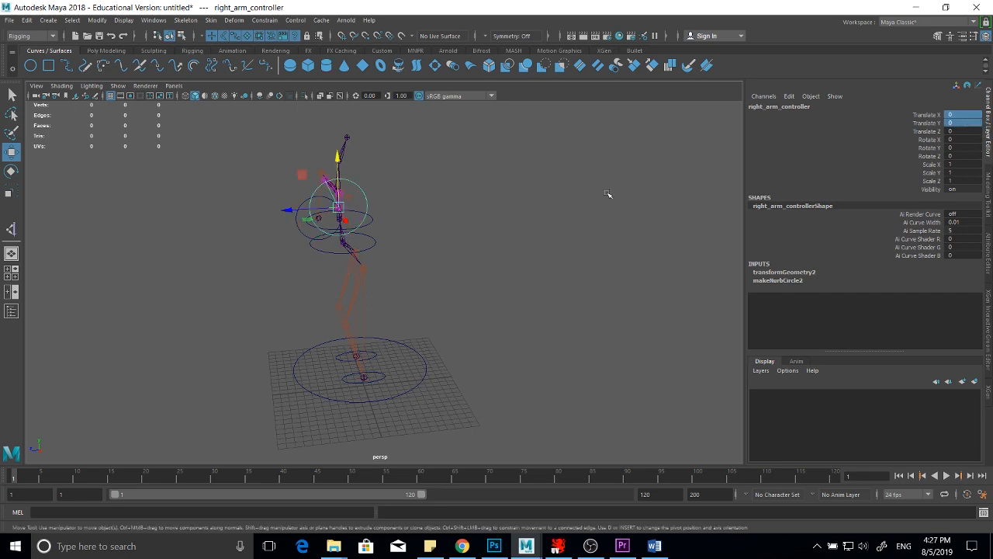
- Reset left_arm_controller's Translate X and Translate Y to 0
left_click_drag(610, 194, 288, 255, "alt")
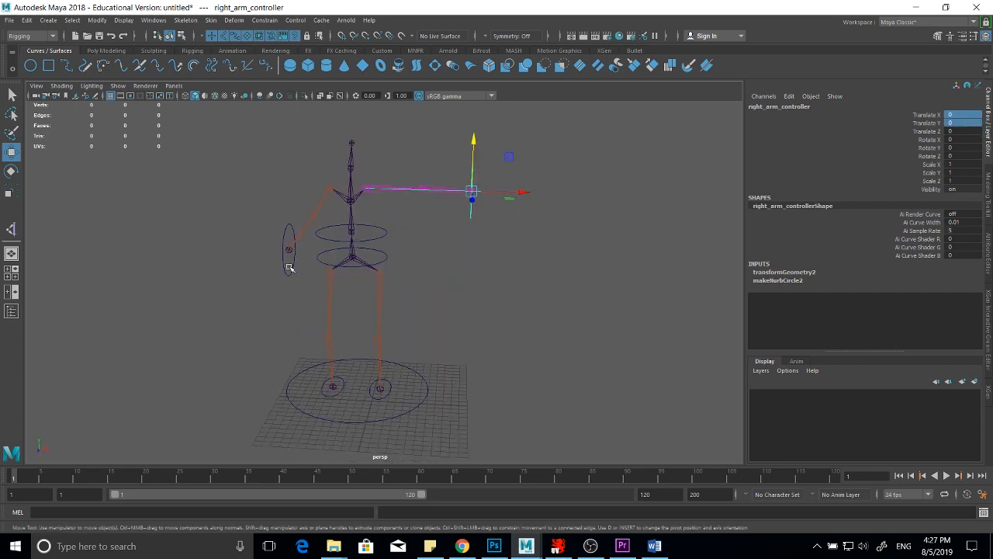
left_click(289, 231)
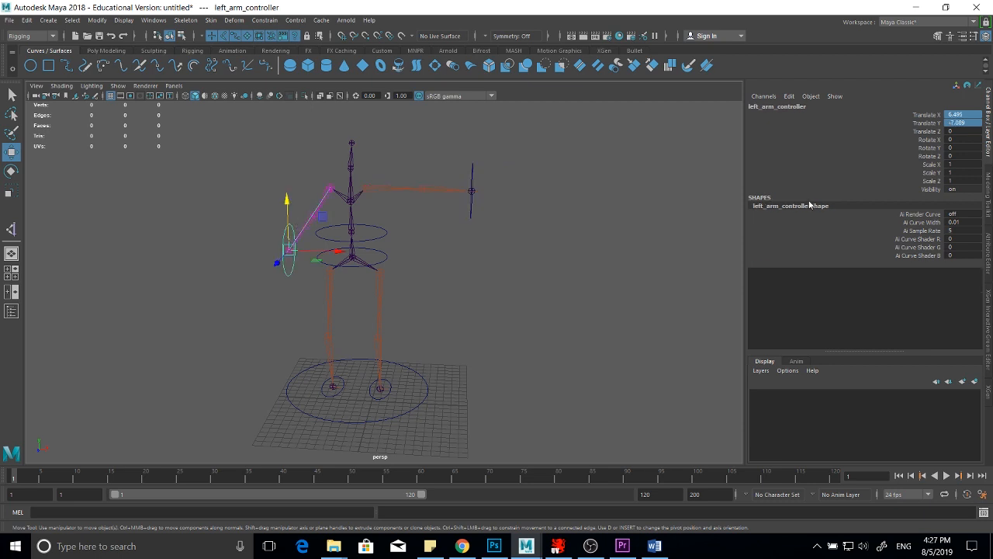
double_click(971, 122)
type("0")
key("Return")
right_click_drag(525, 235, 458, 231, "alt")
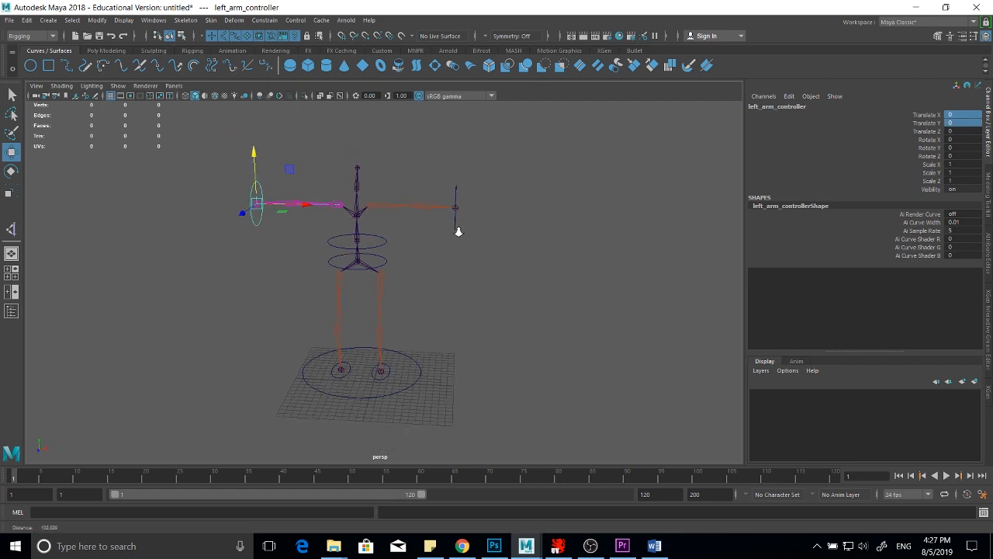
mouse_move(458, 231)
left_mouse_down("alt")
mouse_move(479, 243)
mouse_move(470, 235)
mouse_move(435, 253)
mouse_move(477, 249)
mouse_move(463, 247)
left_mouse_up("alt")
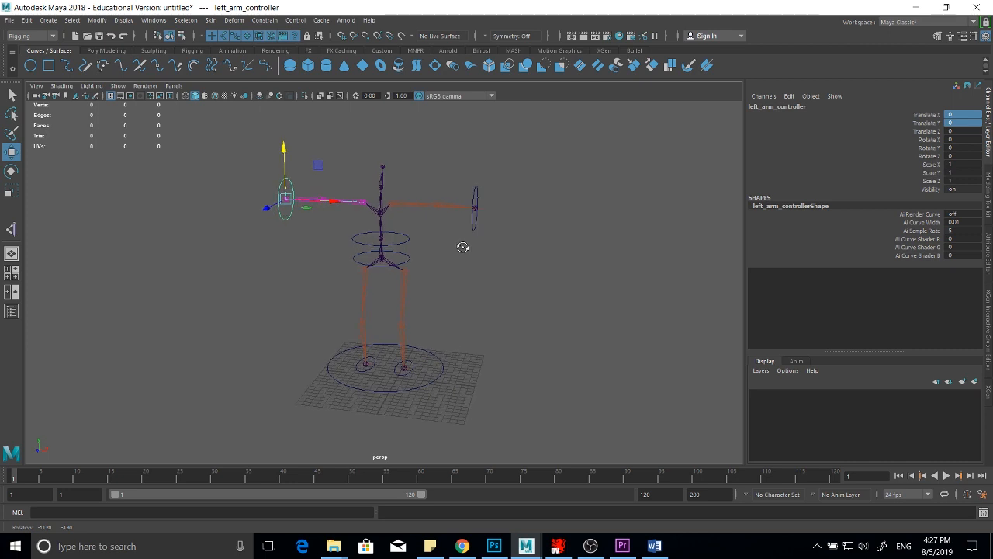